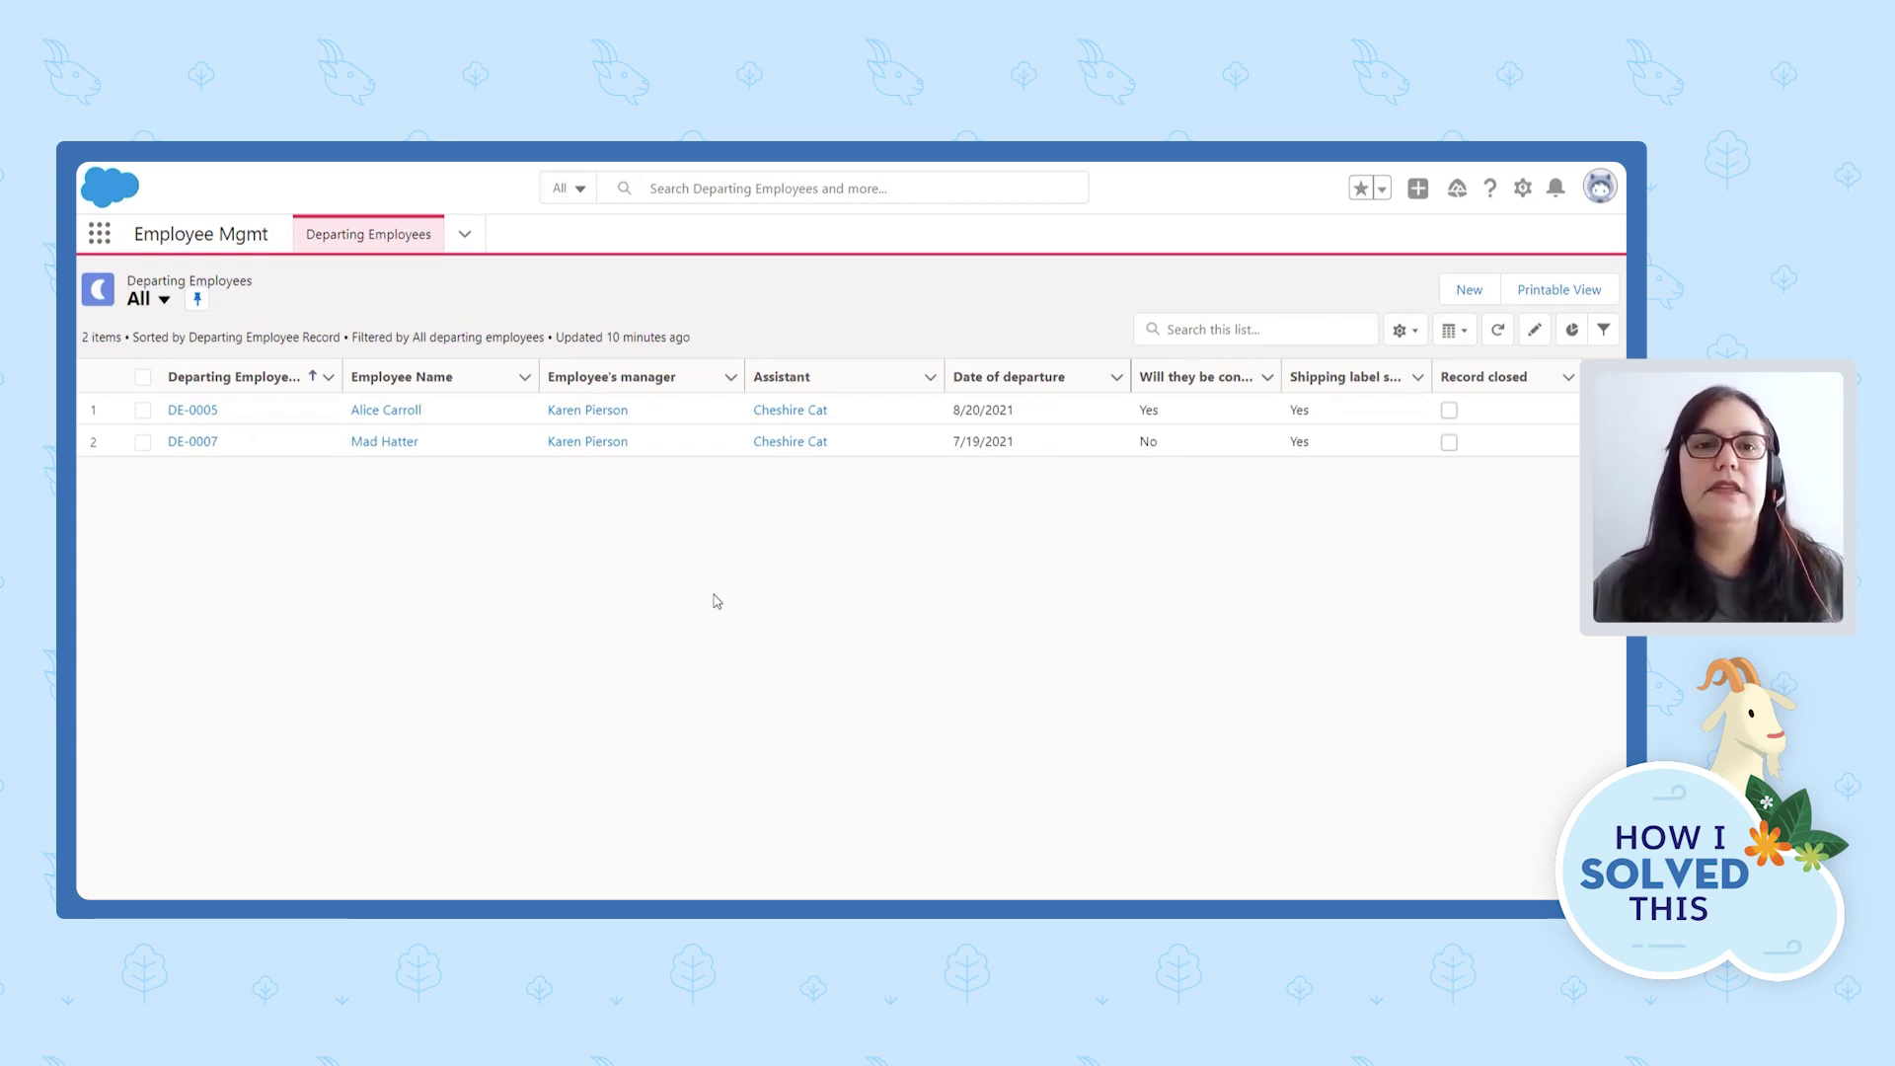
Look over the app's page list, then open departing employee record DE-0005.
{"action": "left_click", "coordinate": [463, 235]}
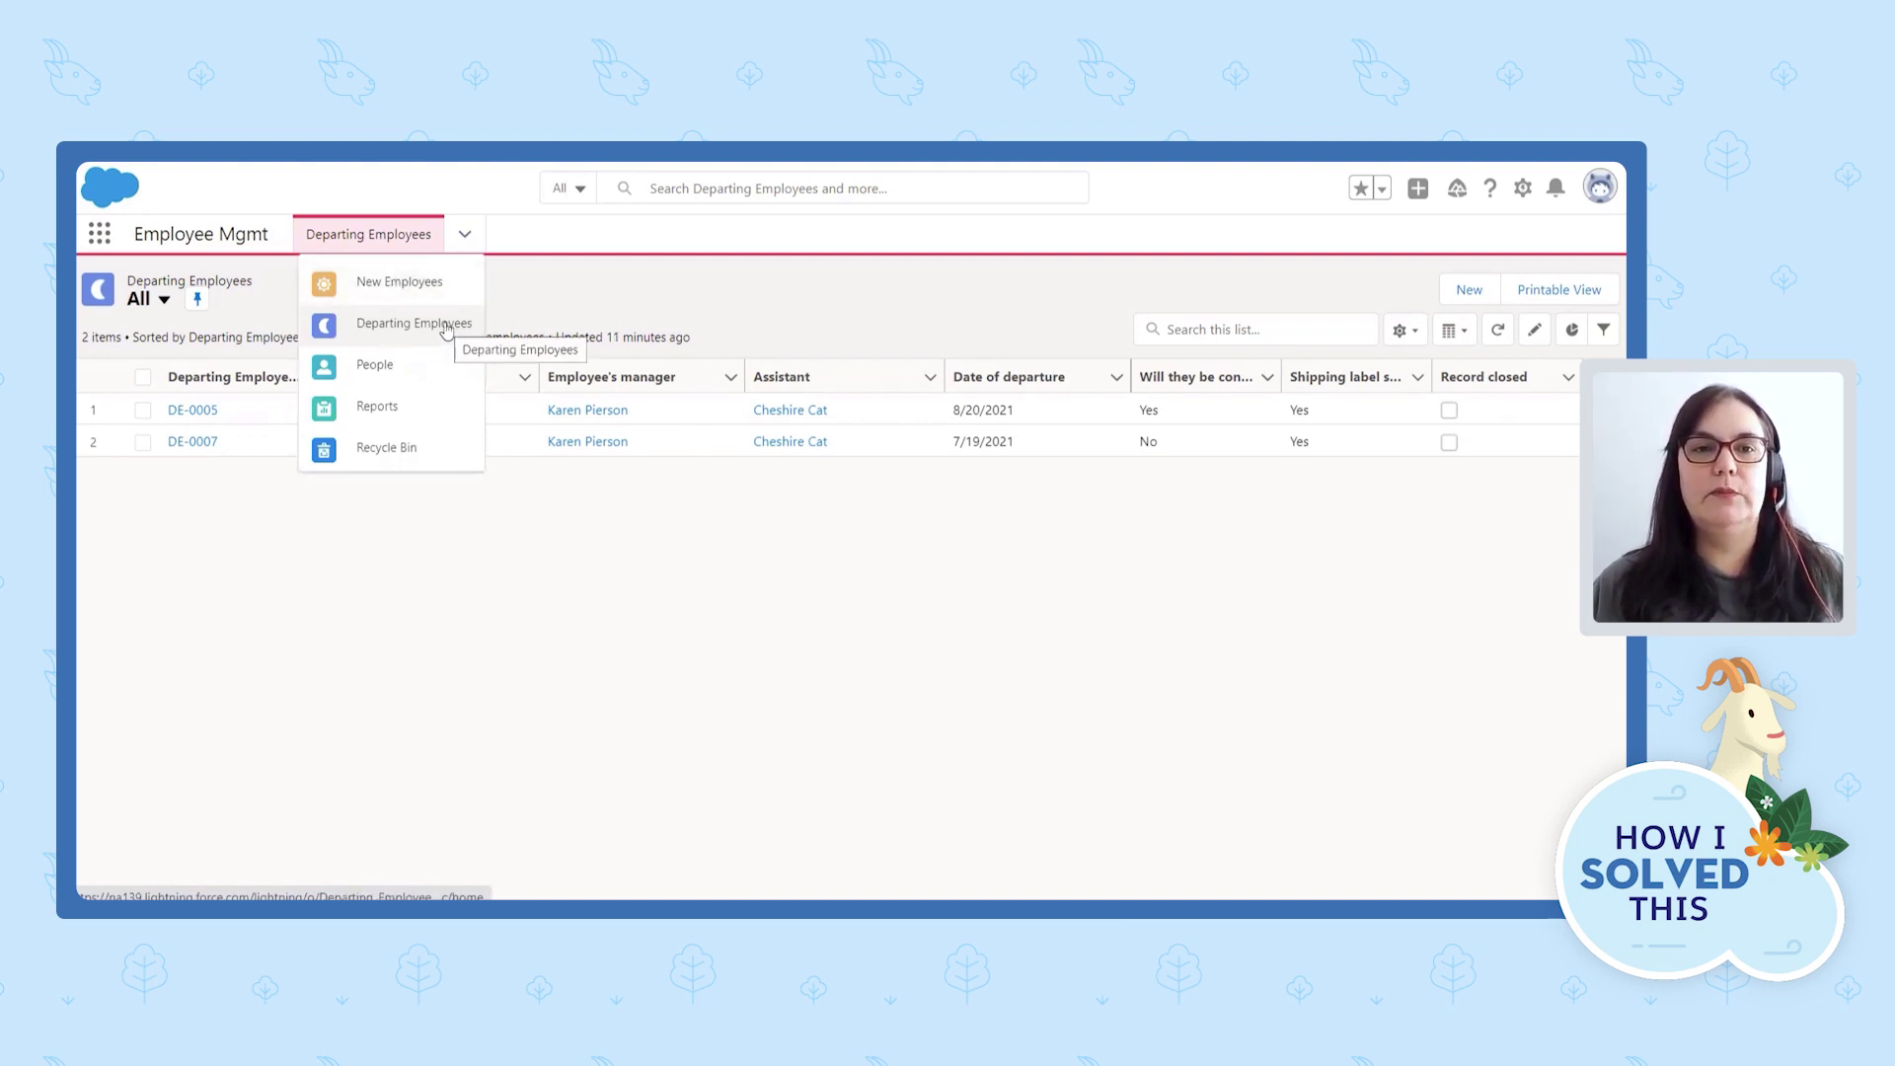
{"action": "left_click", "coordinate": [518, 305]}
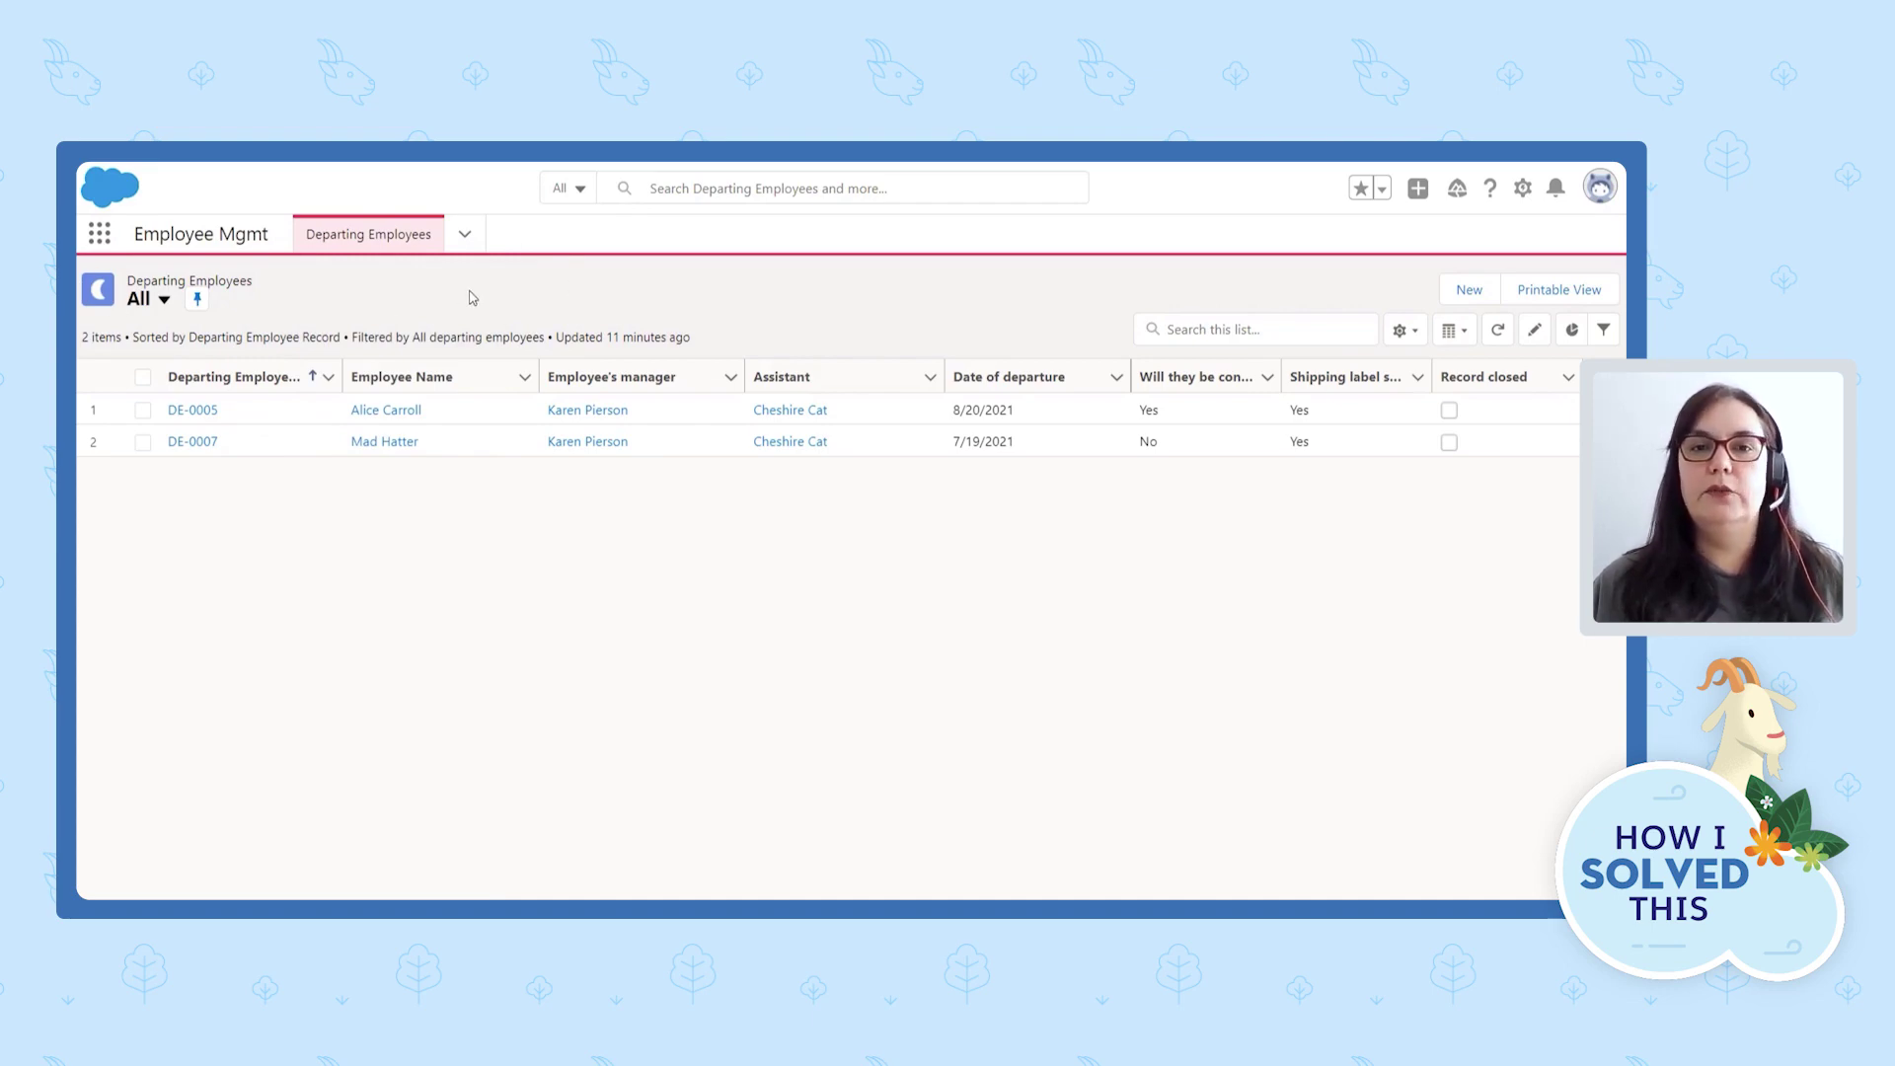
{"action": "left_click", "coordinate": [466, 236]}
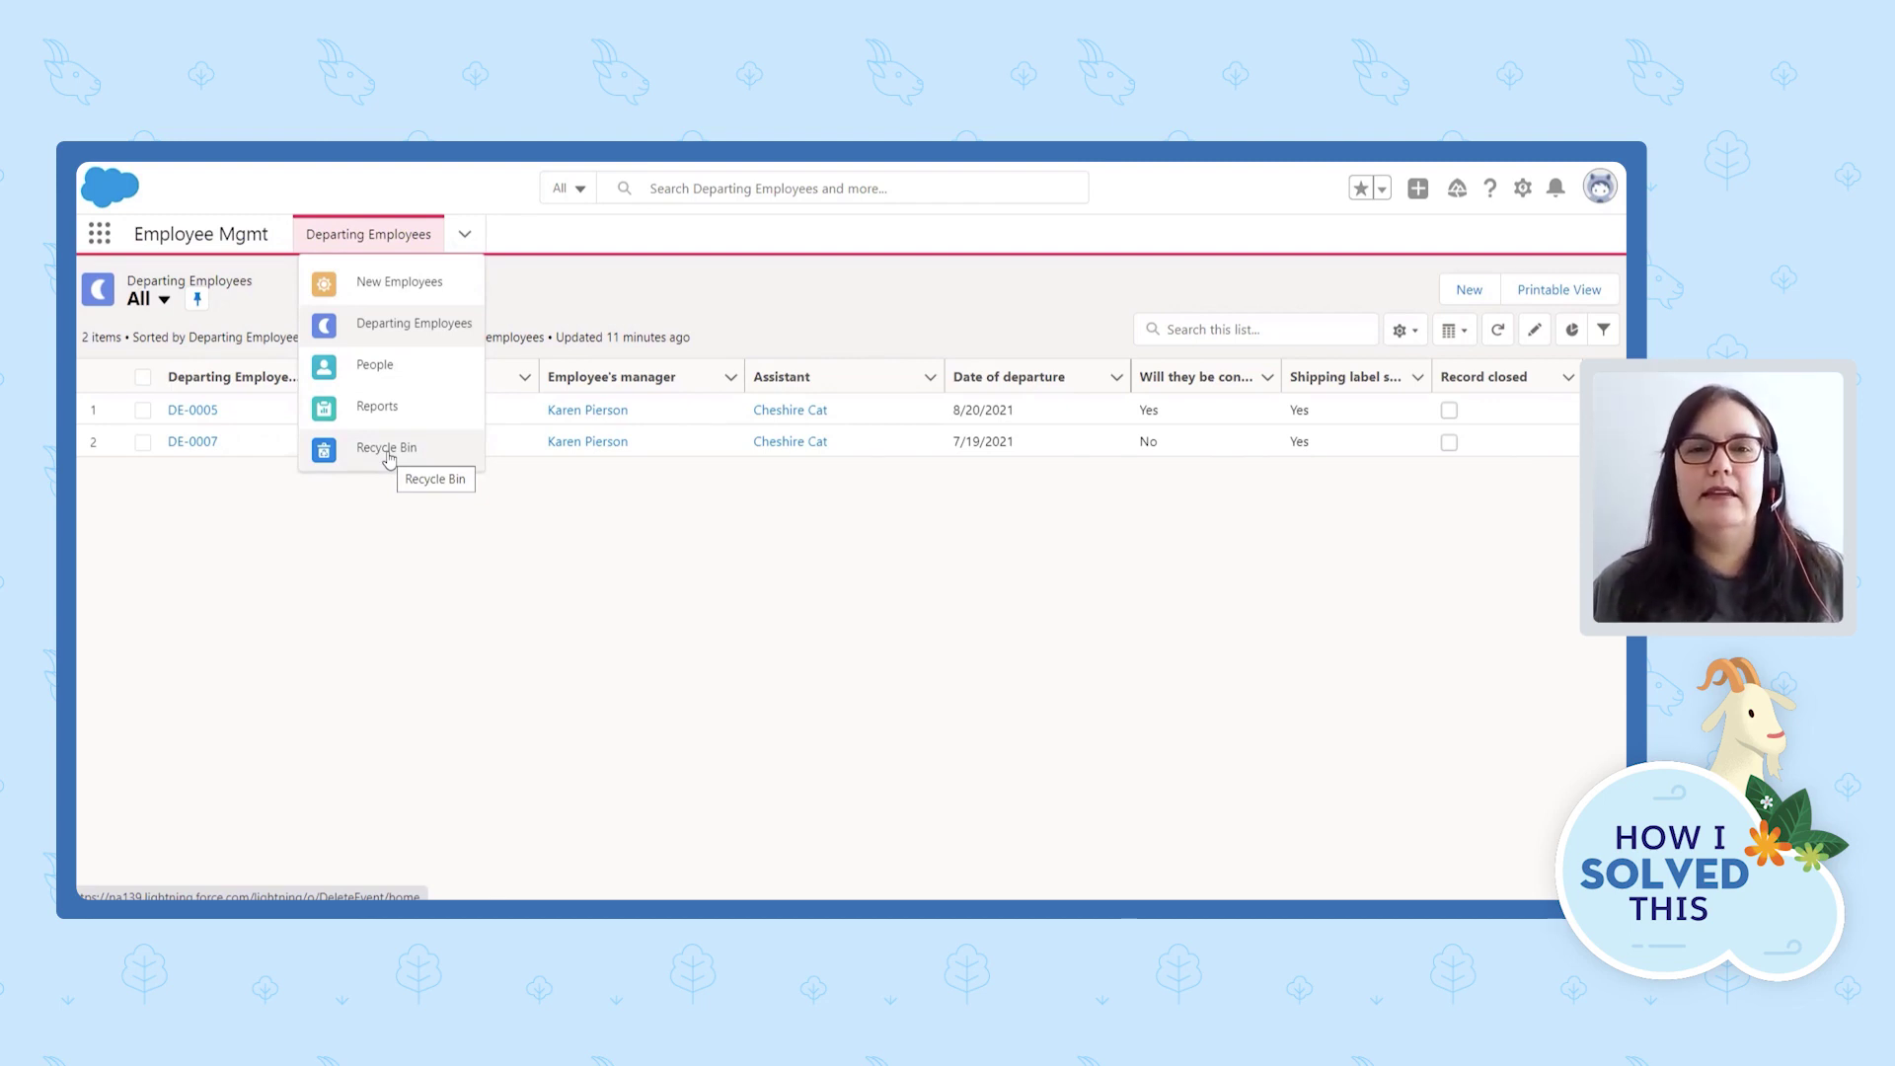
{"action": "left_click", "coordinate": [667, 301]}
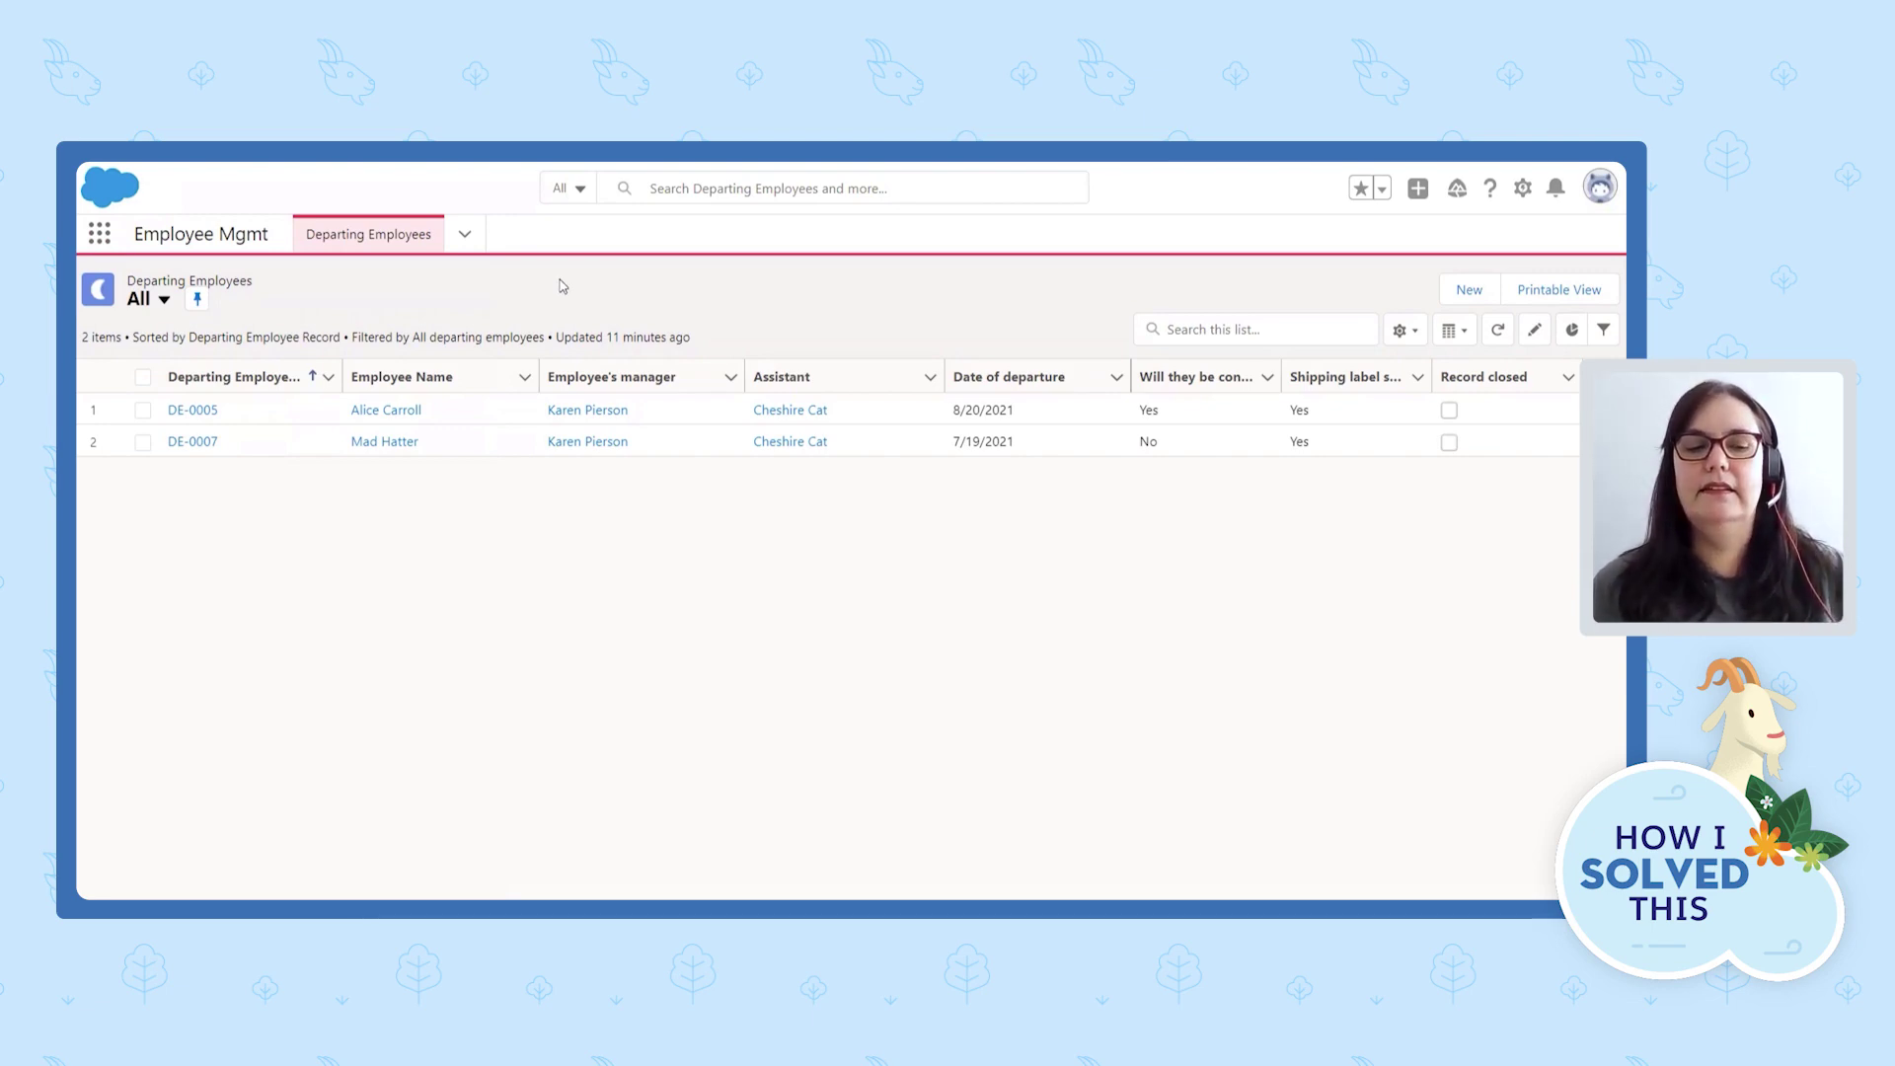
{"action": "left_click", "coordinate": [193, 409]}
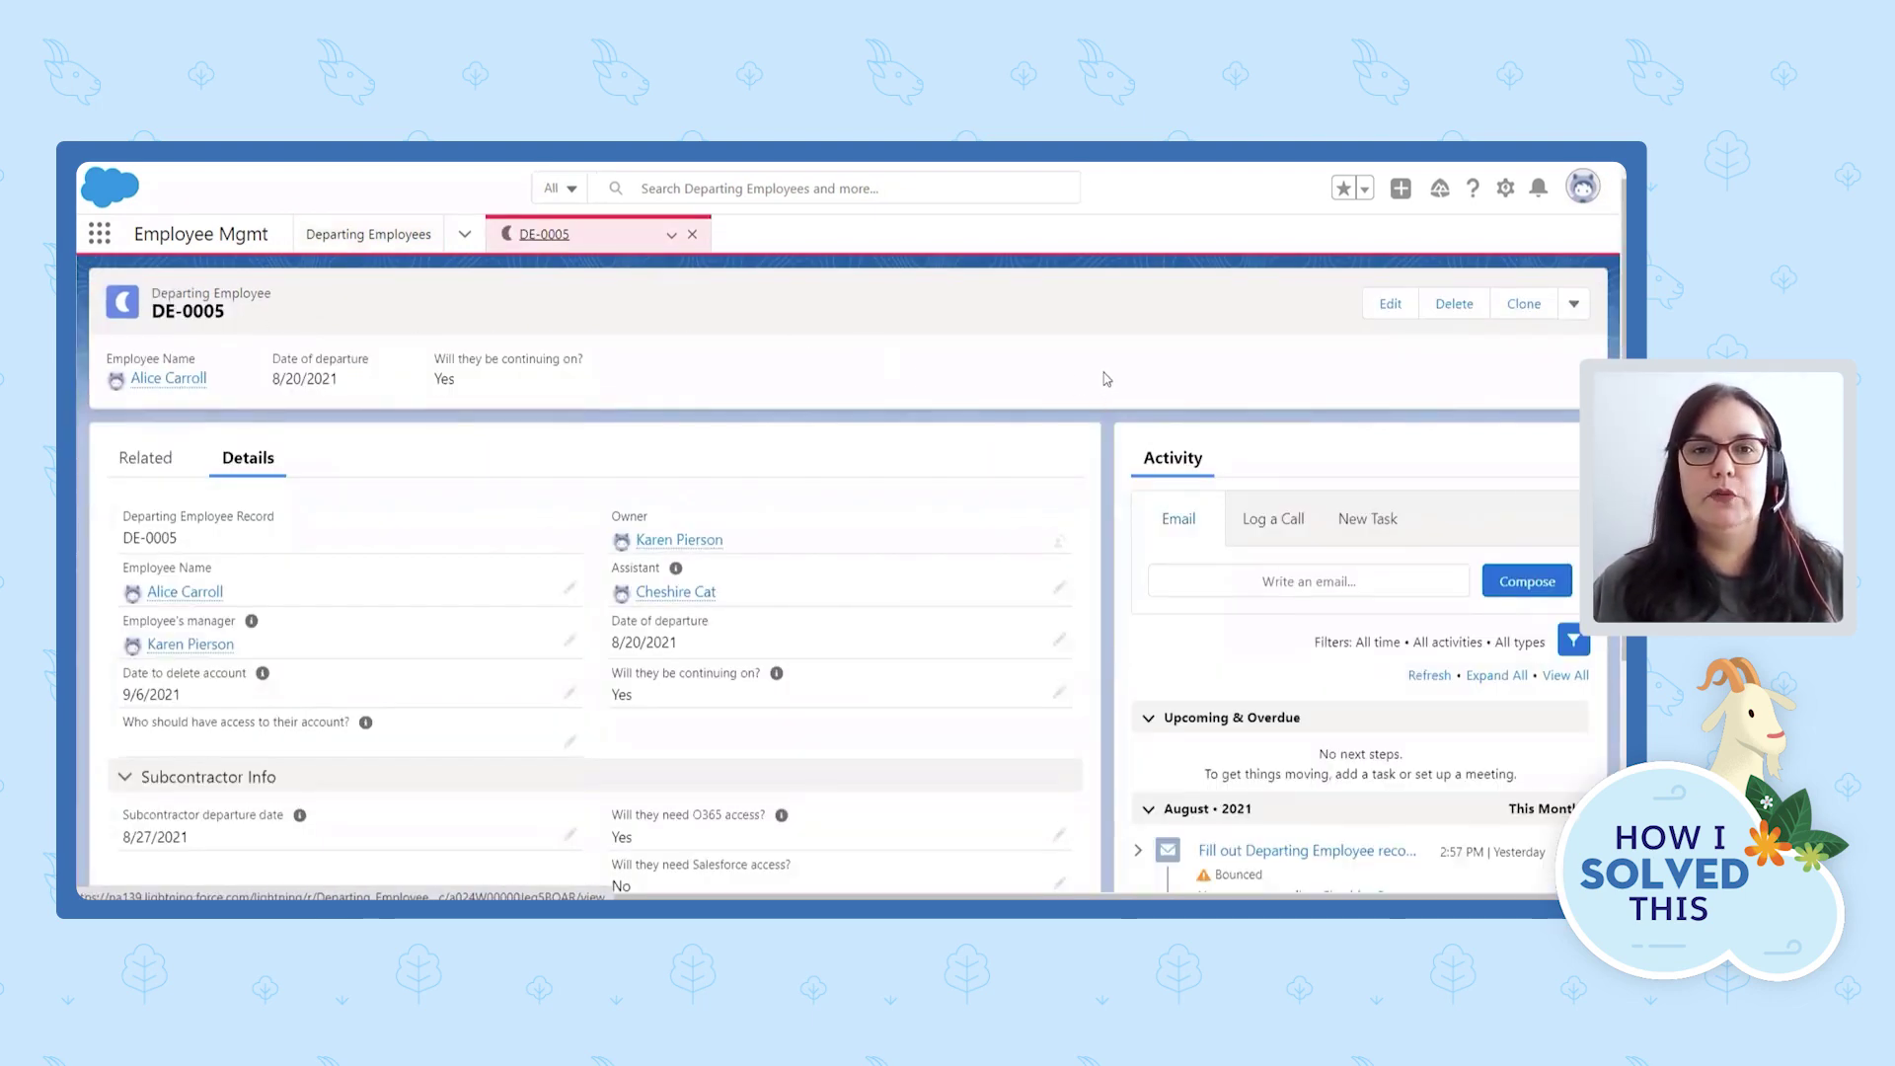
{"action": "scroll", "coordinate": [1116, 392], "scroll_direction": "down", "scroll_amount": 1}
{"action": "scroll", "coordinate": [1116, 392], "scroll_direction": "up", "scroll_amount": 1}
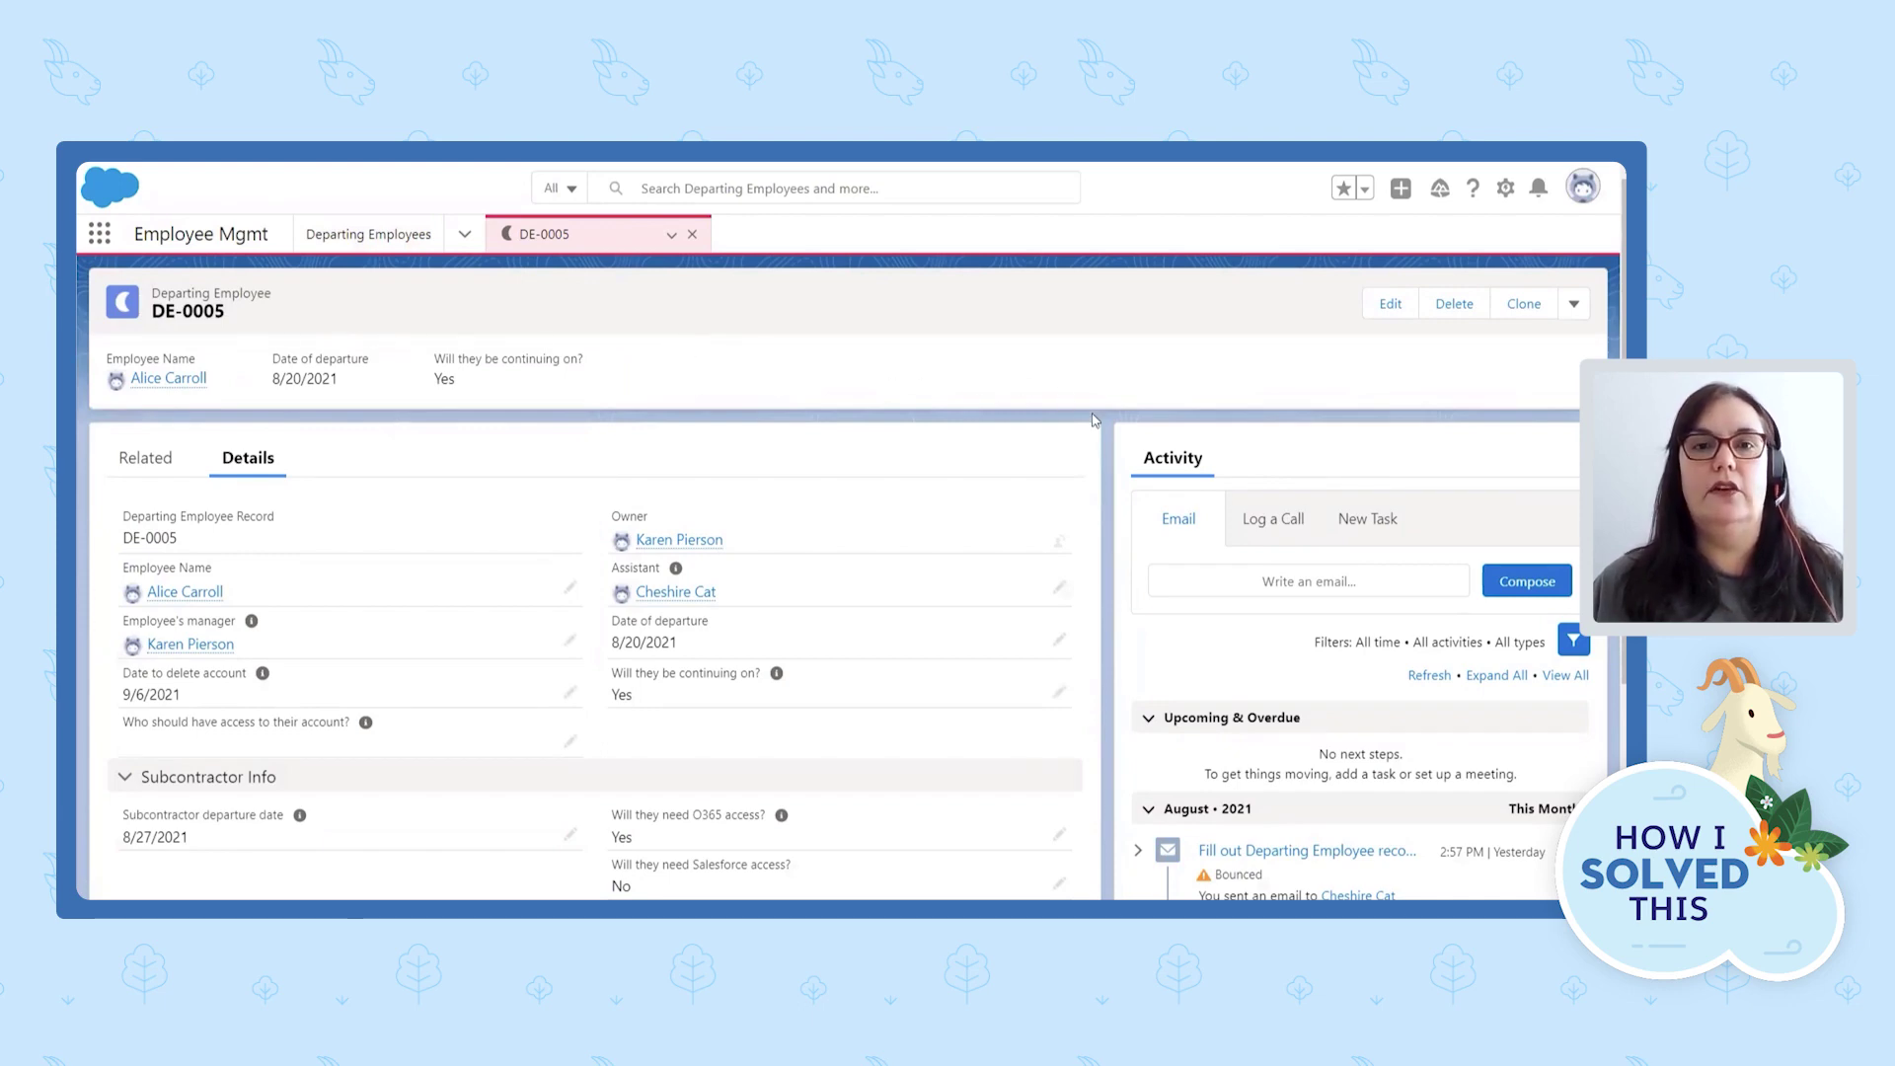
{"action": "scroll", "coordinate": [1093, 401], "scroll_direction": "down", "scroll_amount": 1}
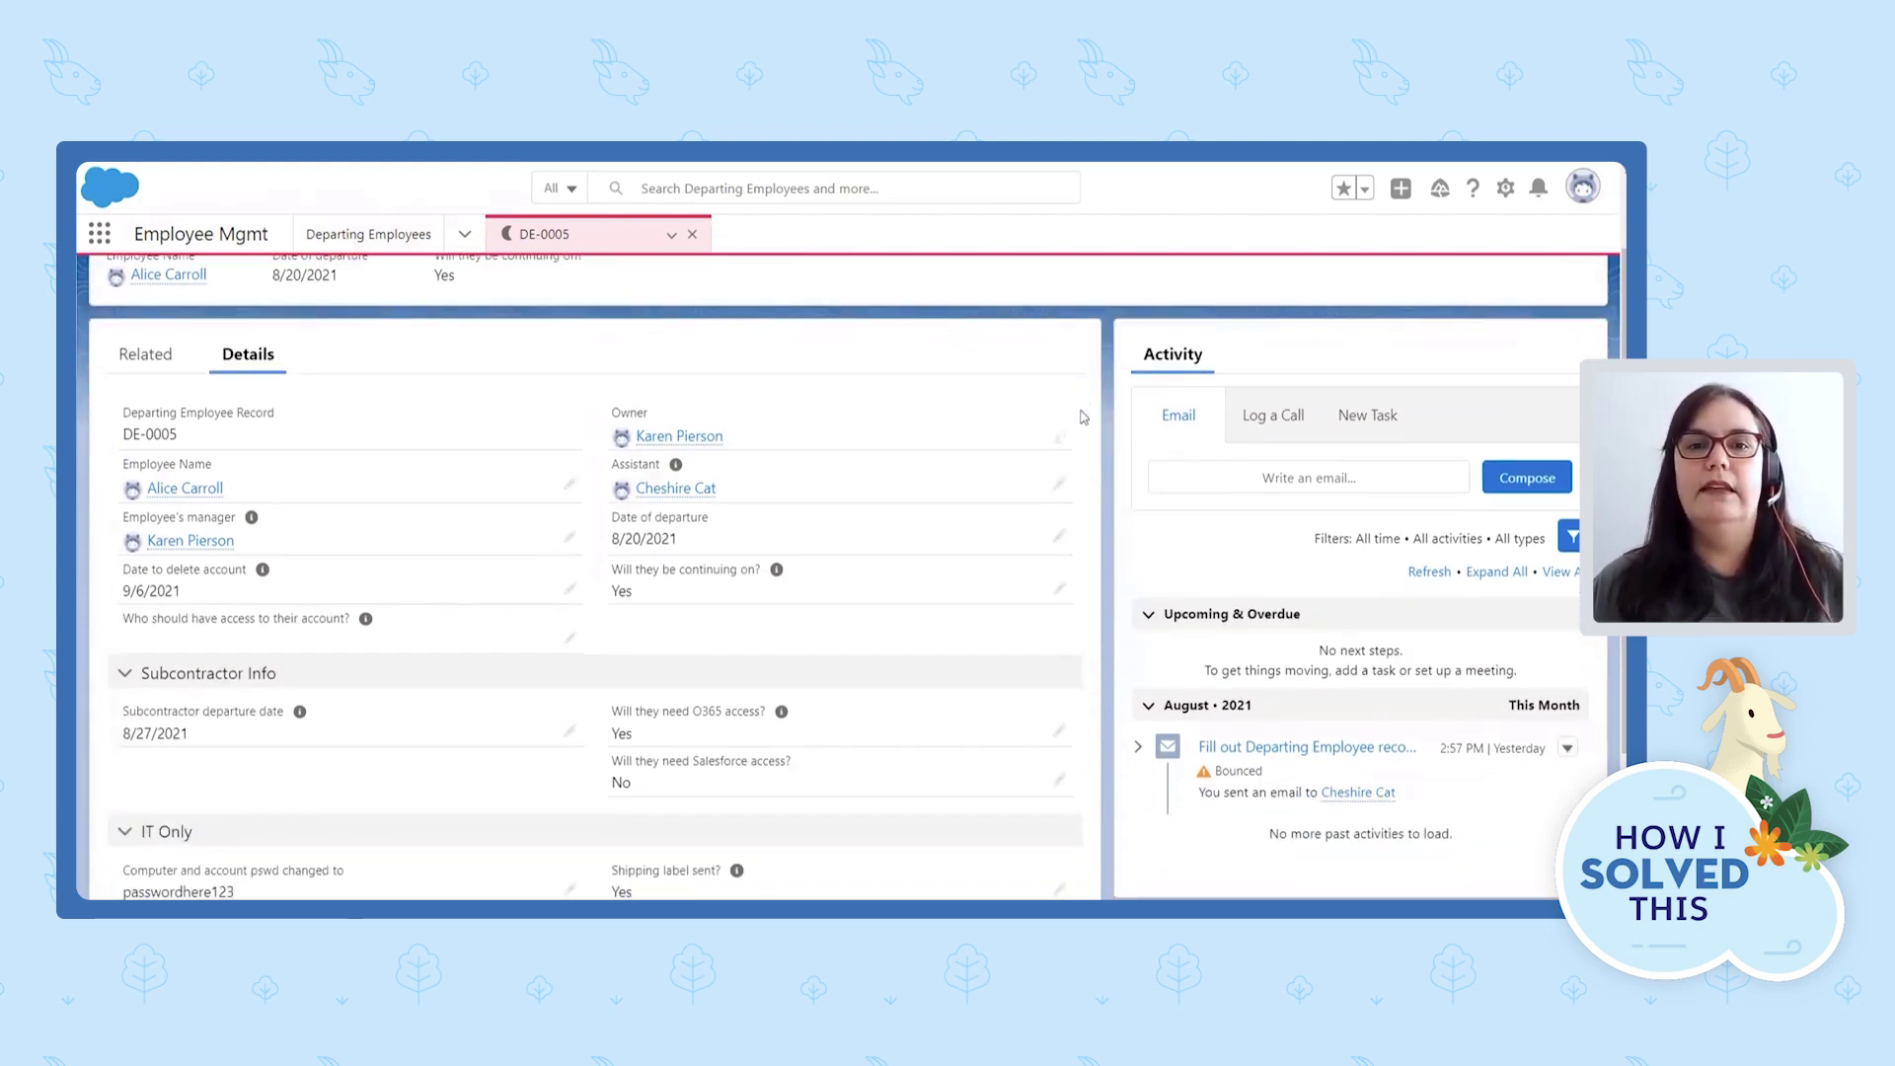
{"action": "scroll", "coordinate": [1085, 419], "scroll_direction": "down", "scroll_amount": 2}
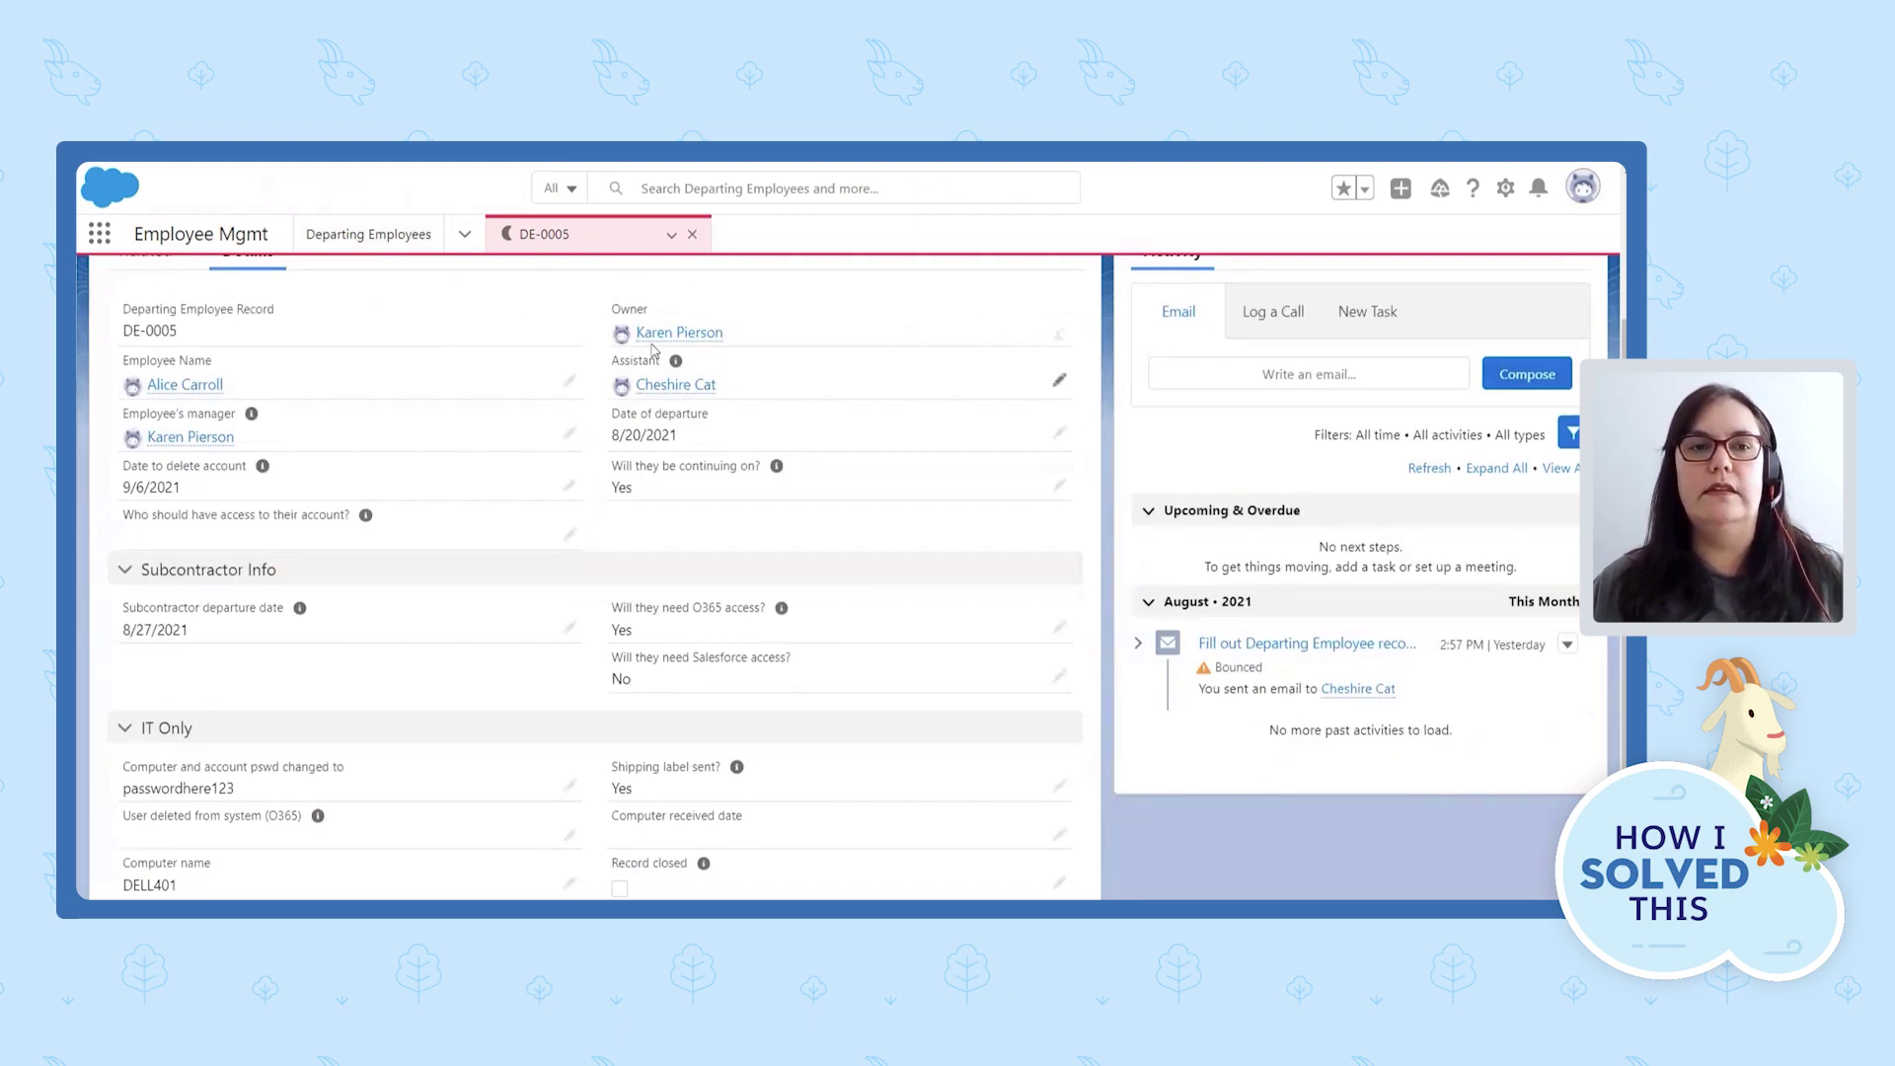
{"action": "mouse_move", "coordinate": [368, 518]}
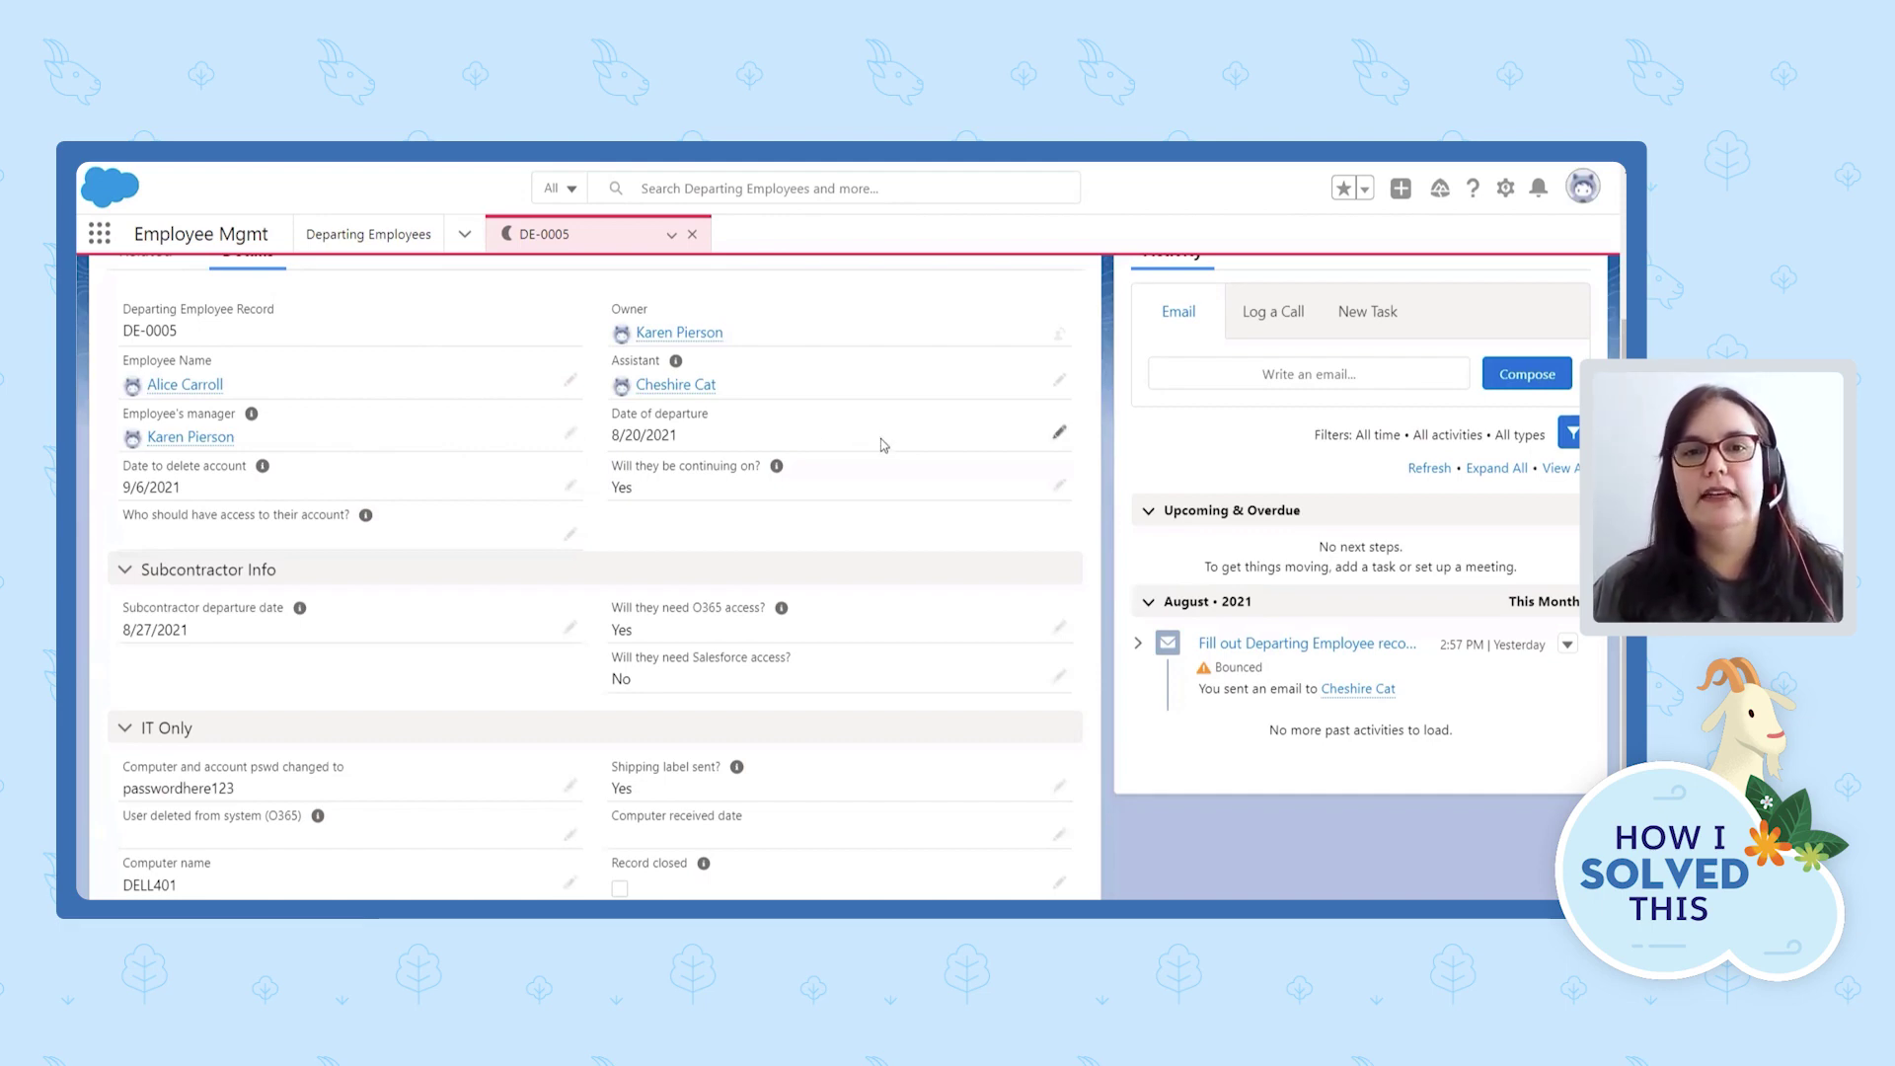
{"action": "scroll", "coordinate": [891, 449], "scroll_direction": "down", "scroll_amount": 1}
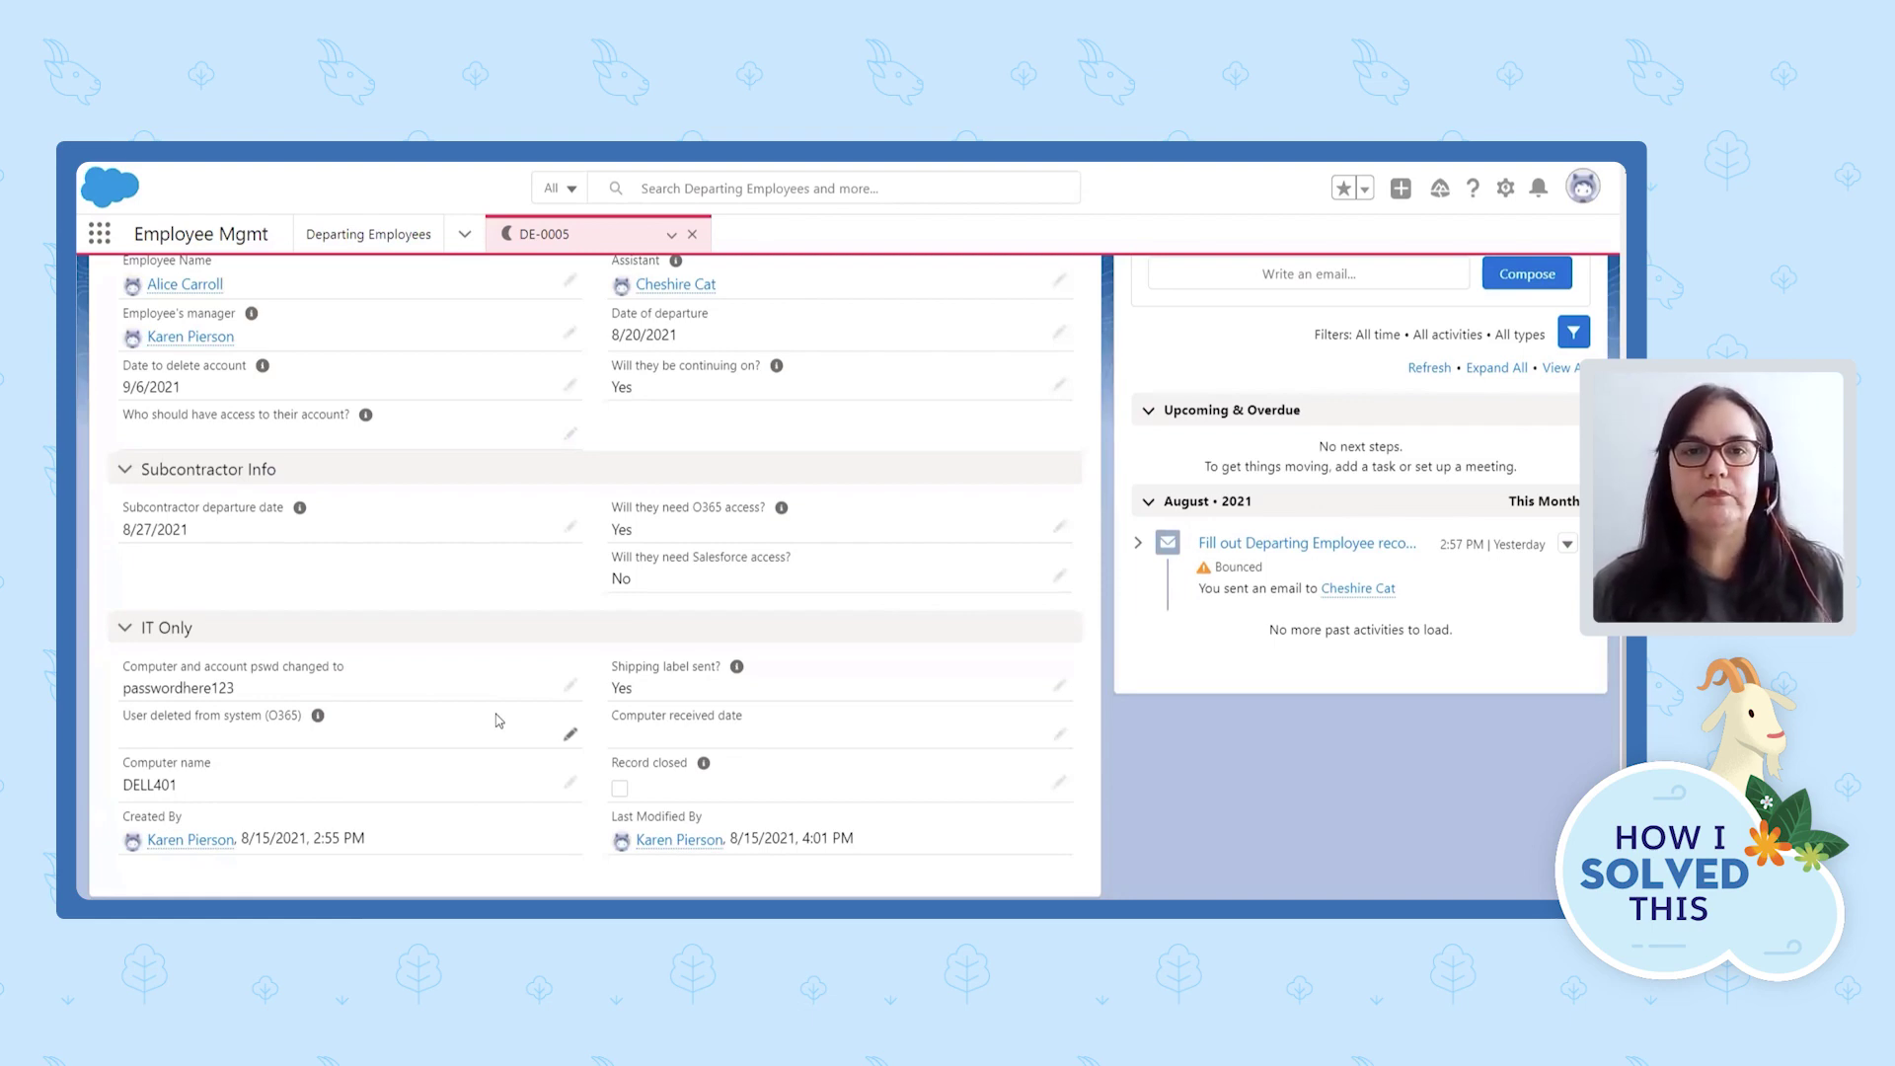
{"action": "scroll", "coordinate": [497, 721], "scroll_direction": "up", "scroll_amount": 1}
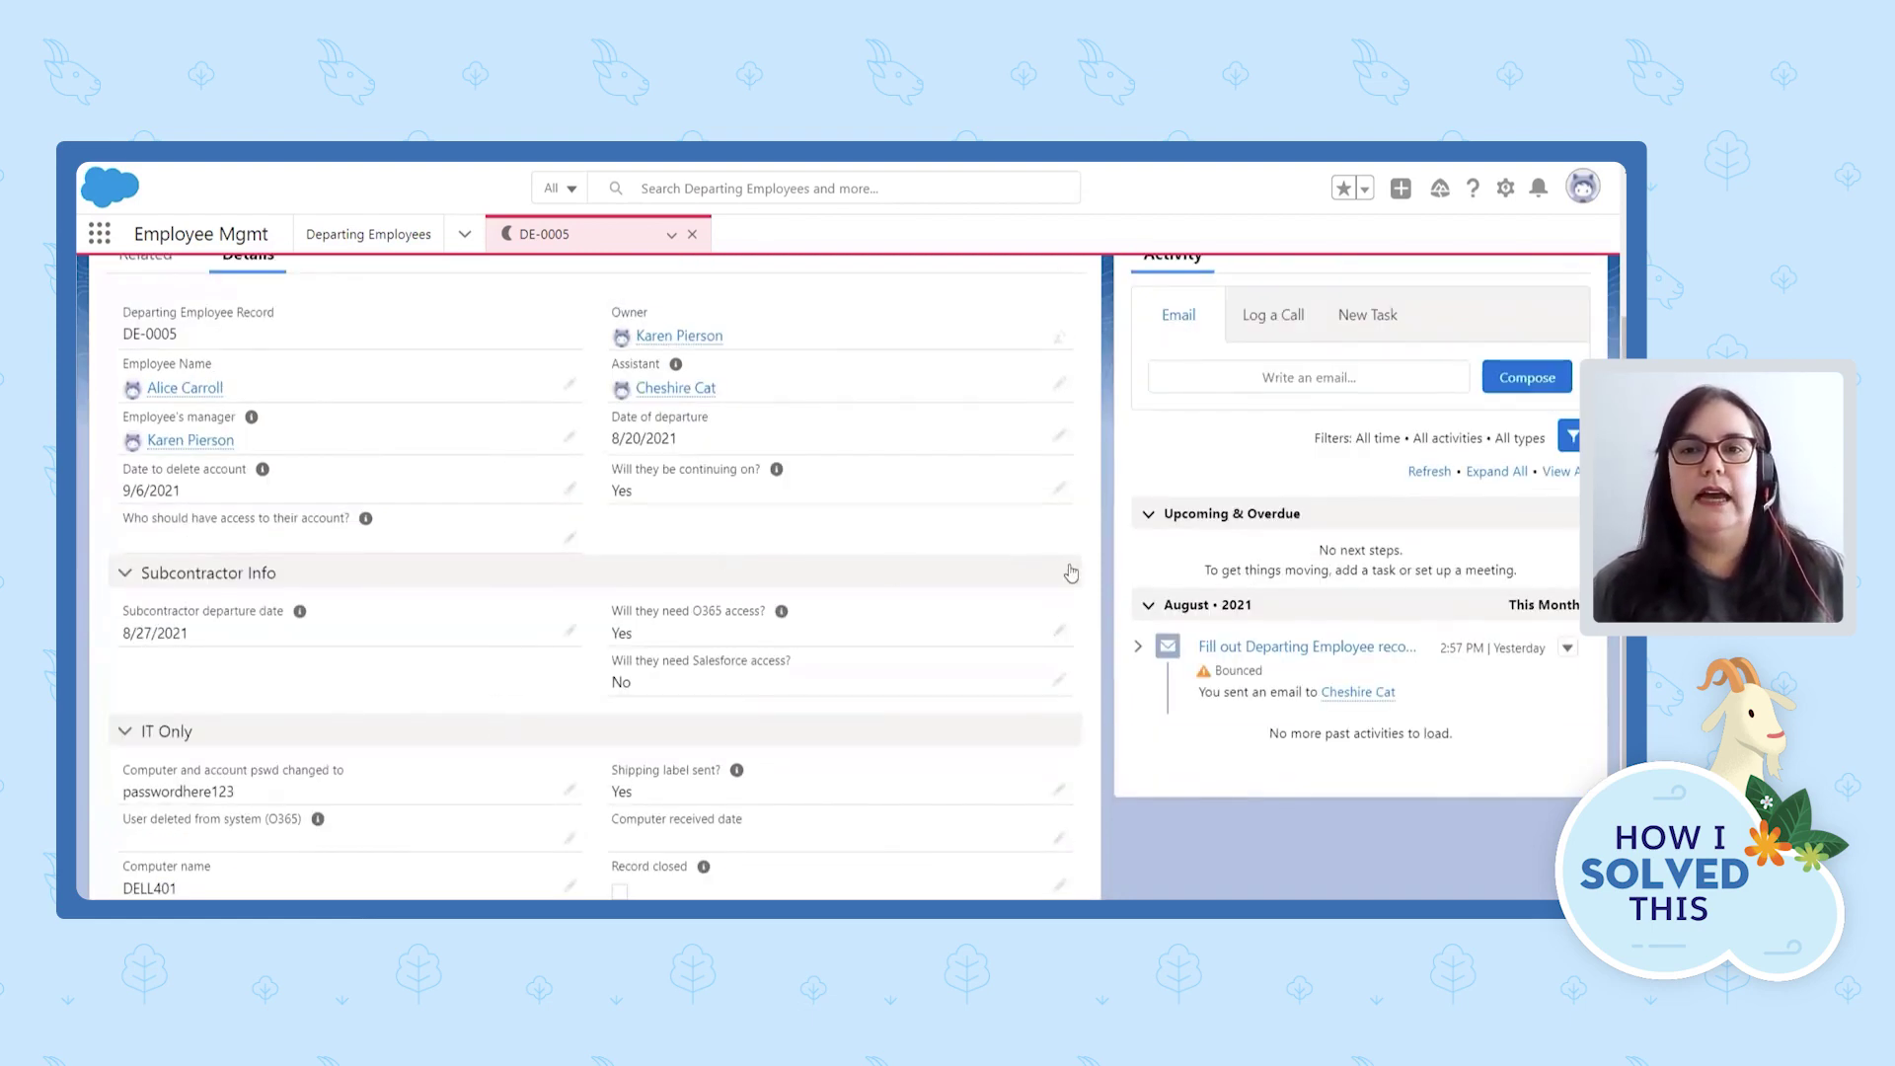
{"action": "scroll", "coordinate": [1070, 572], "scroll_direction": "up", "scroll_amount": 2}
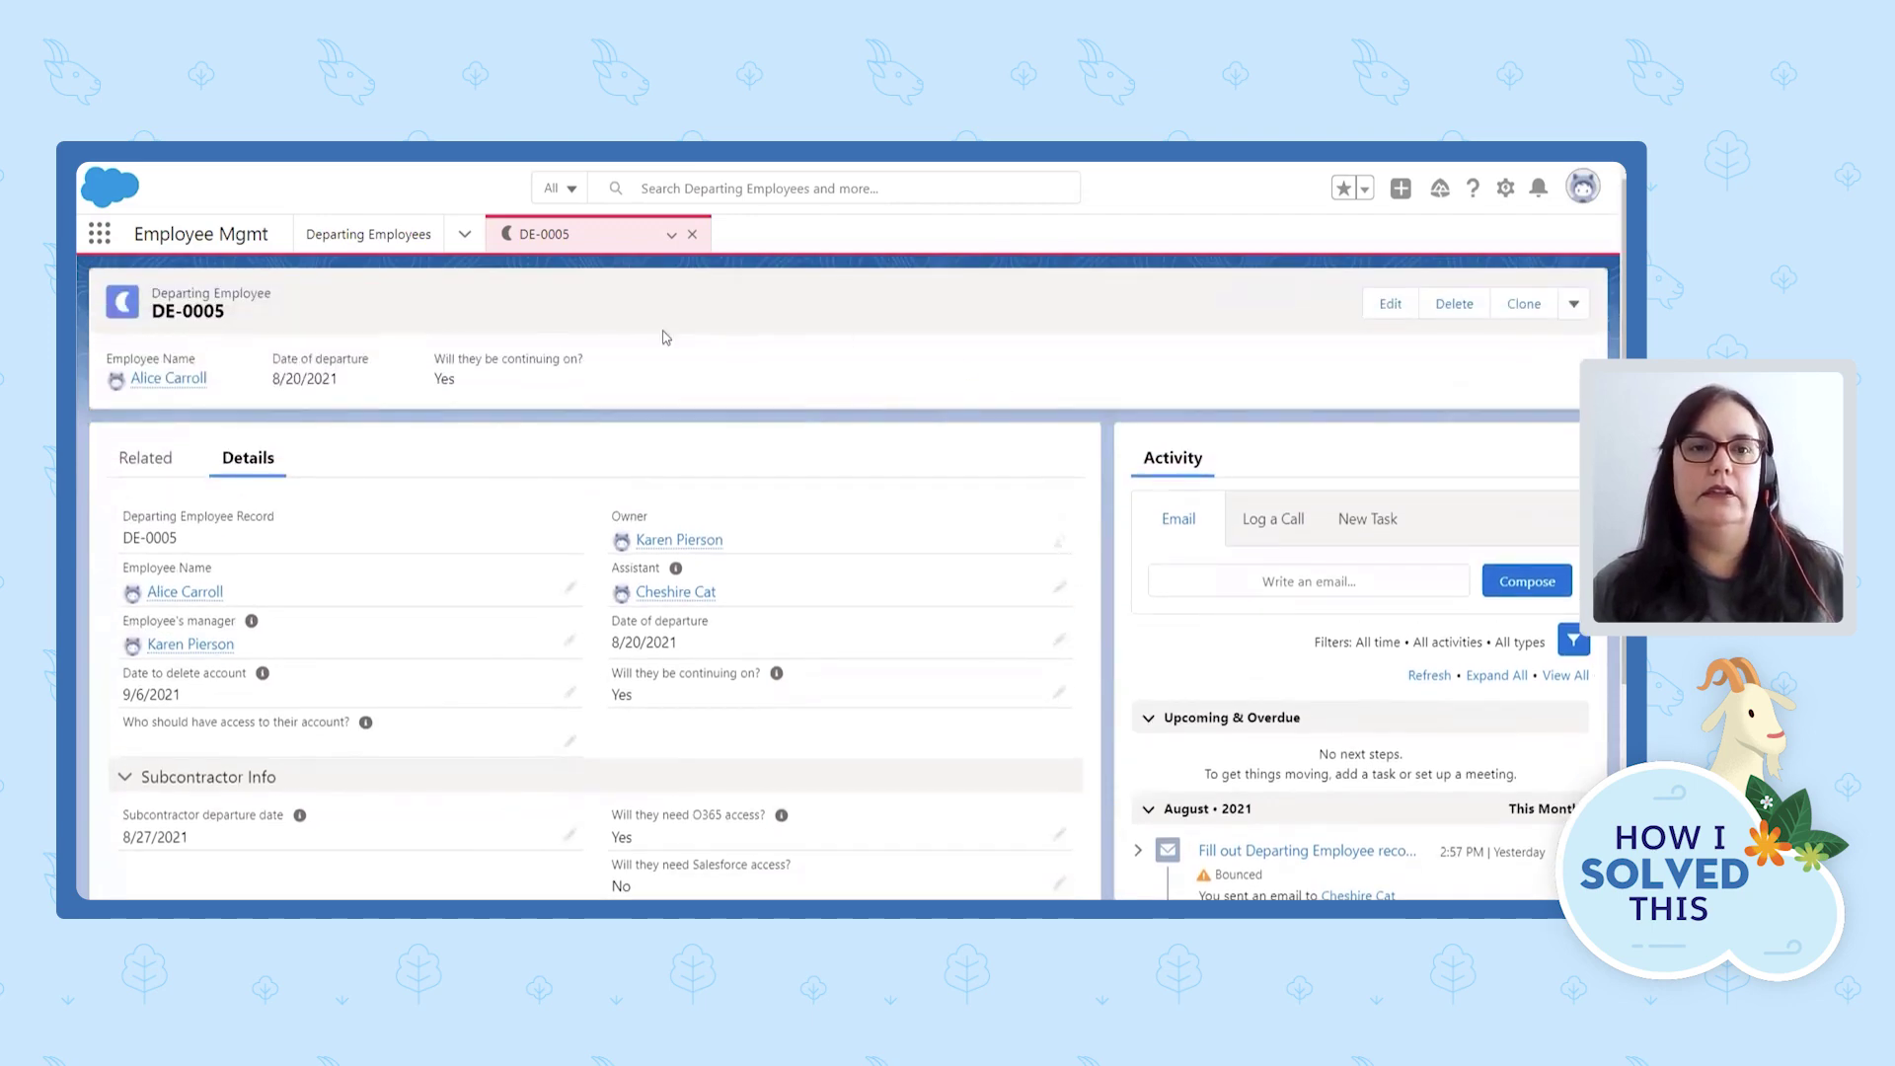
From the Departing Employees list, open a blank New Departing Employee form.
{"action": "left_click", "coordinate": [362, 243]}
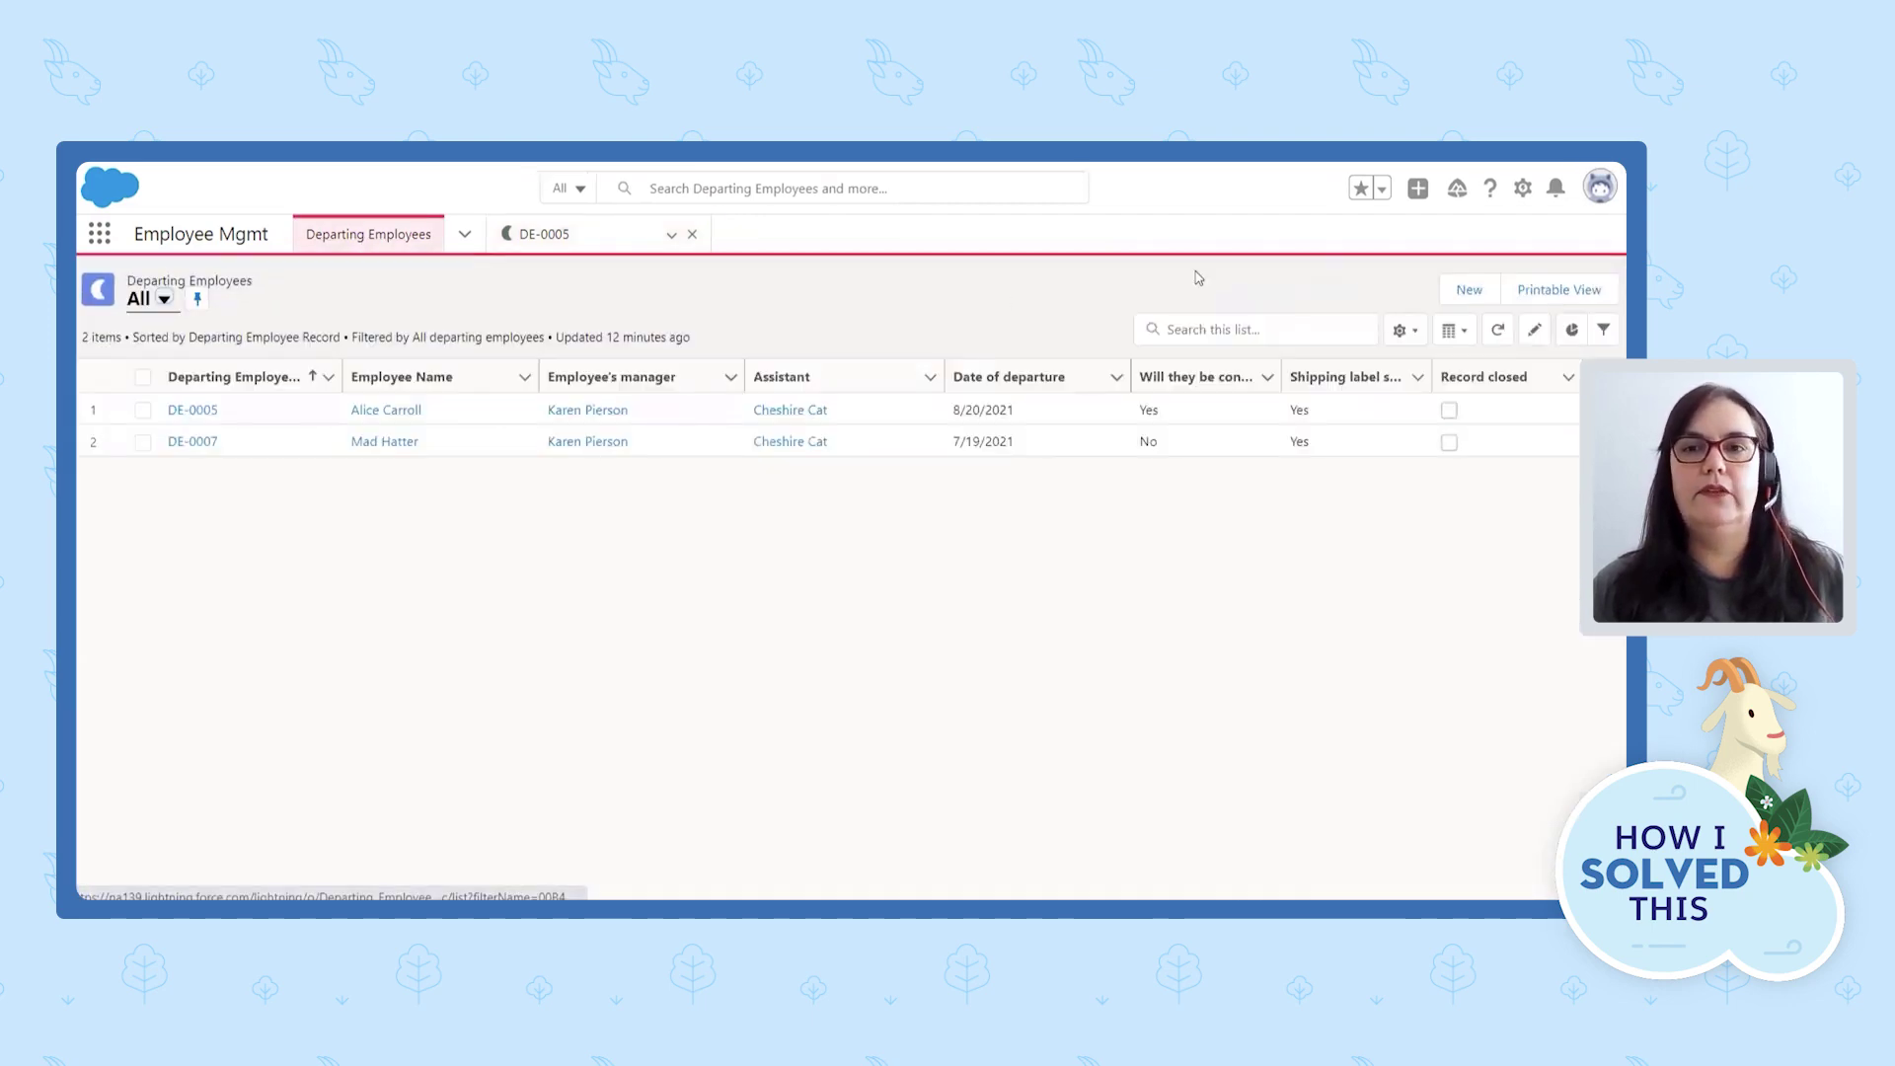
{"action": "left_click", "coordinate": [1469, 289]}
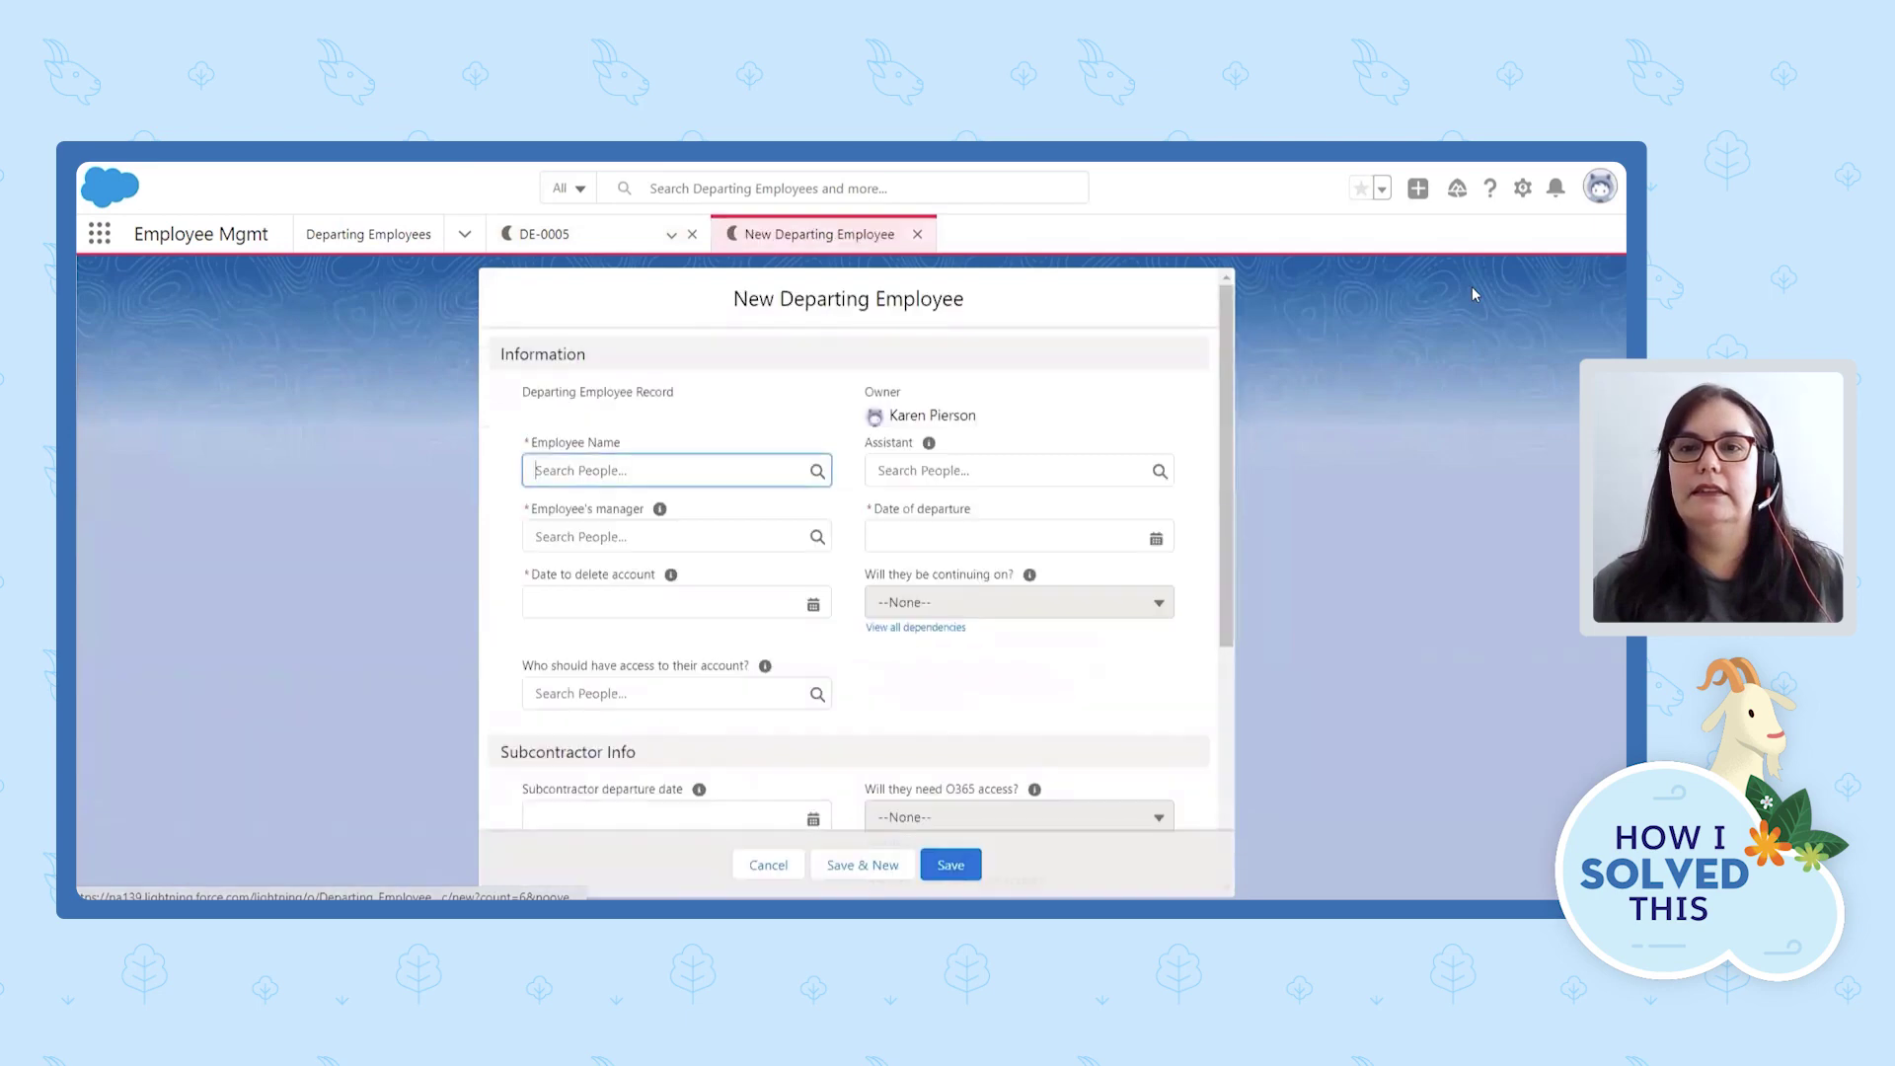
{"action": "left_click_drag", "start_coordinate": [1228, 333], "coordinate": [1228, 392]}
{"action": "left_click", "coordinate": [707, 360]}
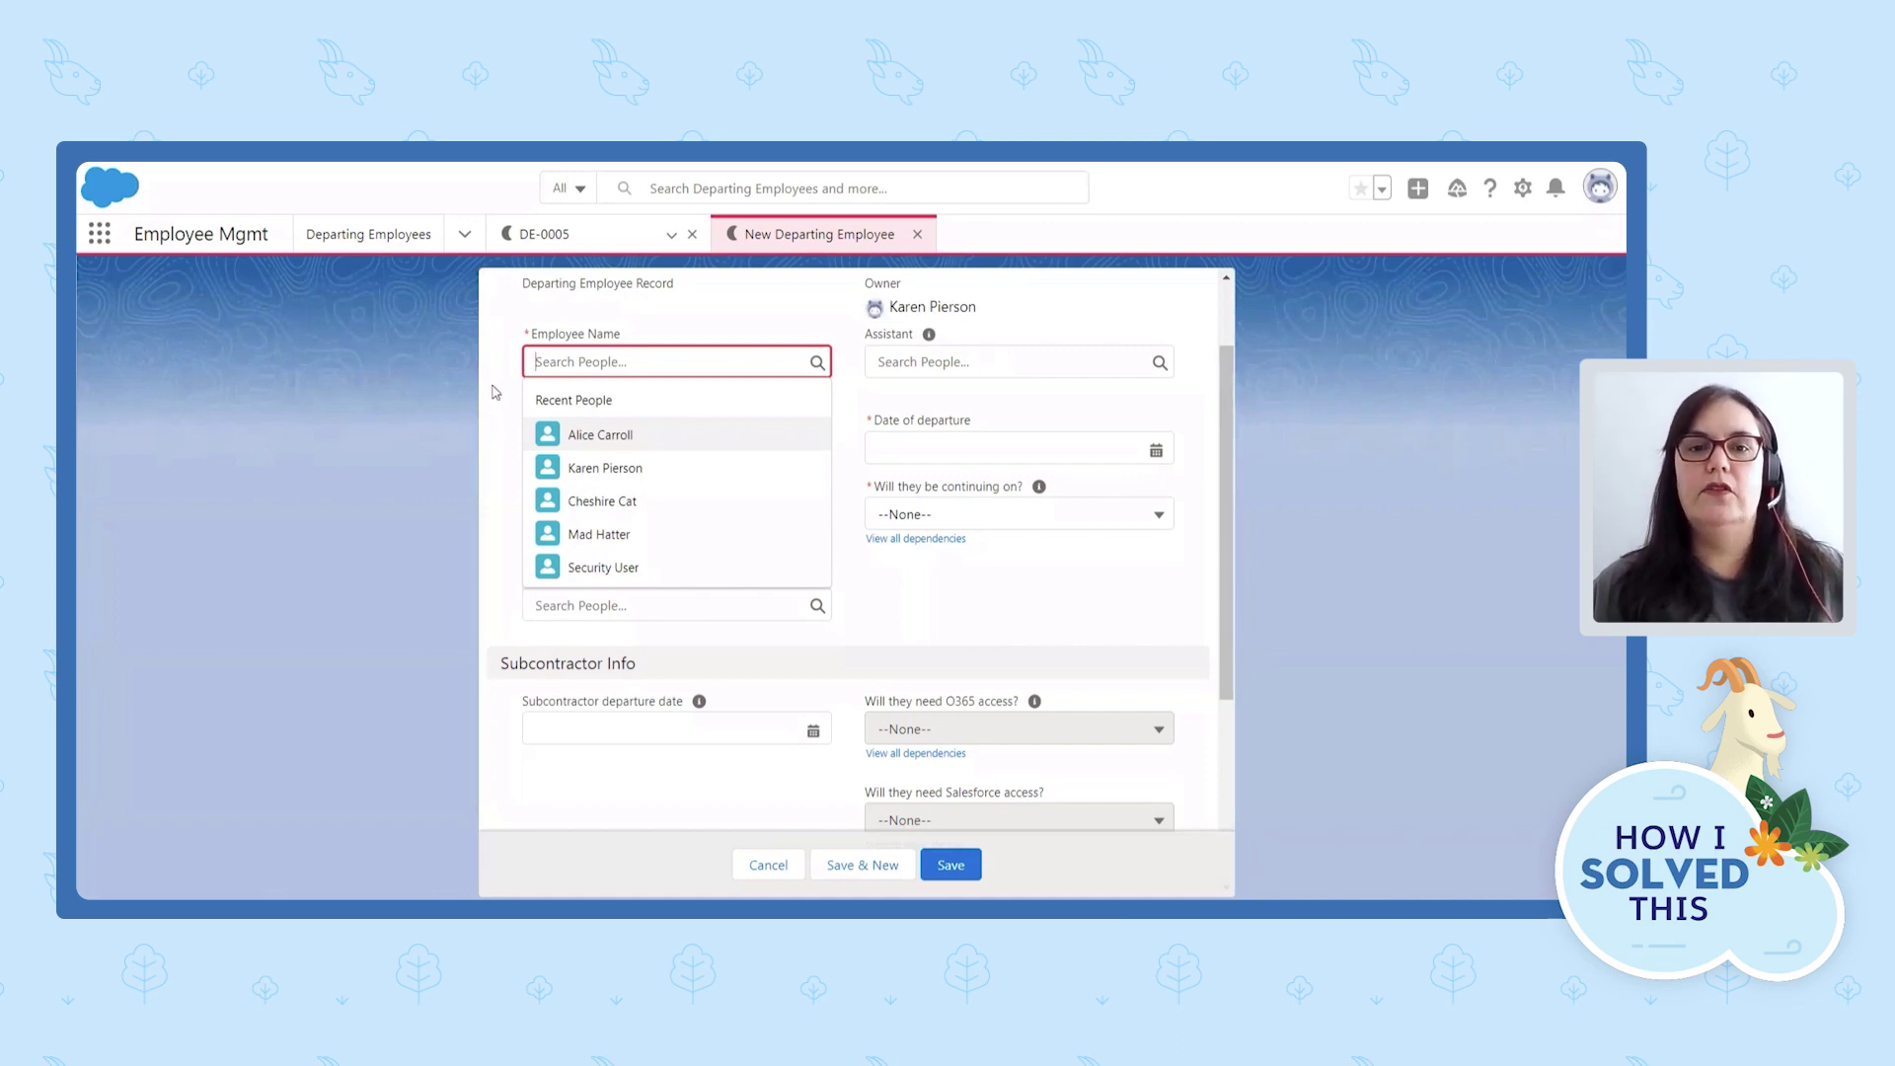
Choose the departing employee and their manager from Recent People.
{"action": "left_click", "coordinate": [593, 500]}
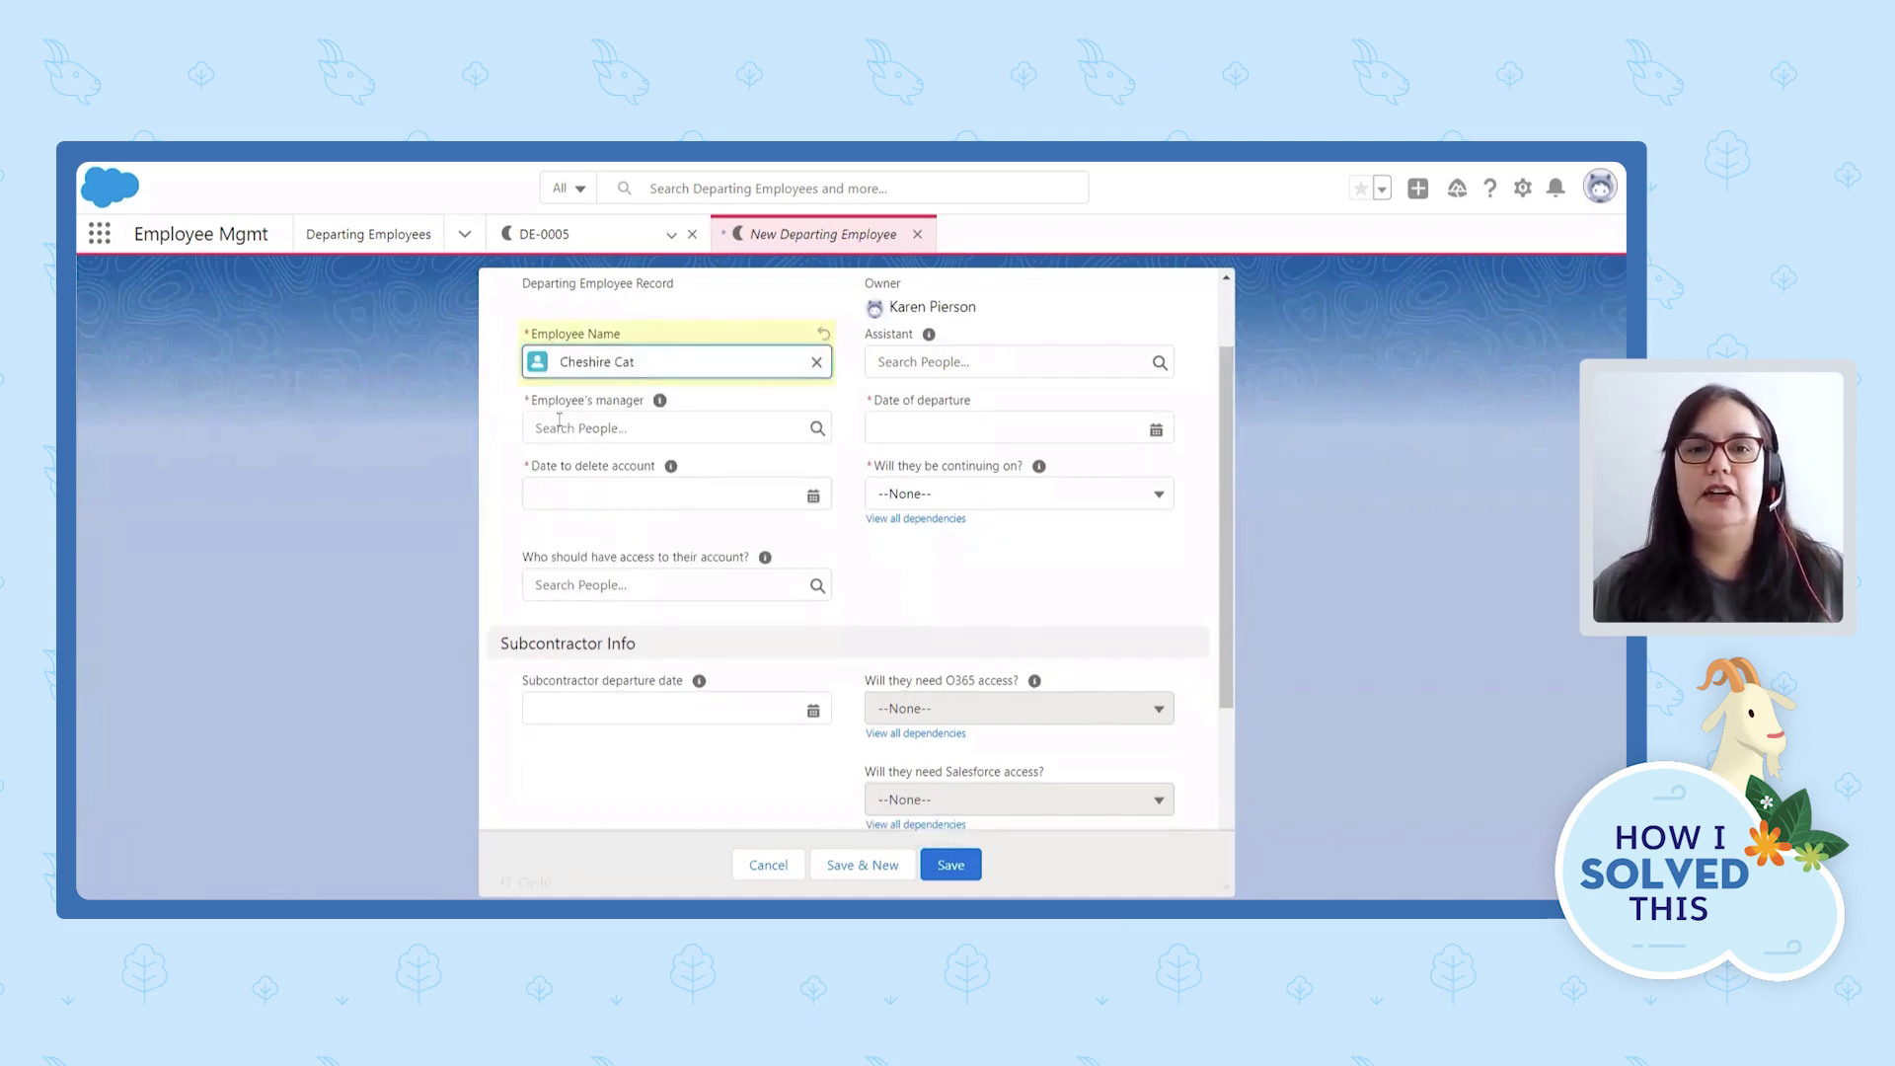
{"action": "left_click", "coordinate": [690, 426]}
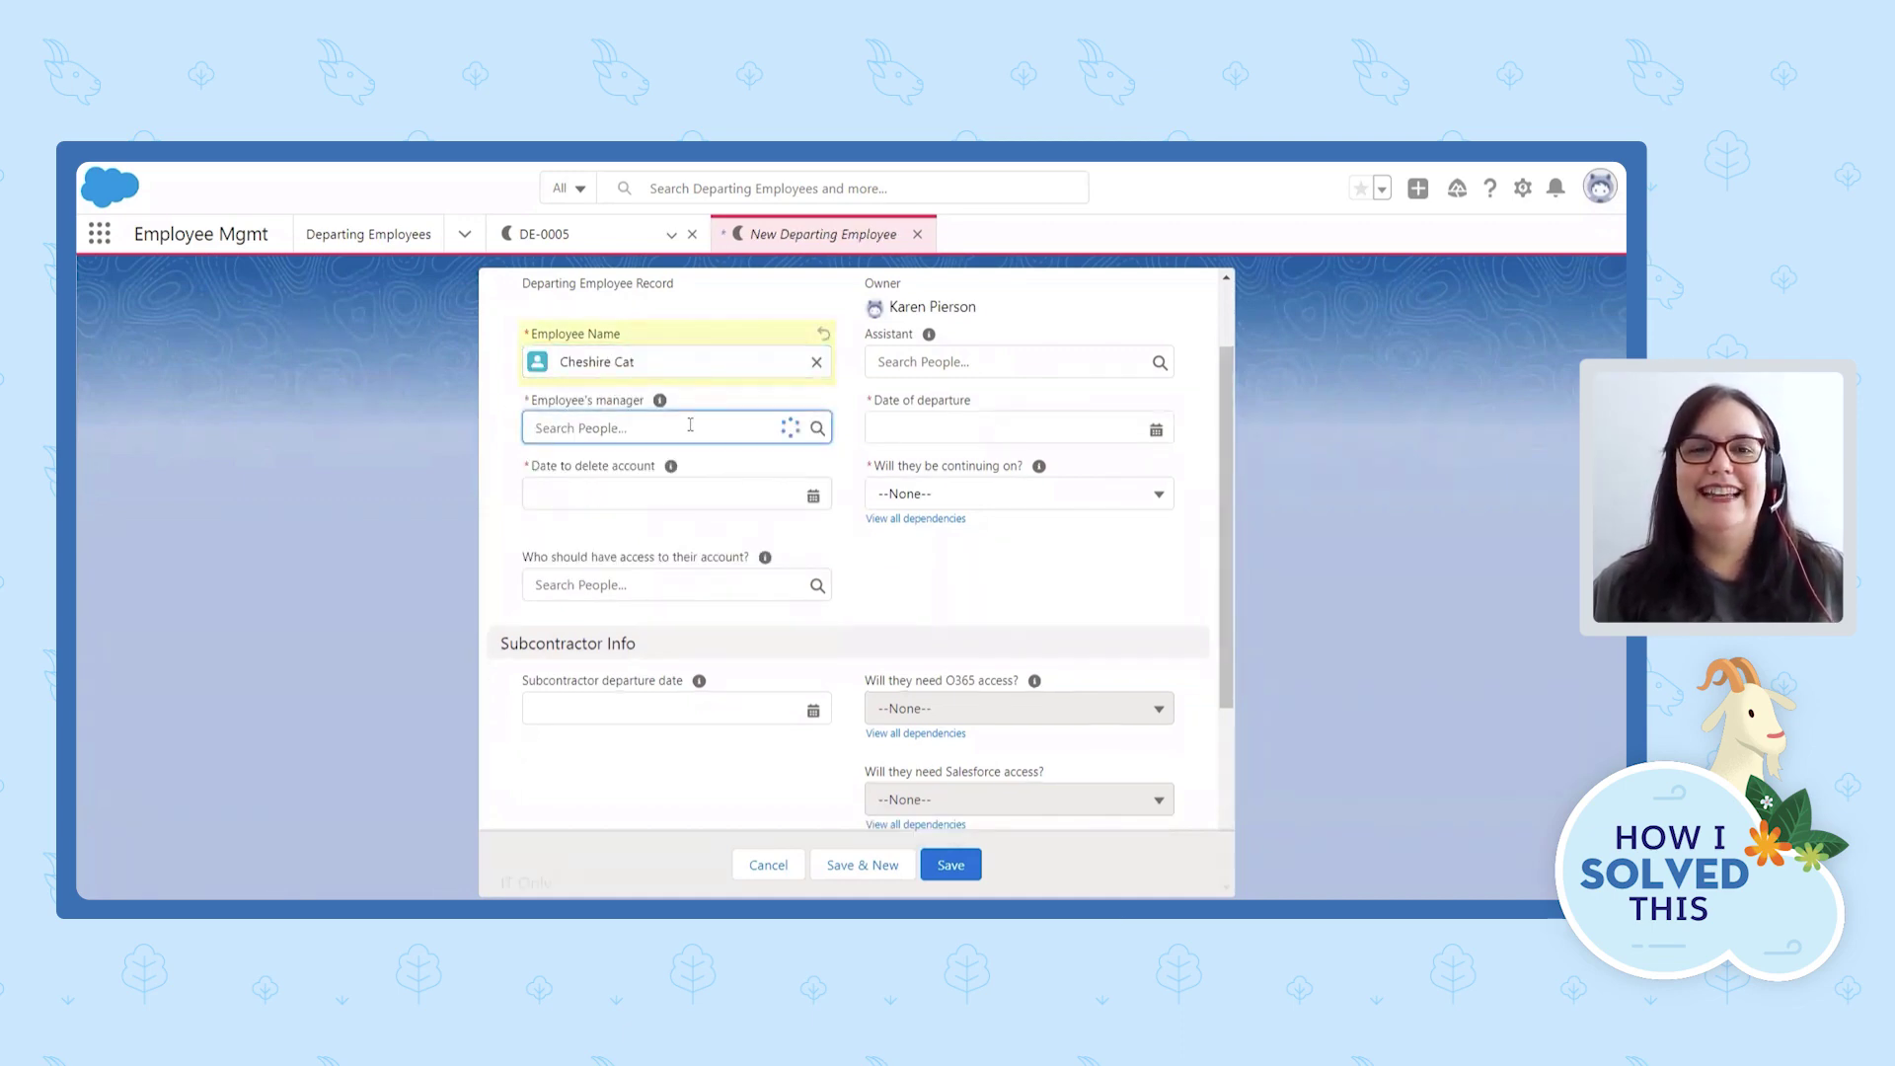
{"action": "left_click", "coordinate": [626, 534]}
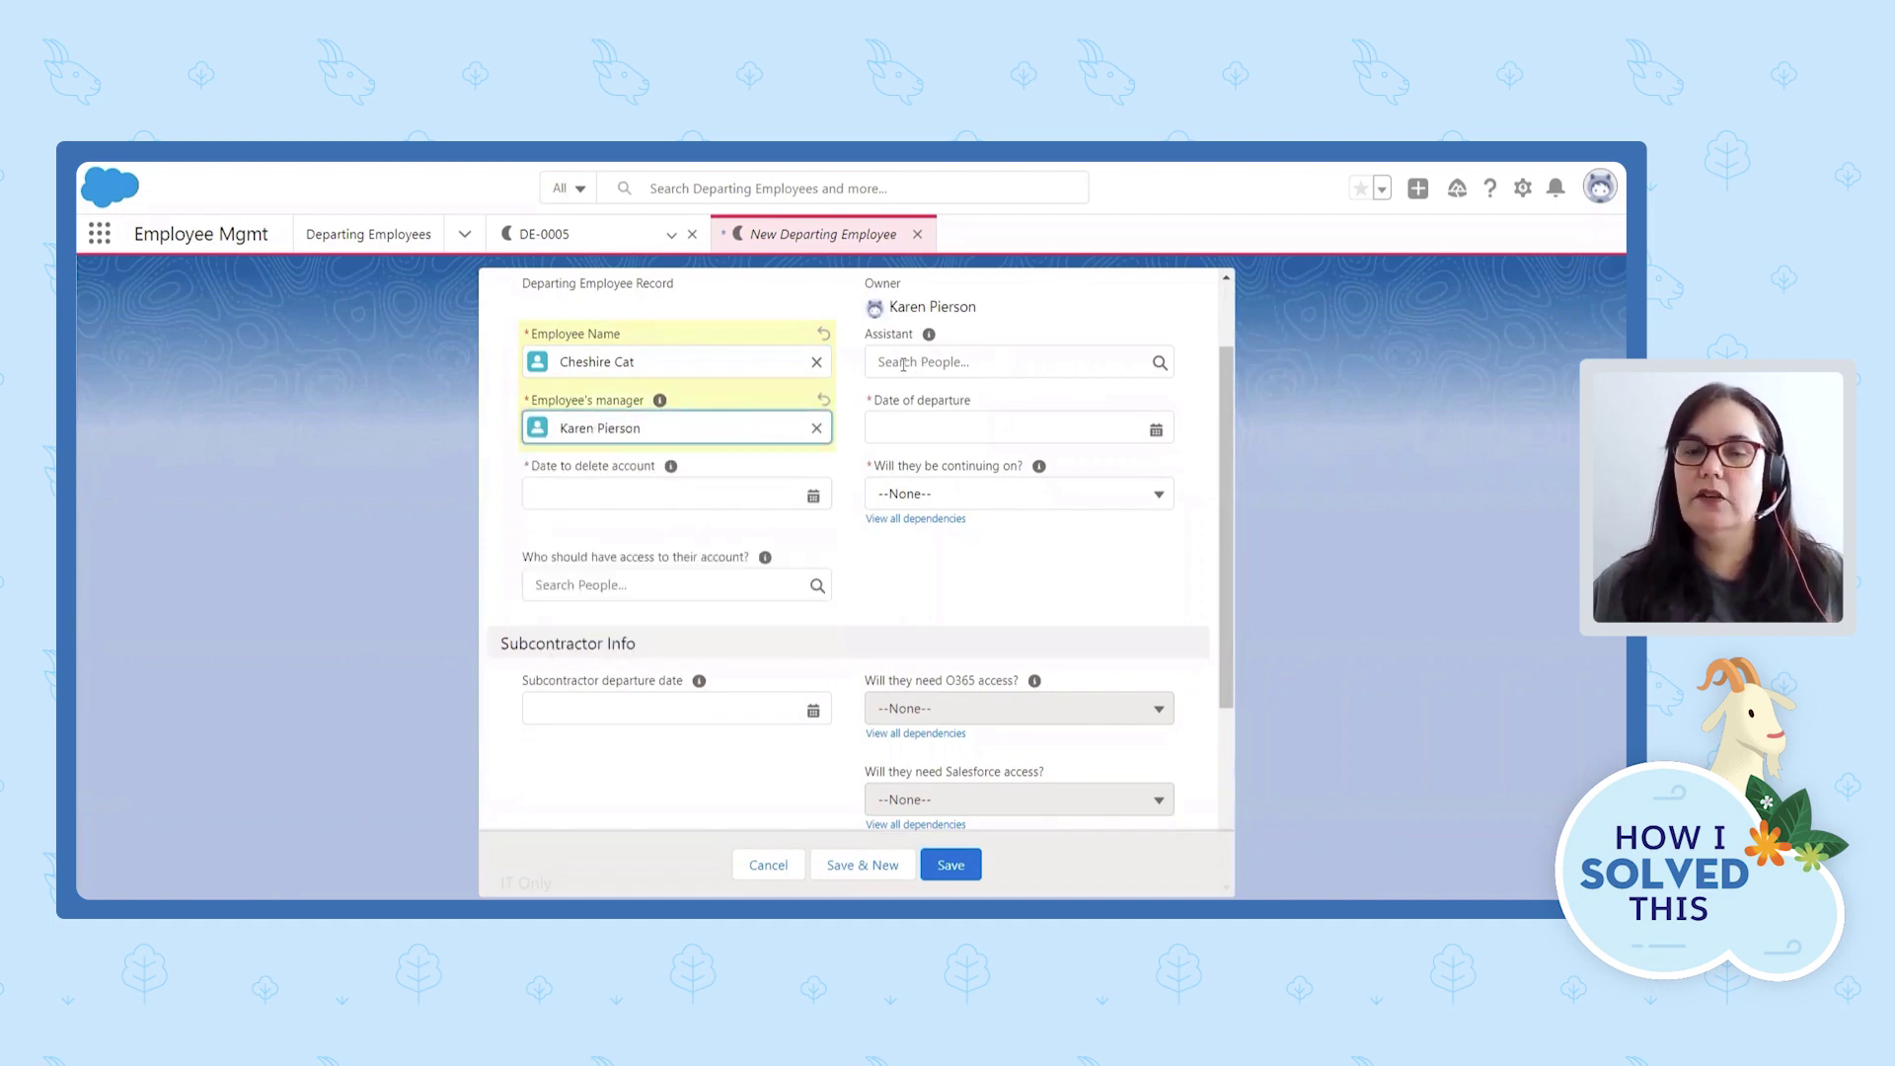
Set the departure date to 8/25/2021 and the account deletion date to 9/8/2021.
{"action": "left_click", "coordinate": [900, 427]}
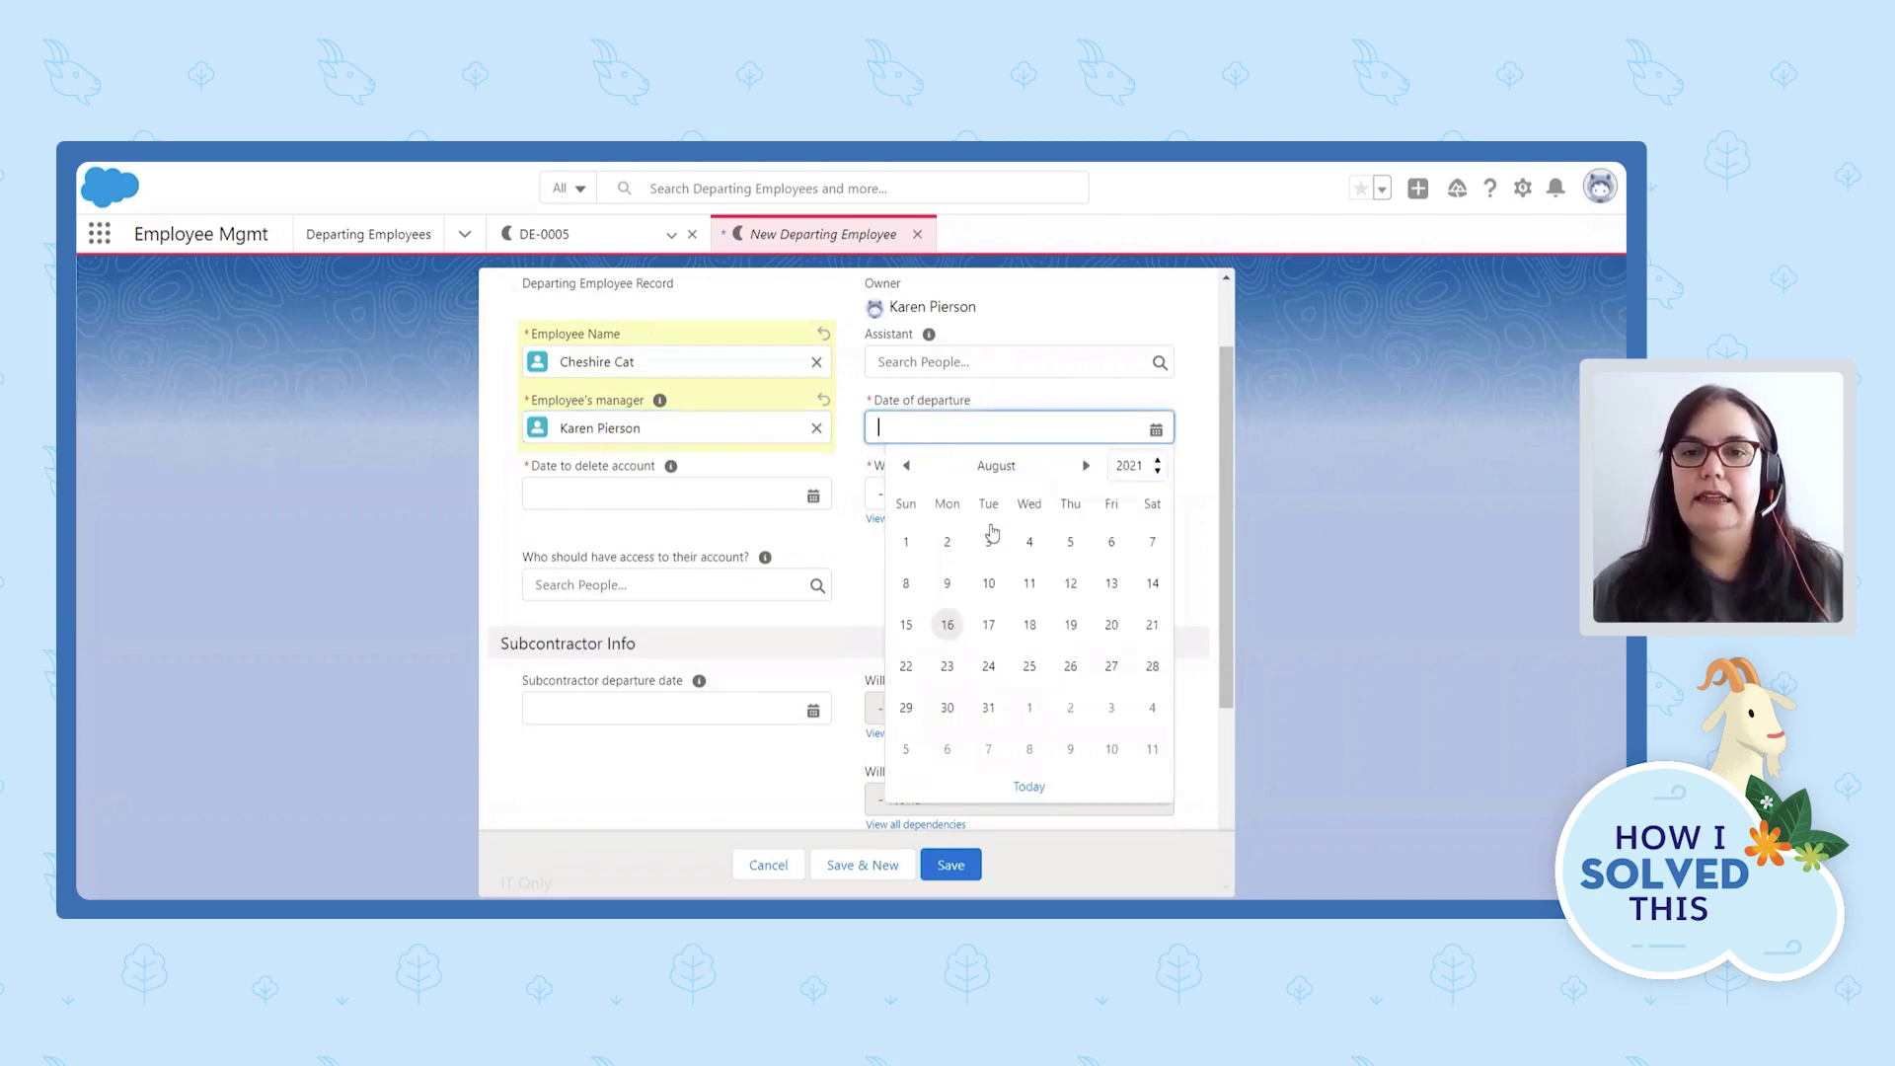
{"action": "left_click", "coordinate": [1029, 666]}
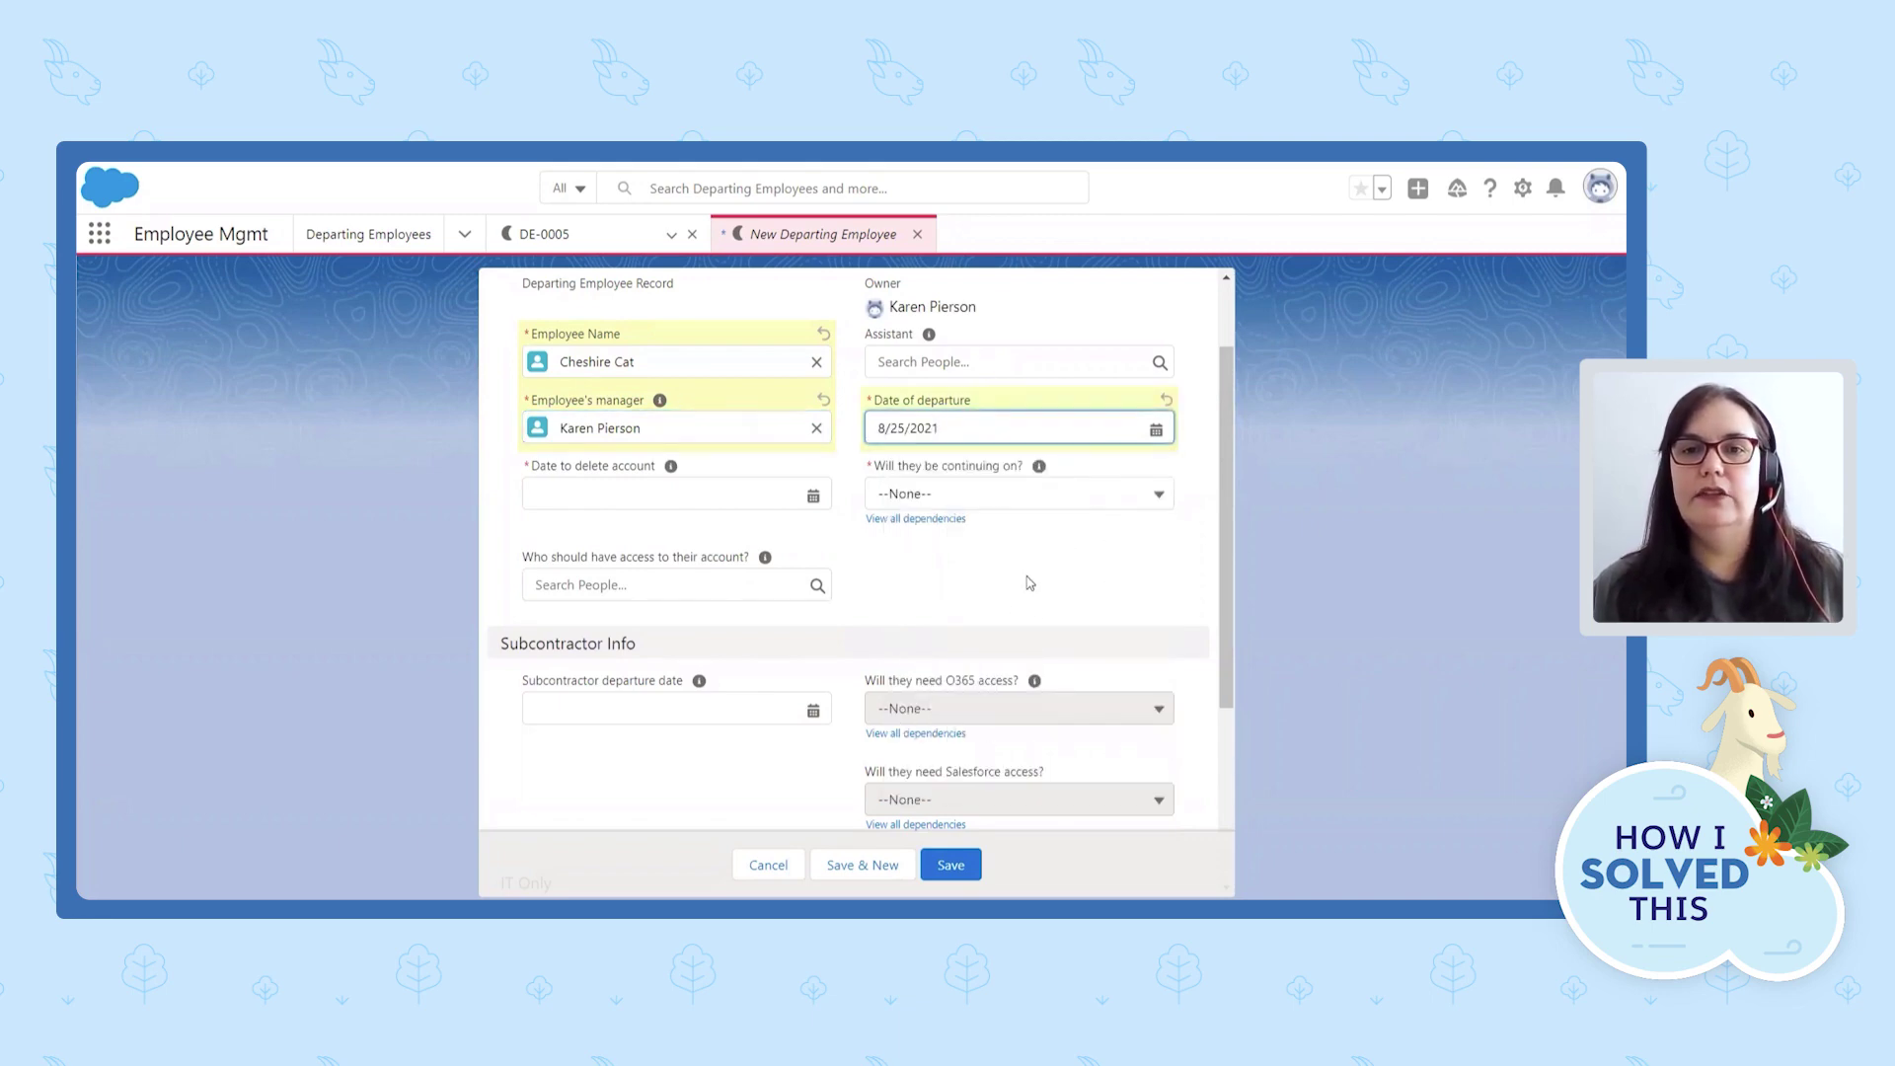
{"action": "left_click", "coordinate": [722, 496]}
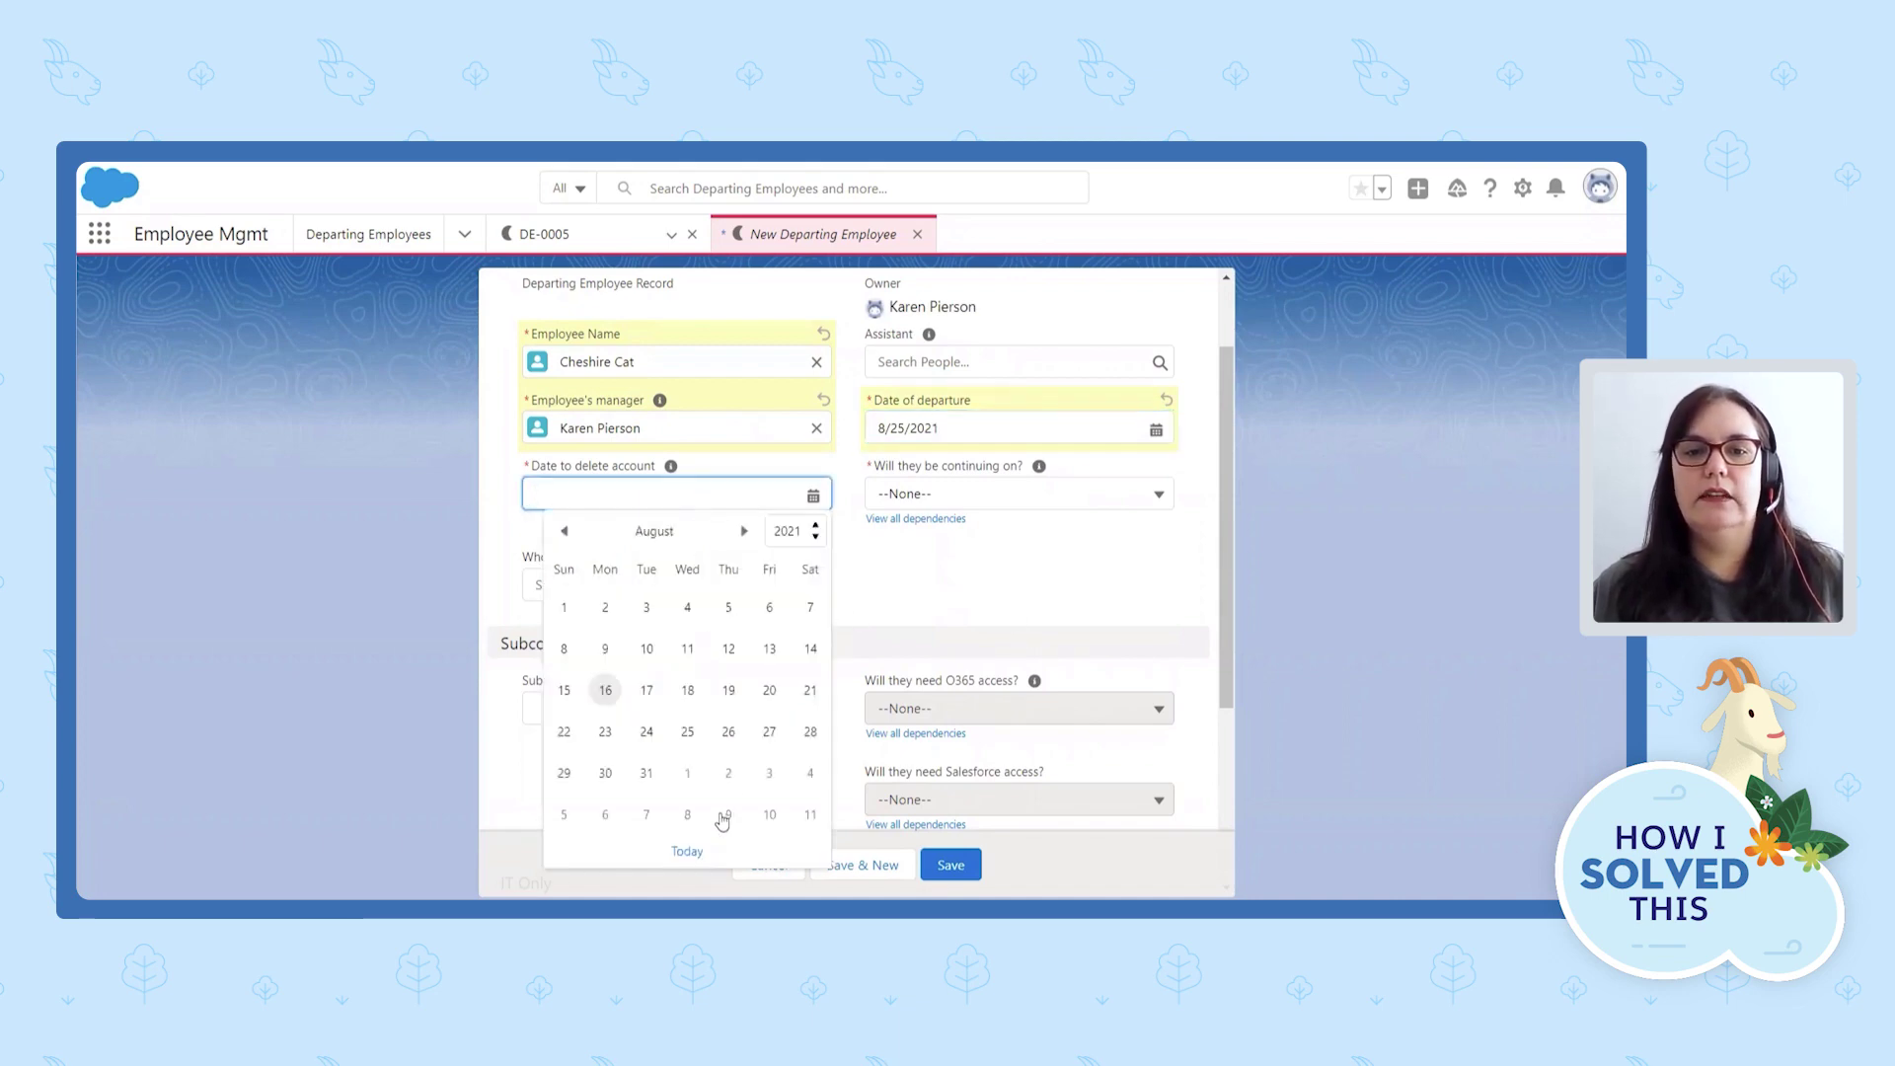
{"action": "left_click", "coordinate": [688, 816]}
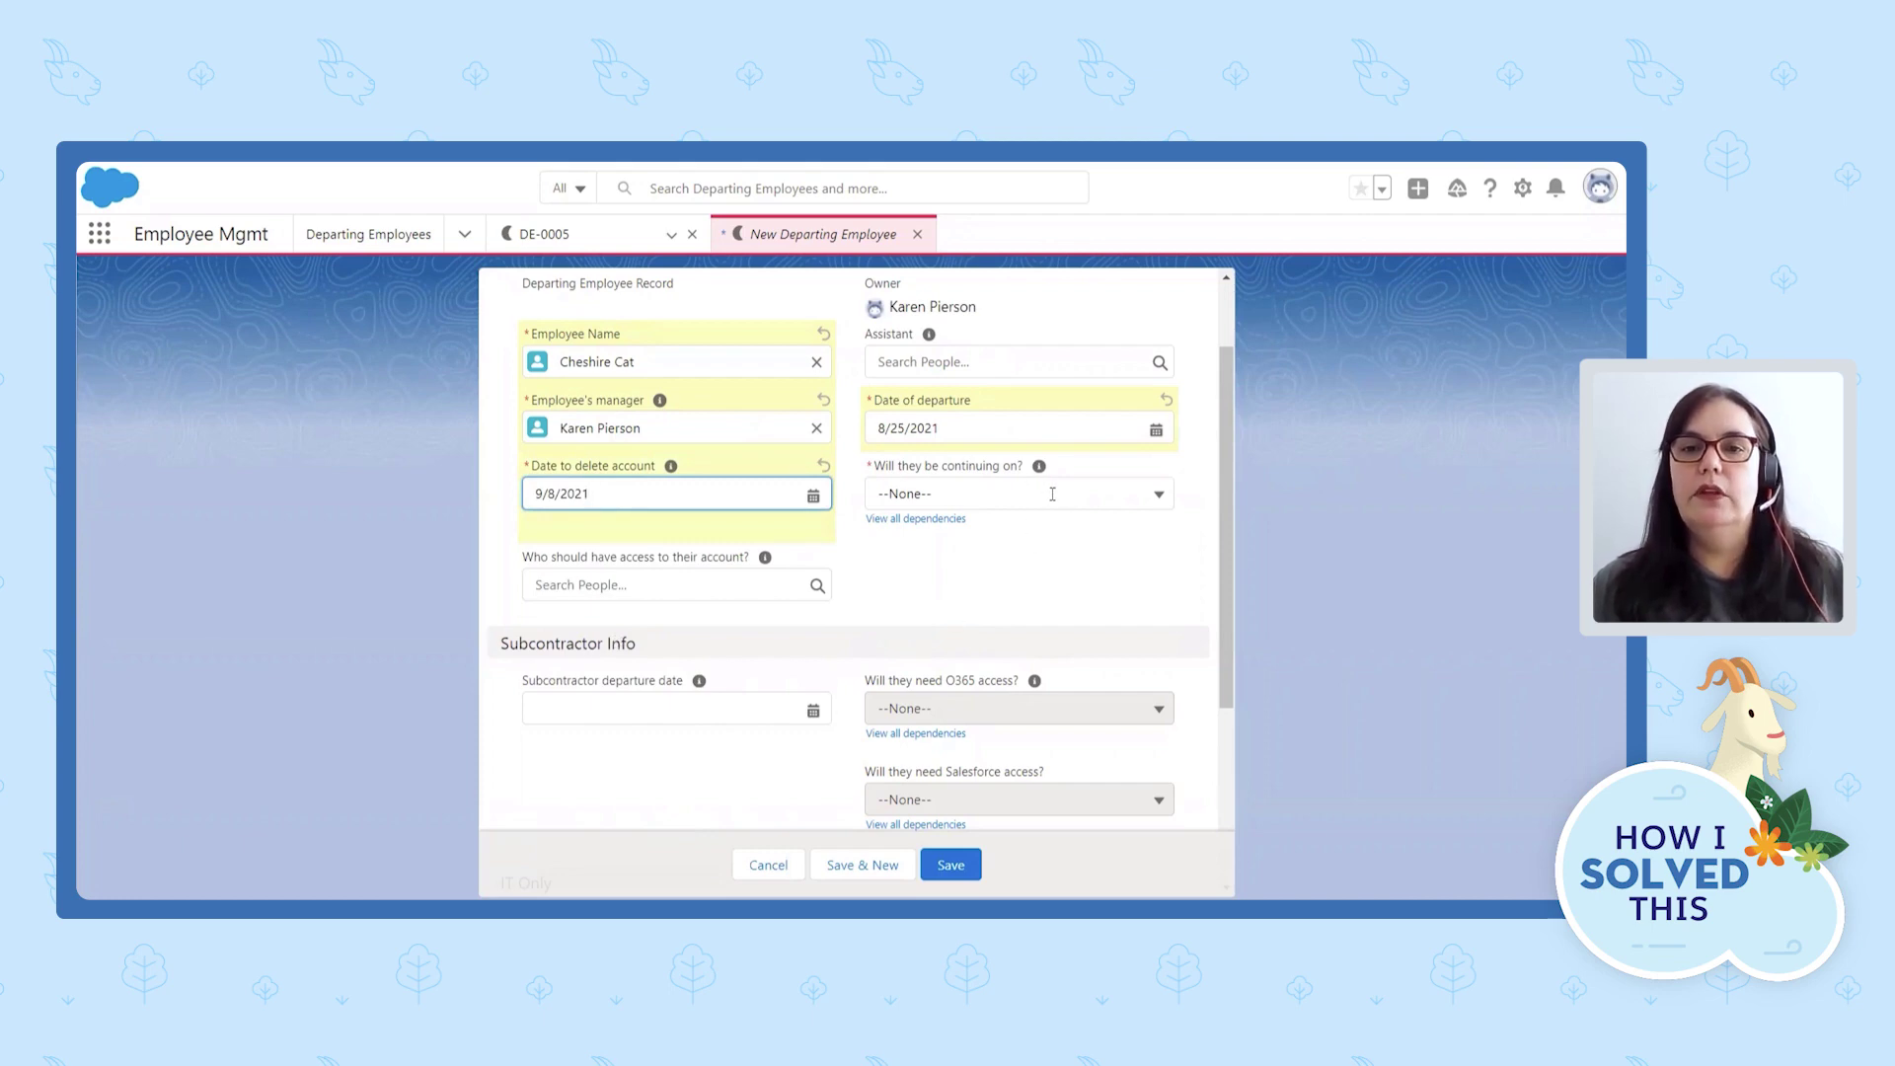
{"action": "left_click", "coordinate": [1185, 508]}
Set 'Will they be continuing on?' to Yes.
{"action": "scroll", "coordinate": [1187, 511], "scroll_direction": "down", "scroll_amount": 1}
{"action": "scroll", "coordinate": [1185, 511], "scroll_direction": "down", "scroll_amount": 3}
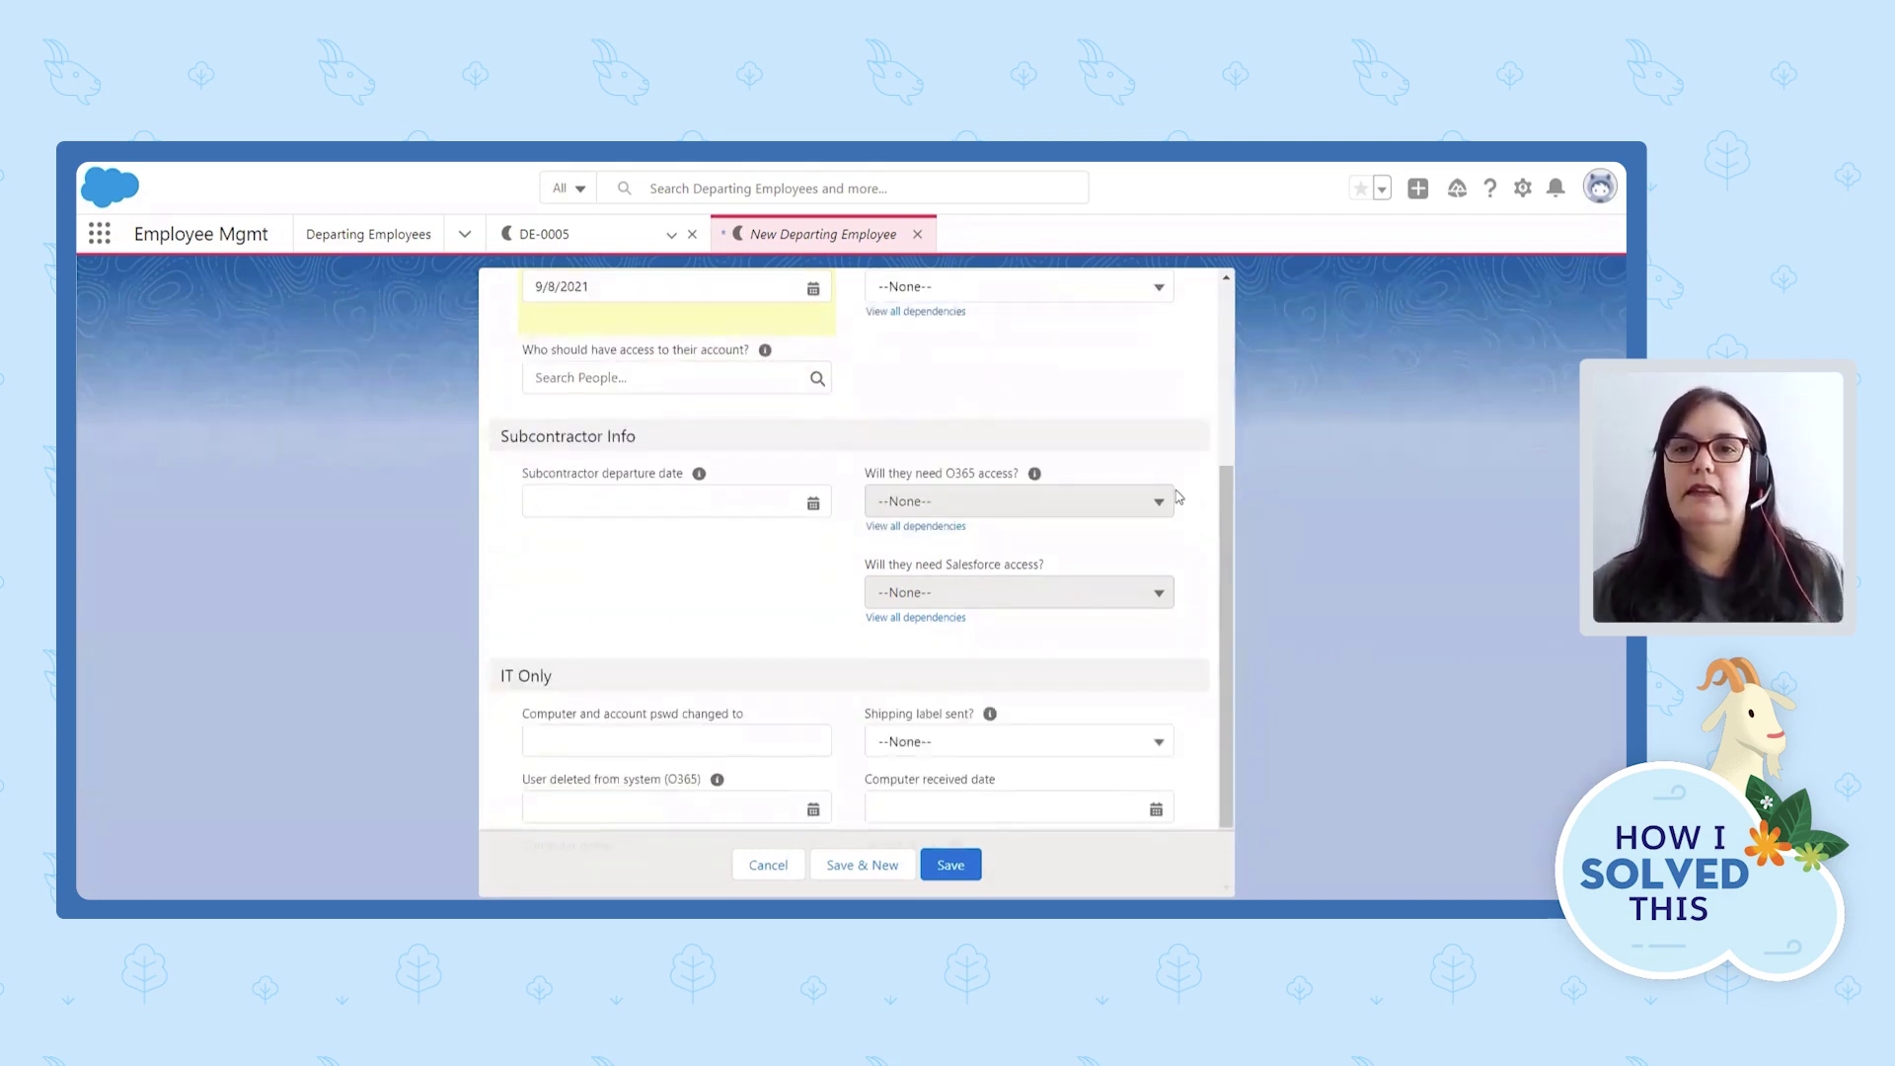
{"action": "scroll", "coordinate": [1181, 501], "scroll_direction": "up", "scroll_amount": 2}
{"action": "left_click", "coordinate": [1032, 392]}
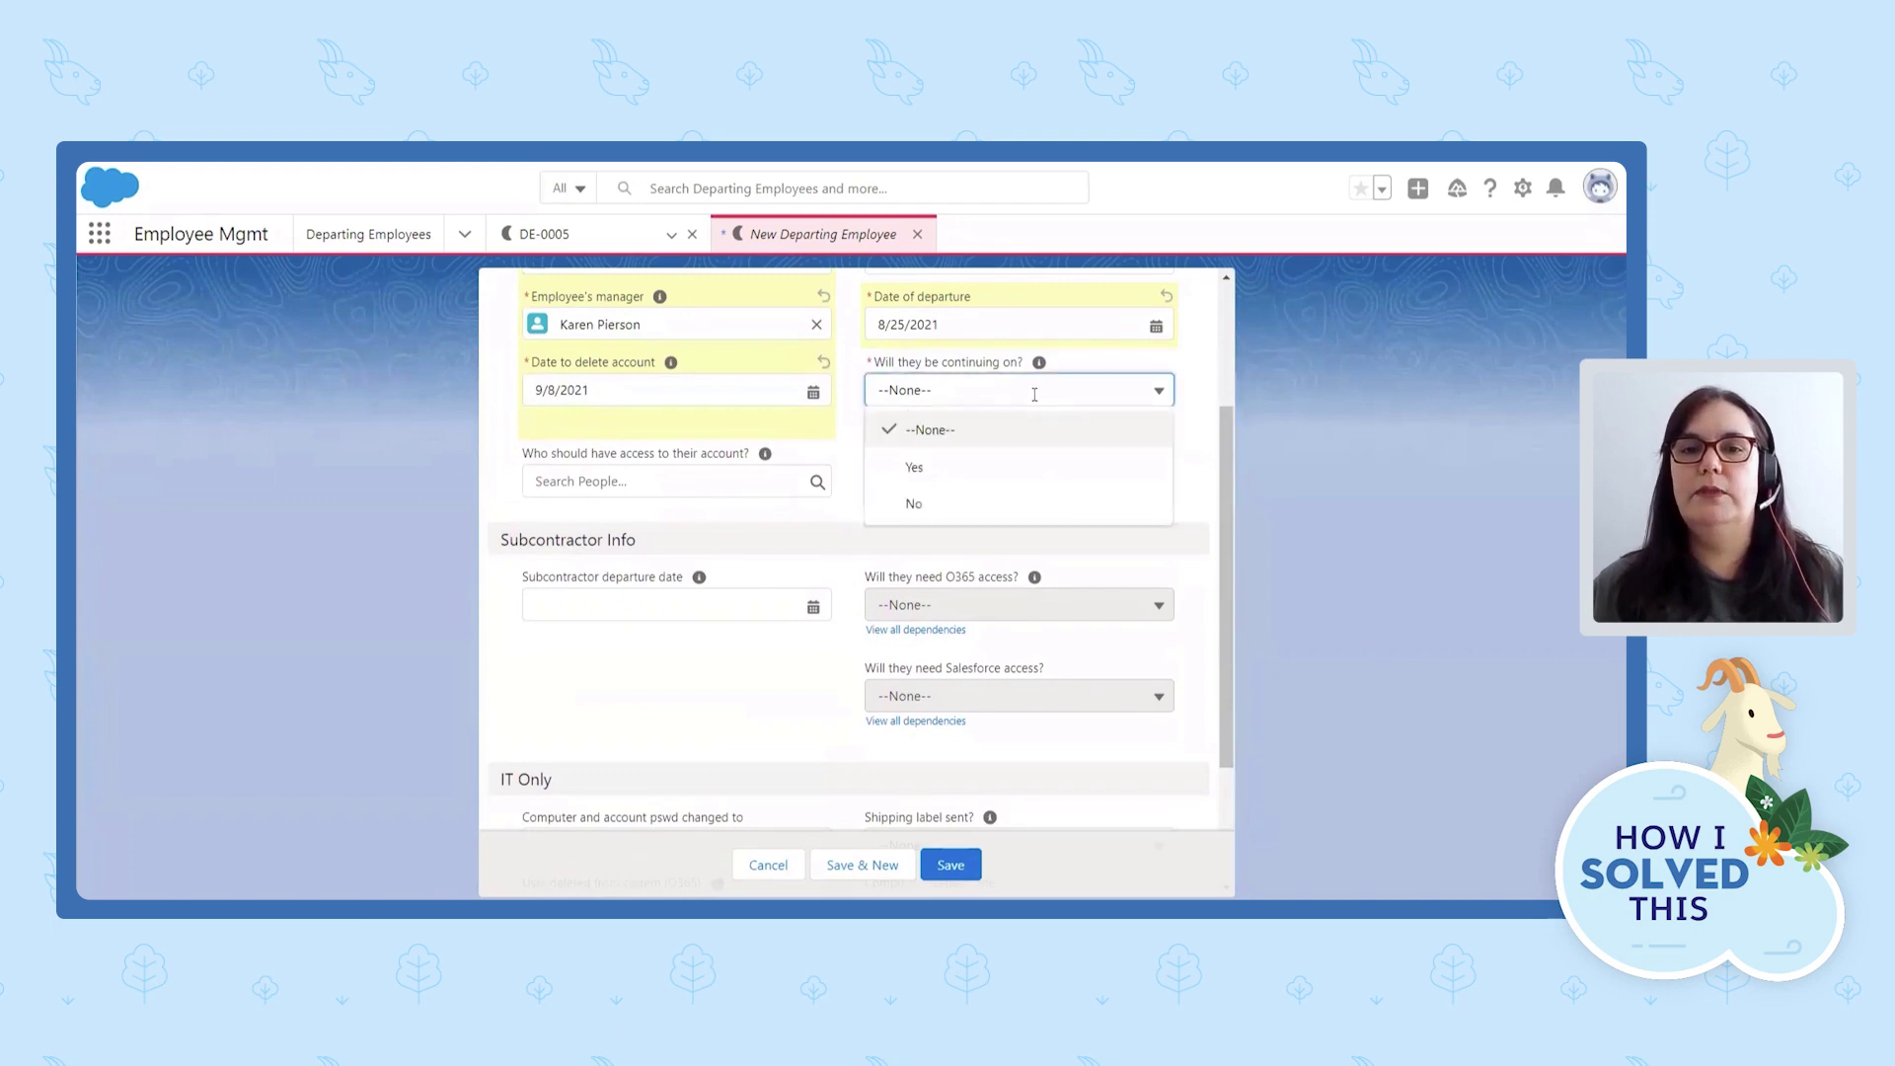
{"action": "left_click", "coordinate": [945, 468]}
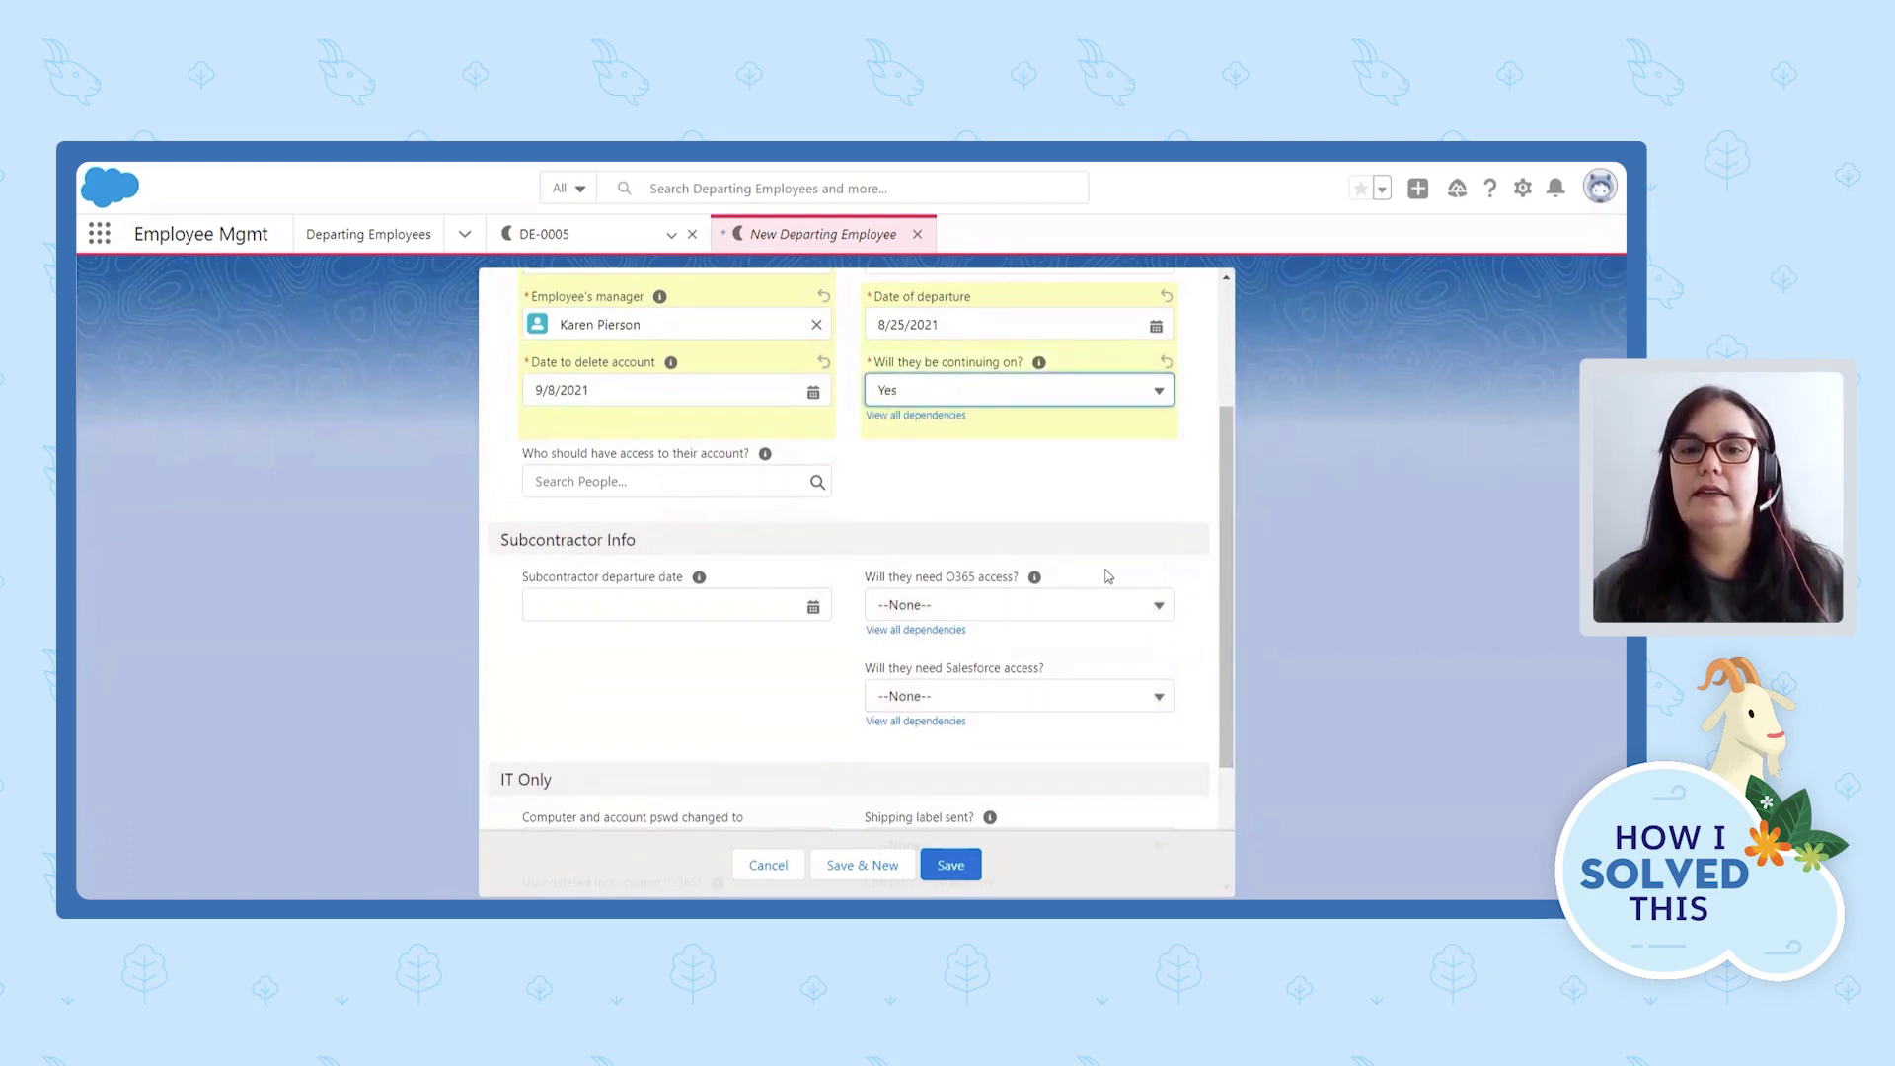
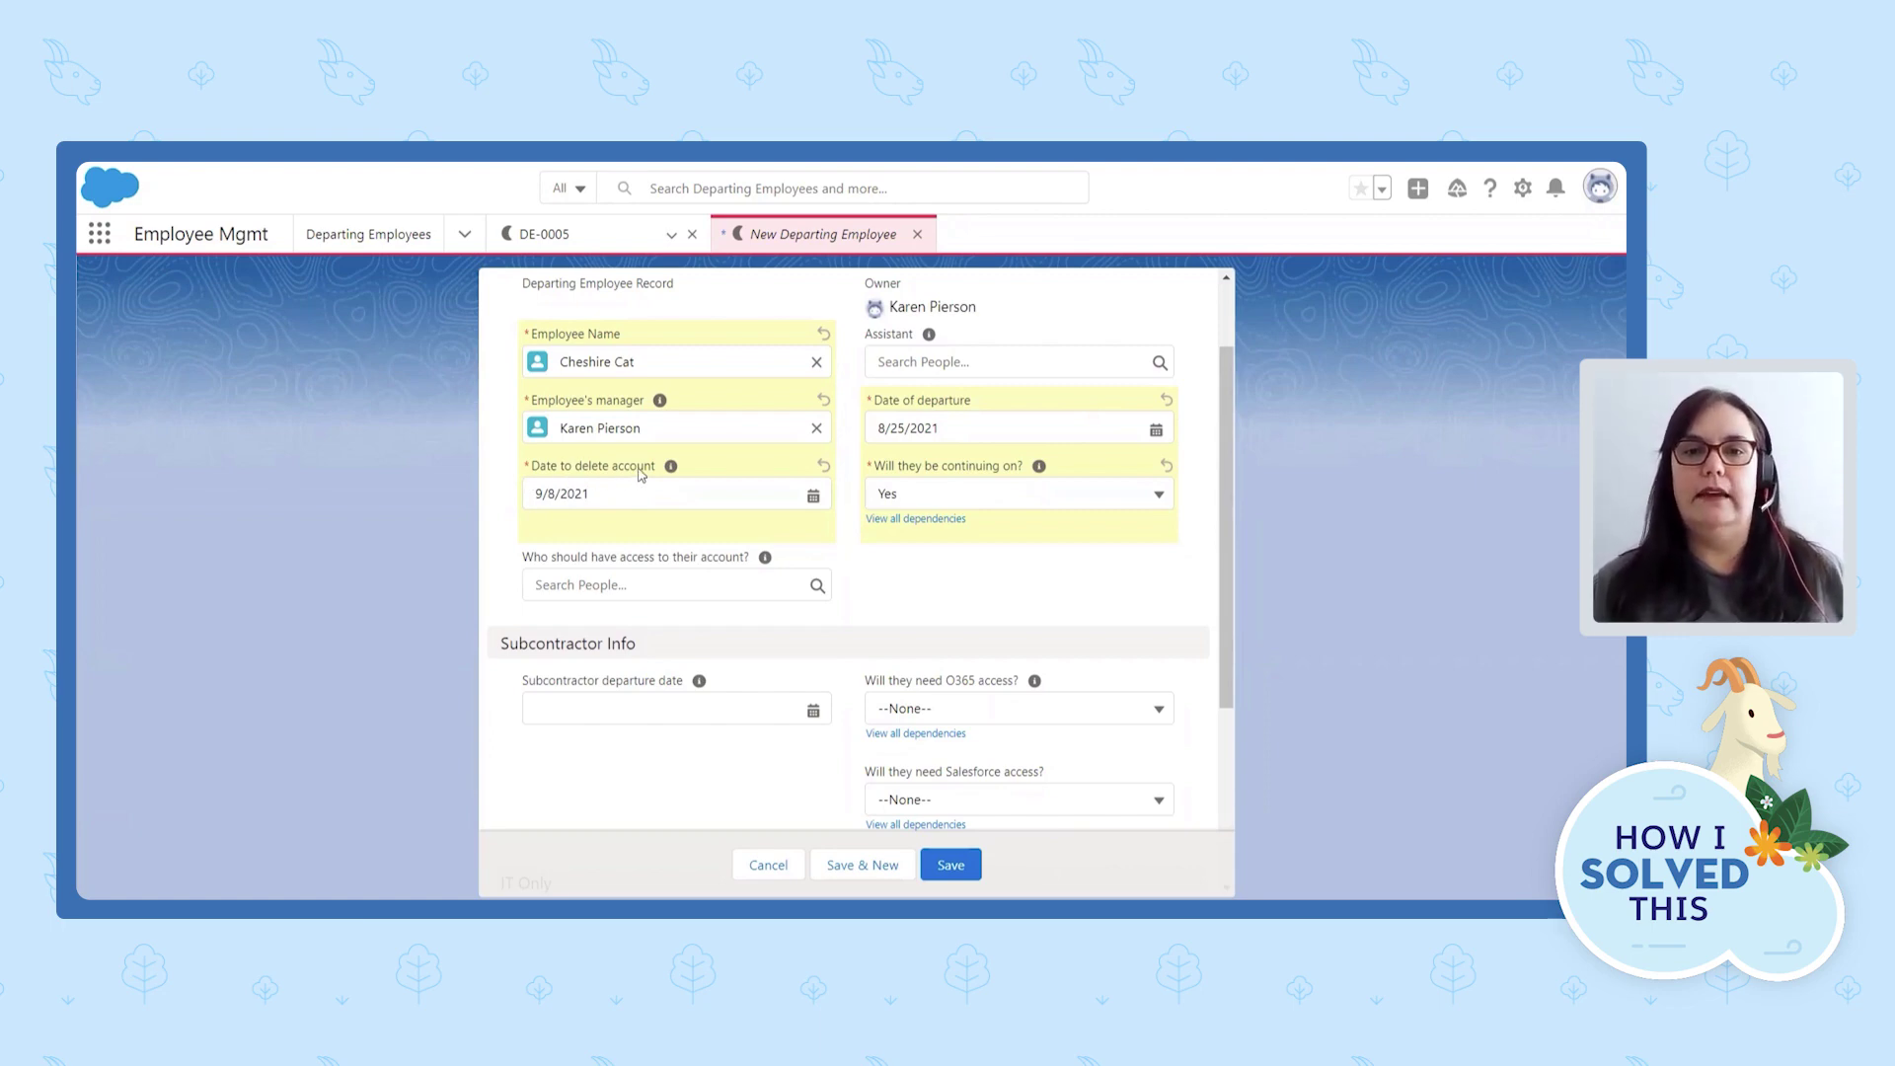
Enter DELL123 as the computer name in the IT Only section.
{"action": "scroll", "coordinate": [1175, 592], "scroll_direction": "down", "scroll_amount": 2}
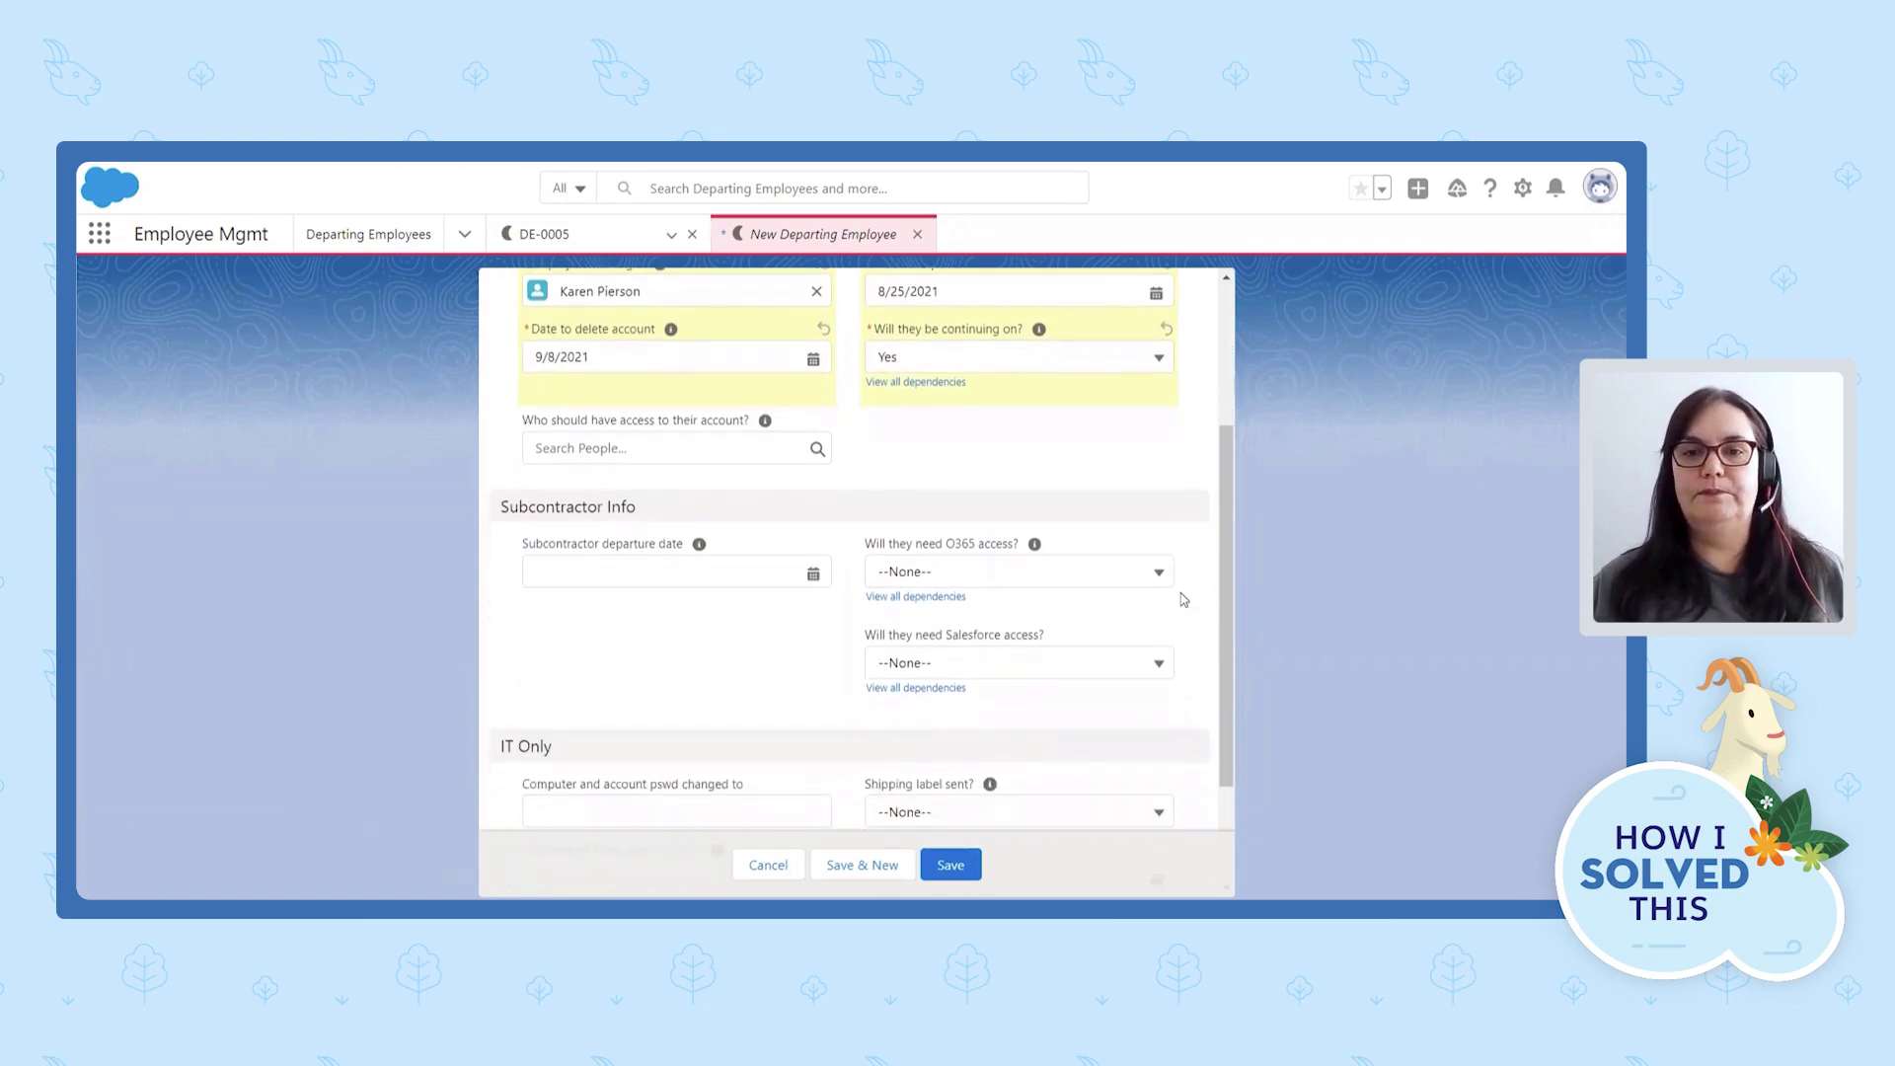
{"action": "scroll", "coordinate": [1183, 599], "scroll_direction": "down", "scroll_amount": 2}
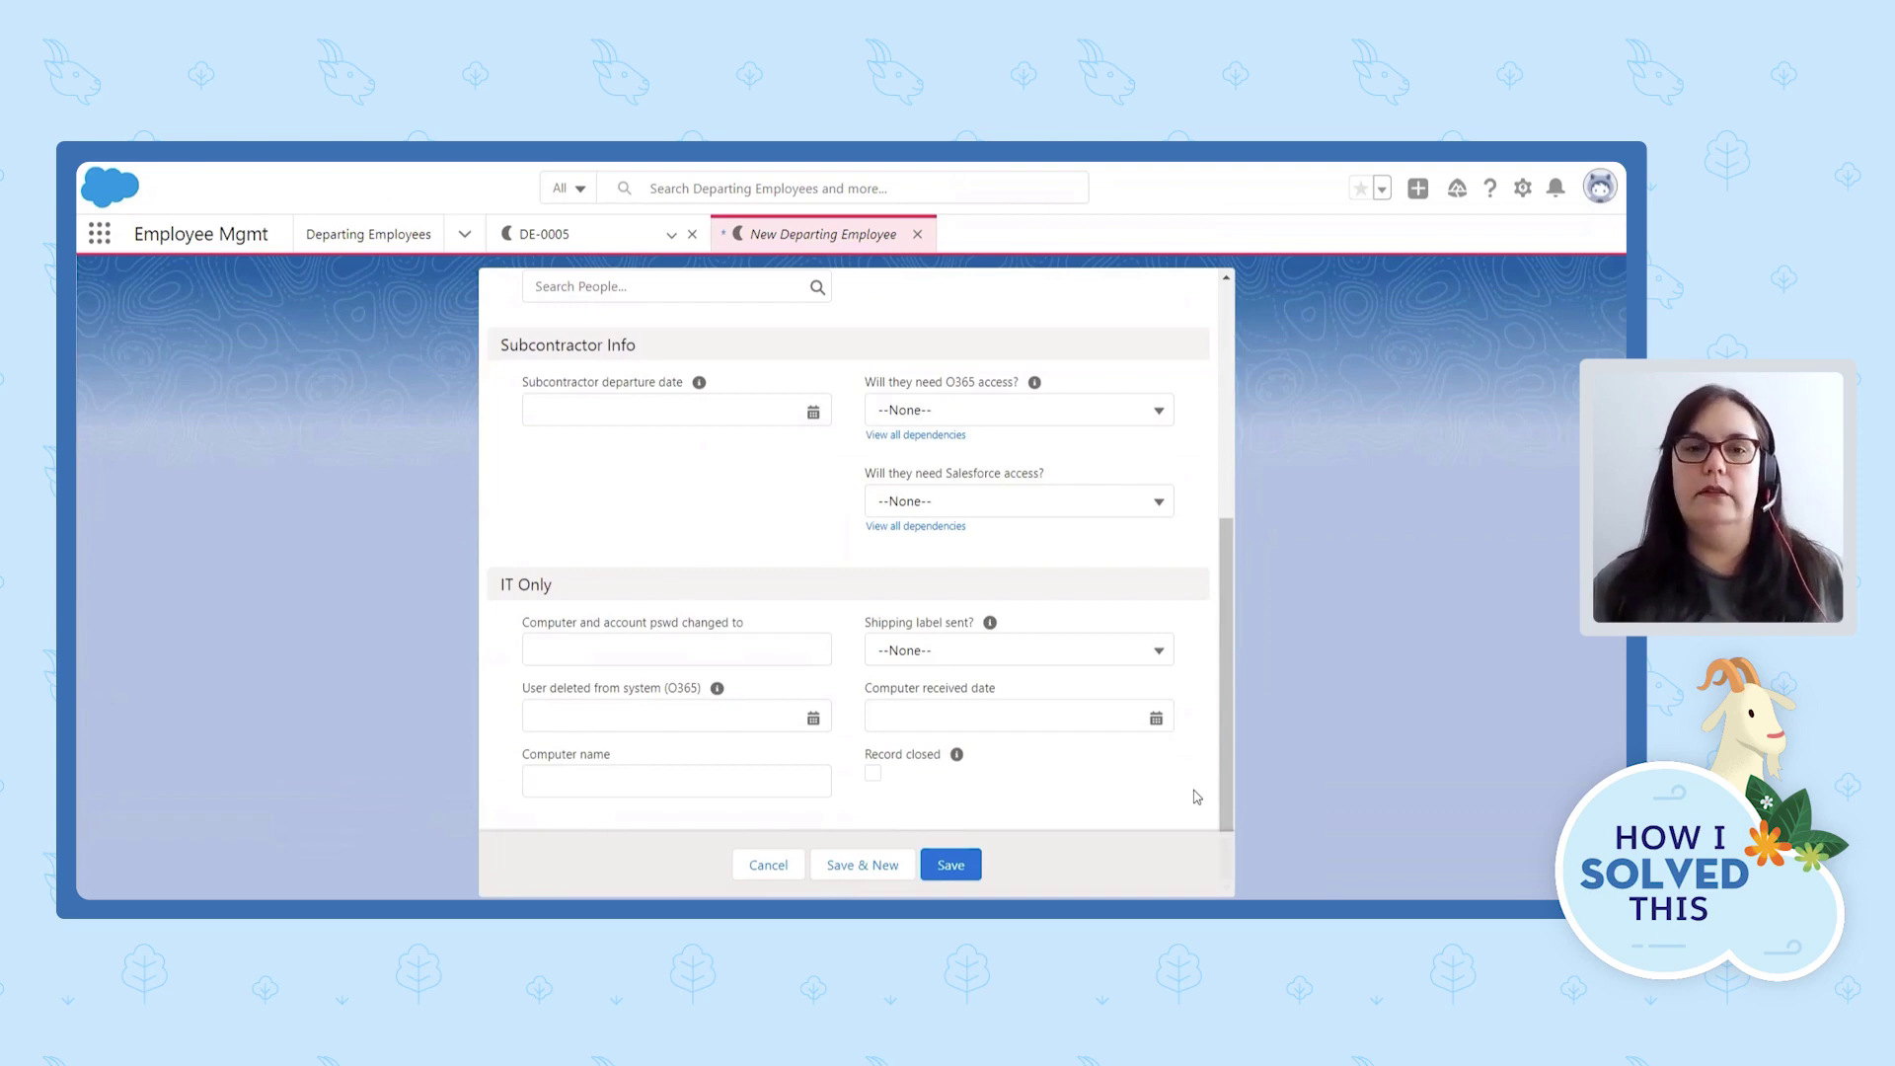
{"action": "left_click", "coordinate": [637, 789]}
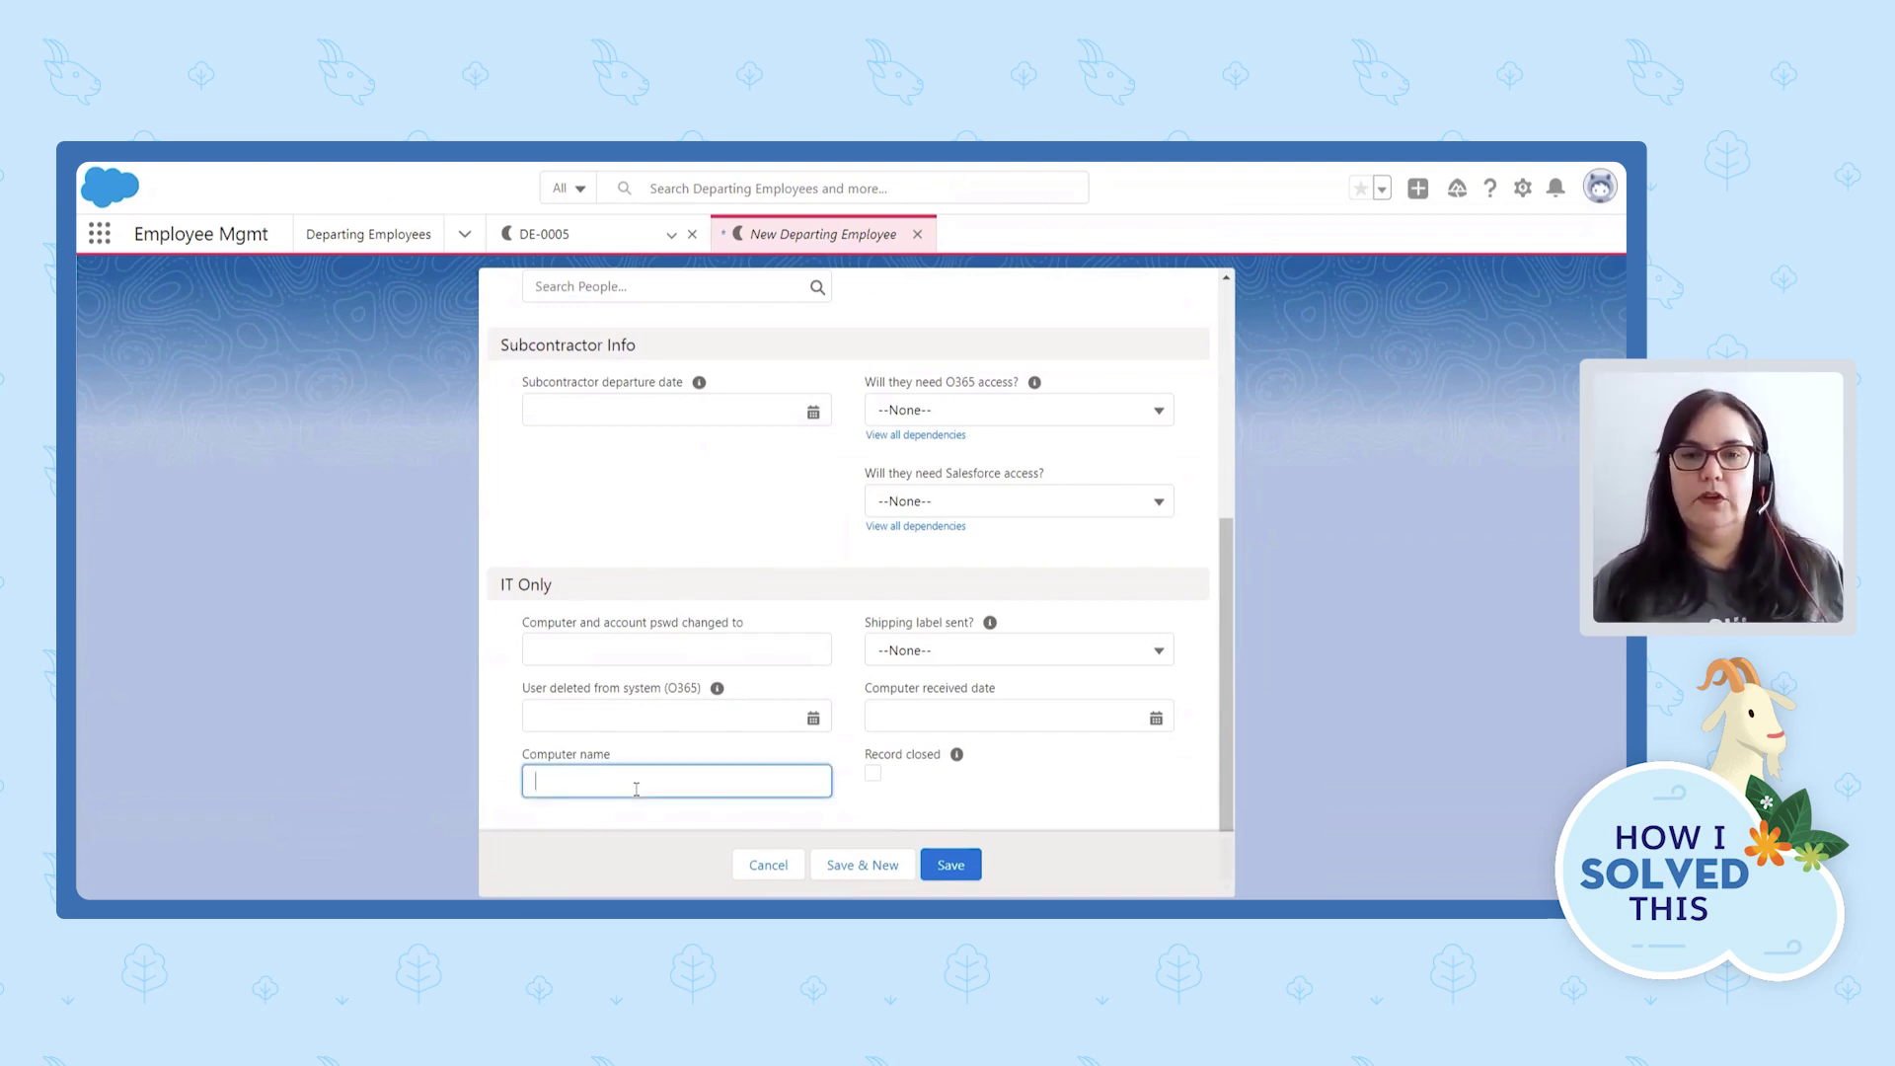
{"action": "type", "text": "DEL"}
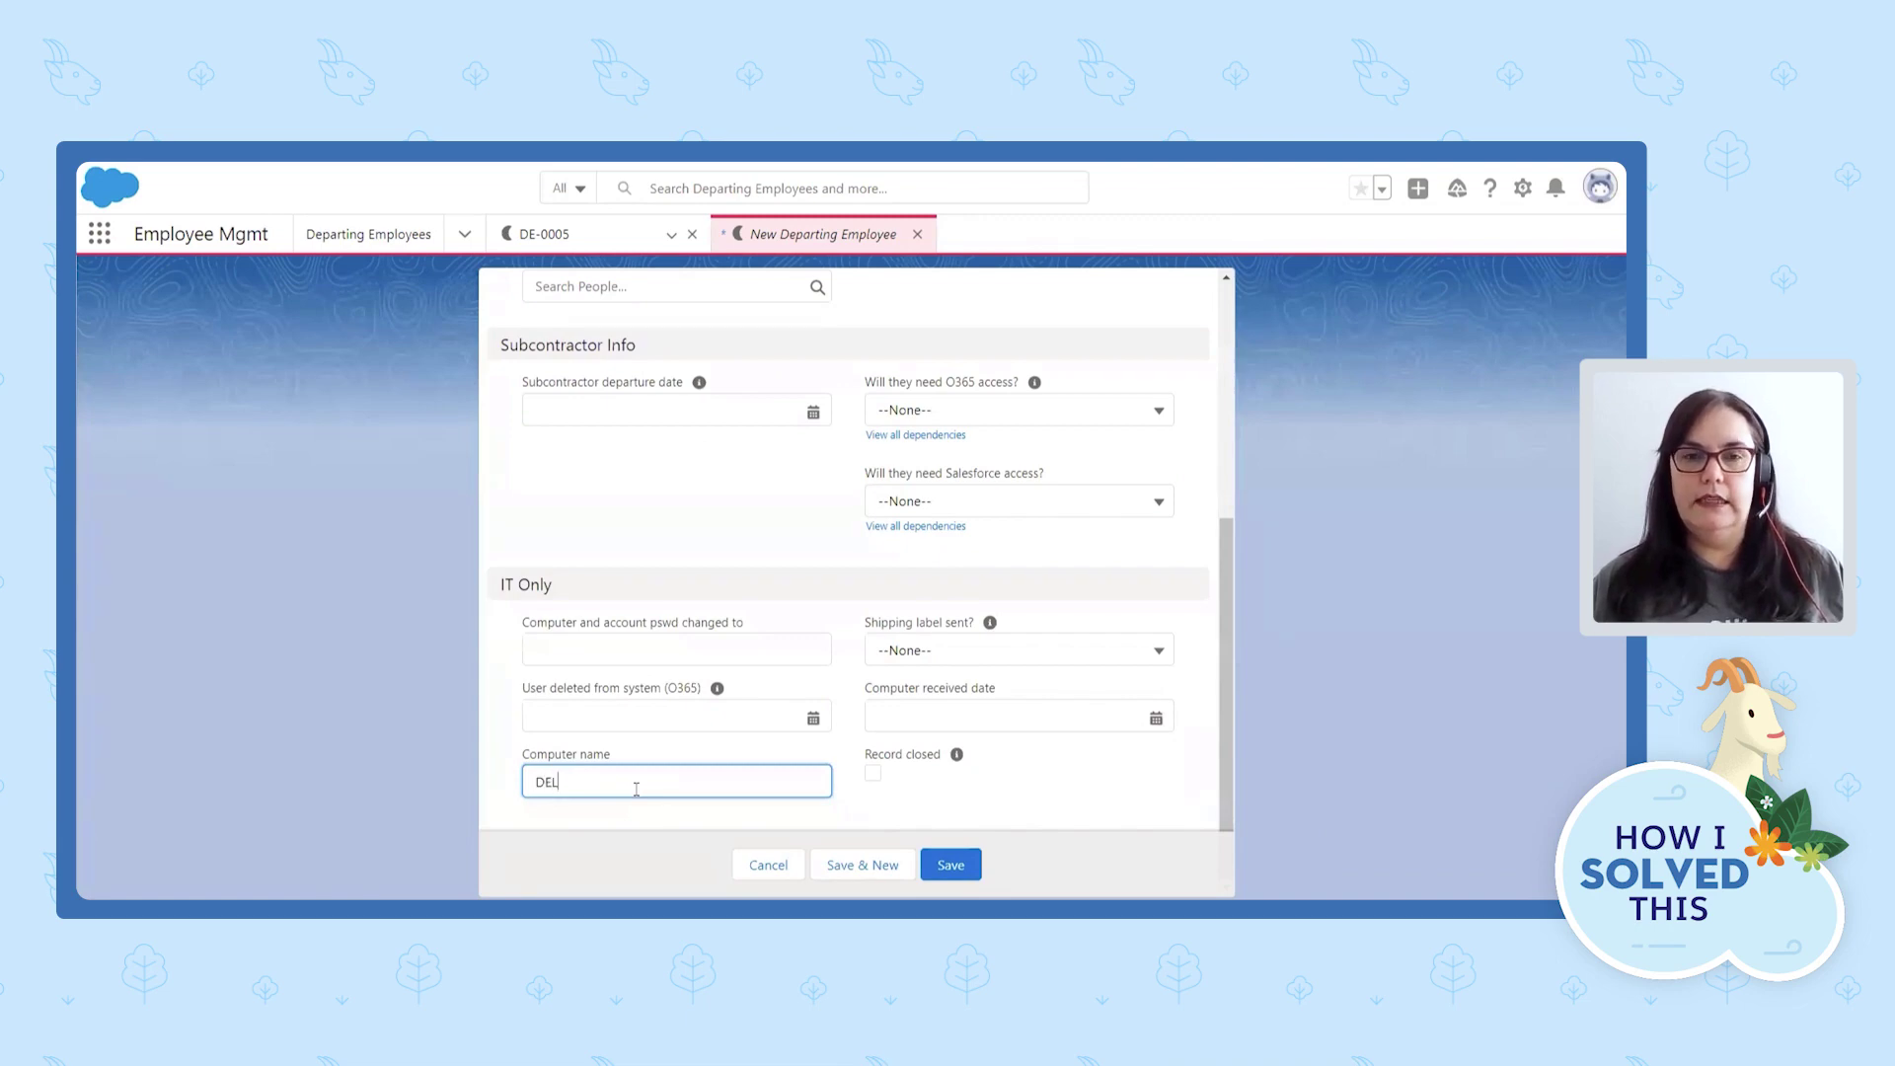
{"action": "type", "text": "L123"}
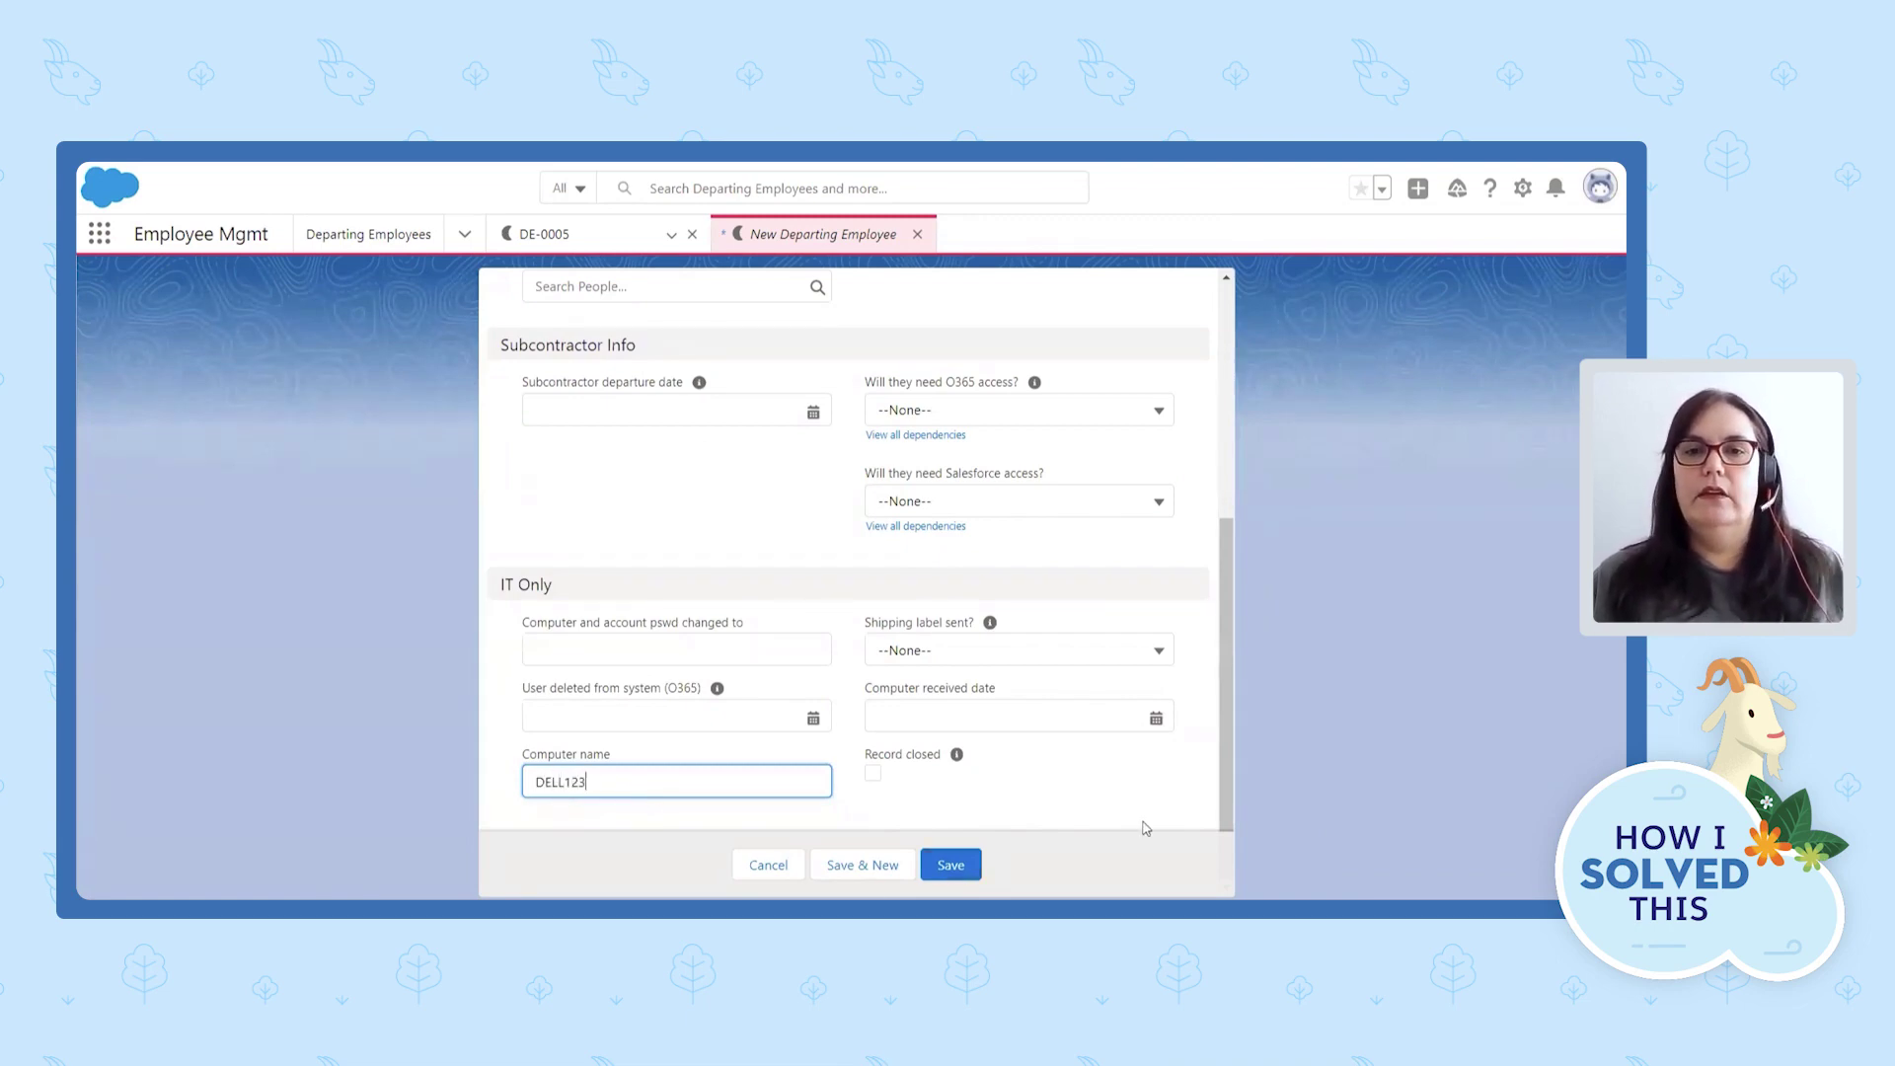
{"action": "scroll", "coordinate": [1142, 825], "scroll_direction": "up", "scroll_amount": 1}
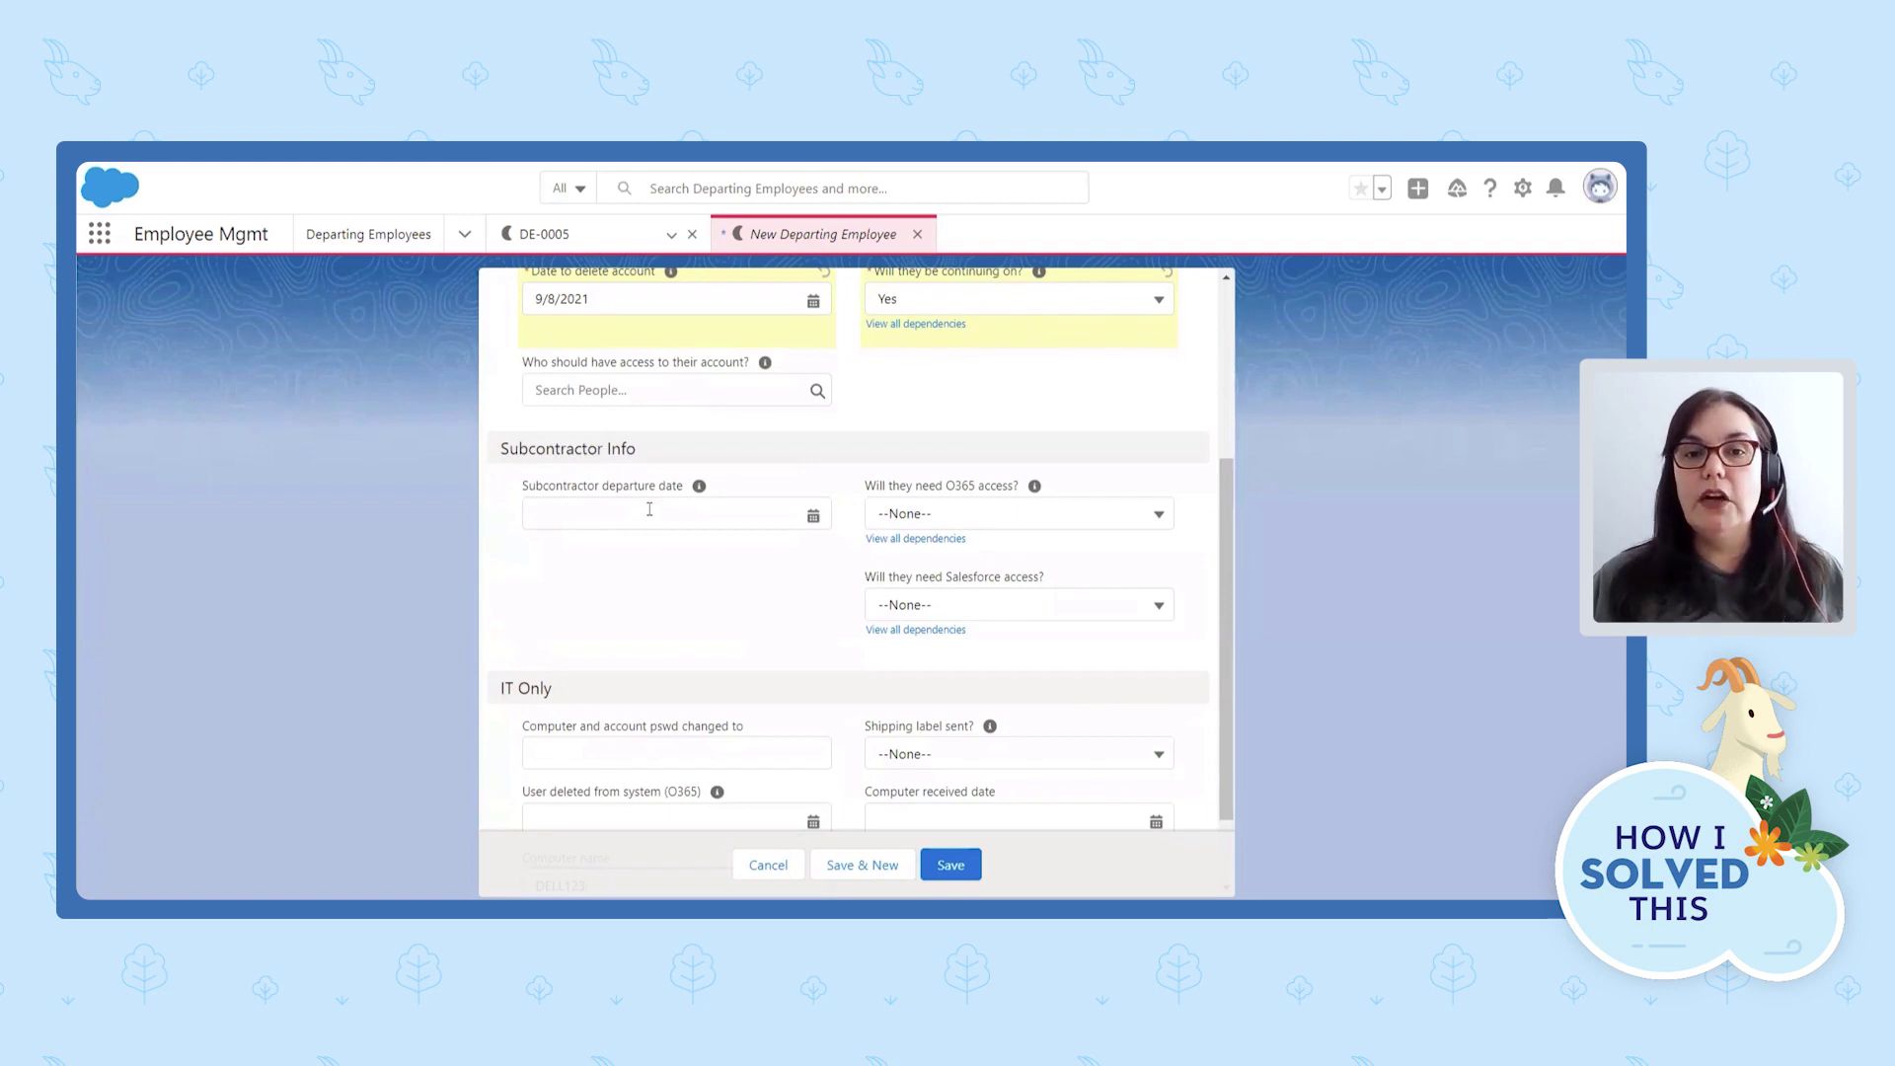
After the save error, set the subcontractor departure date to 8/27/2021.
{"action": "left_click", "coordinate": [968, 873]}
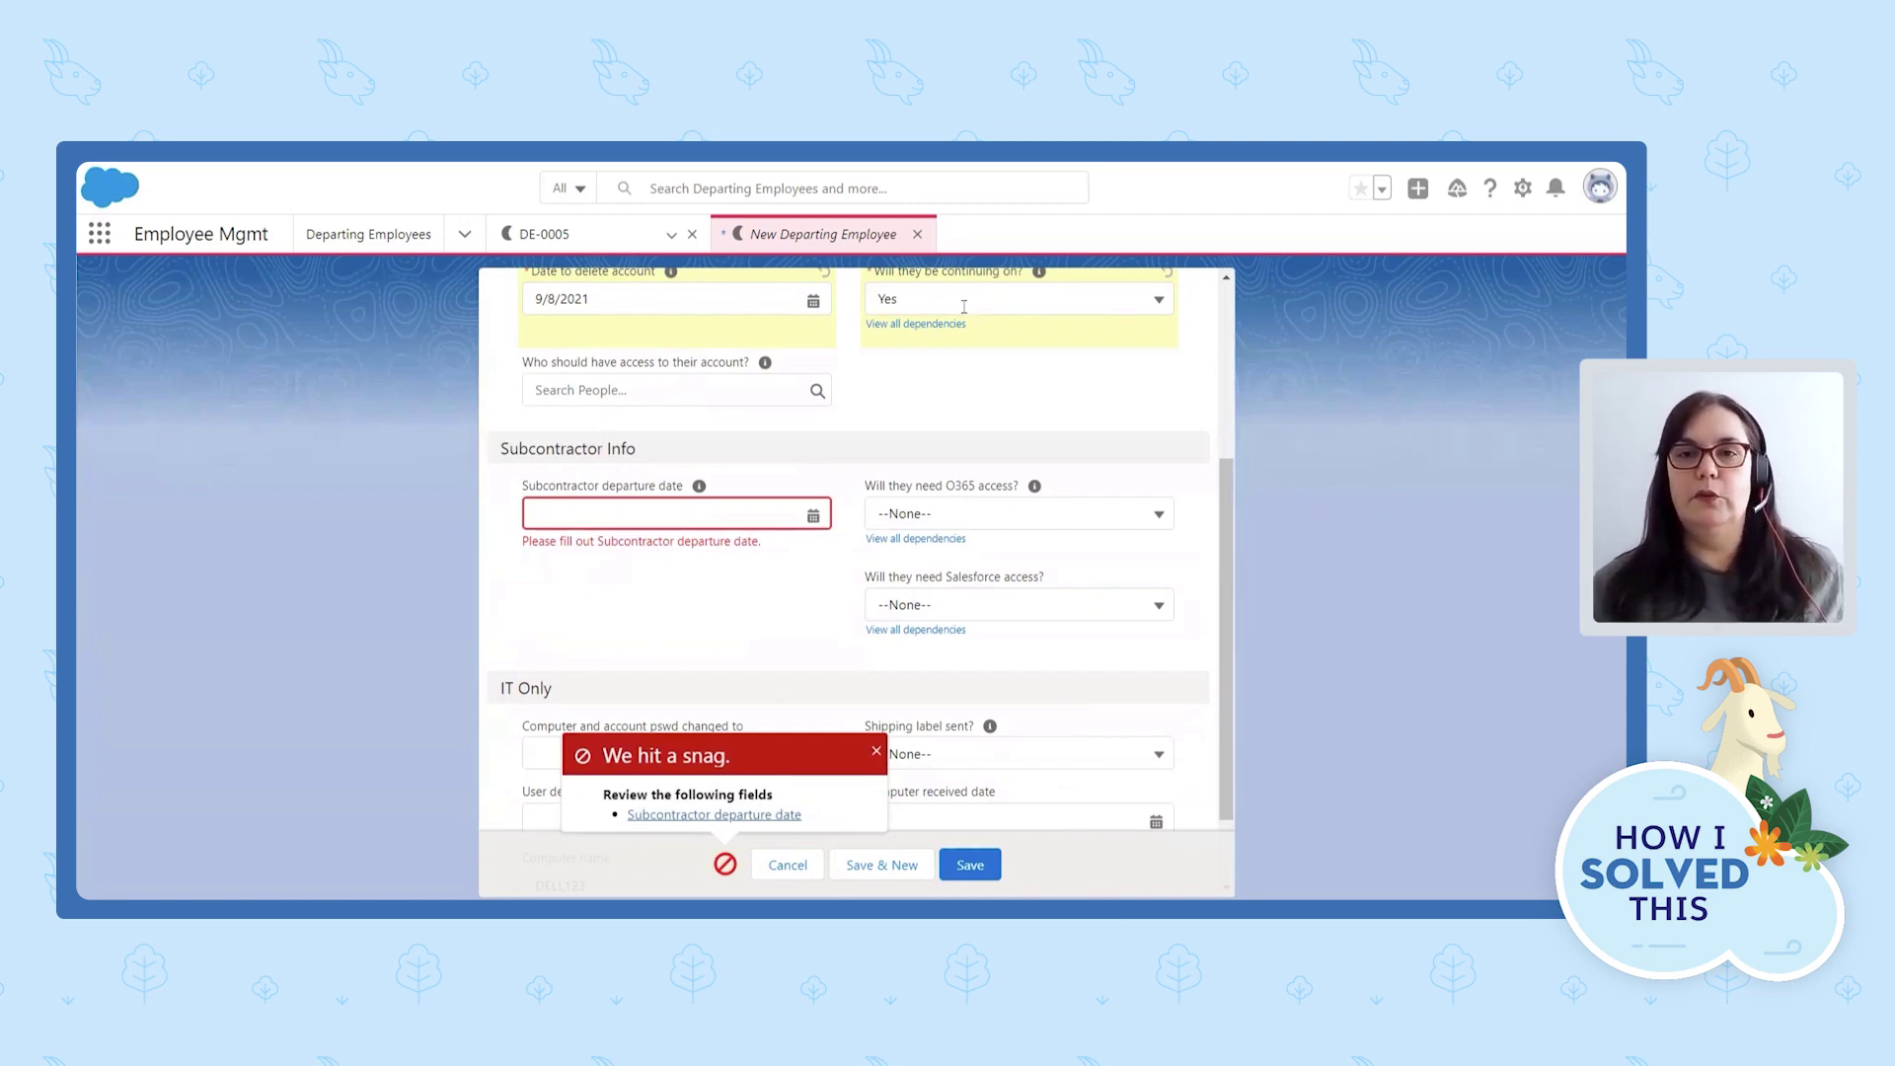
{"action": "left_click", "coordinate": [615, 512]}
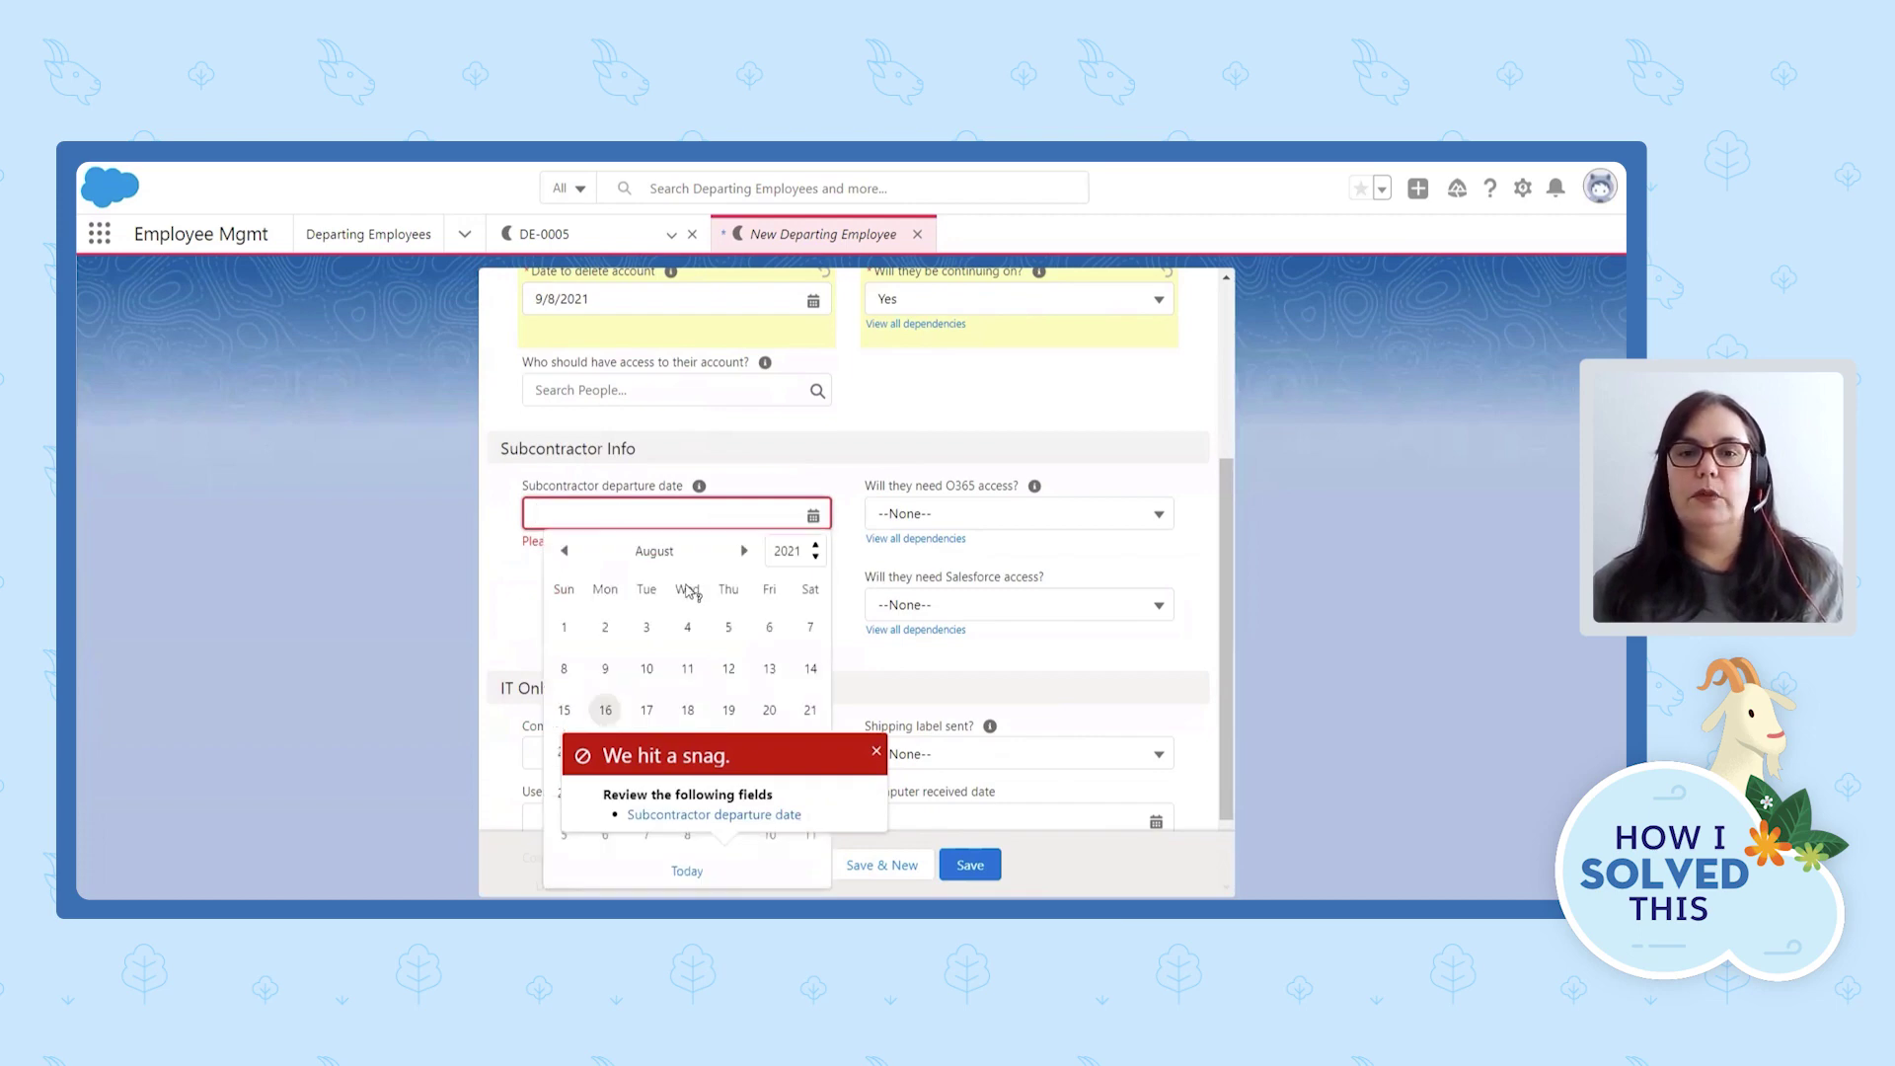
{"action": "left_click", "coordinate": [876, 754]}
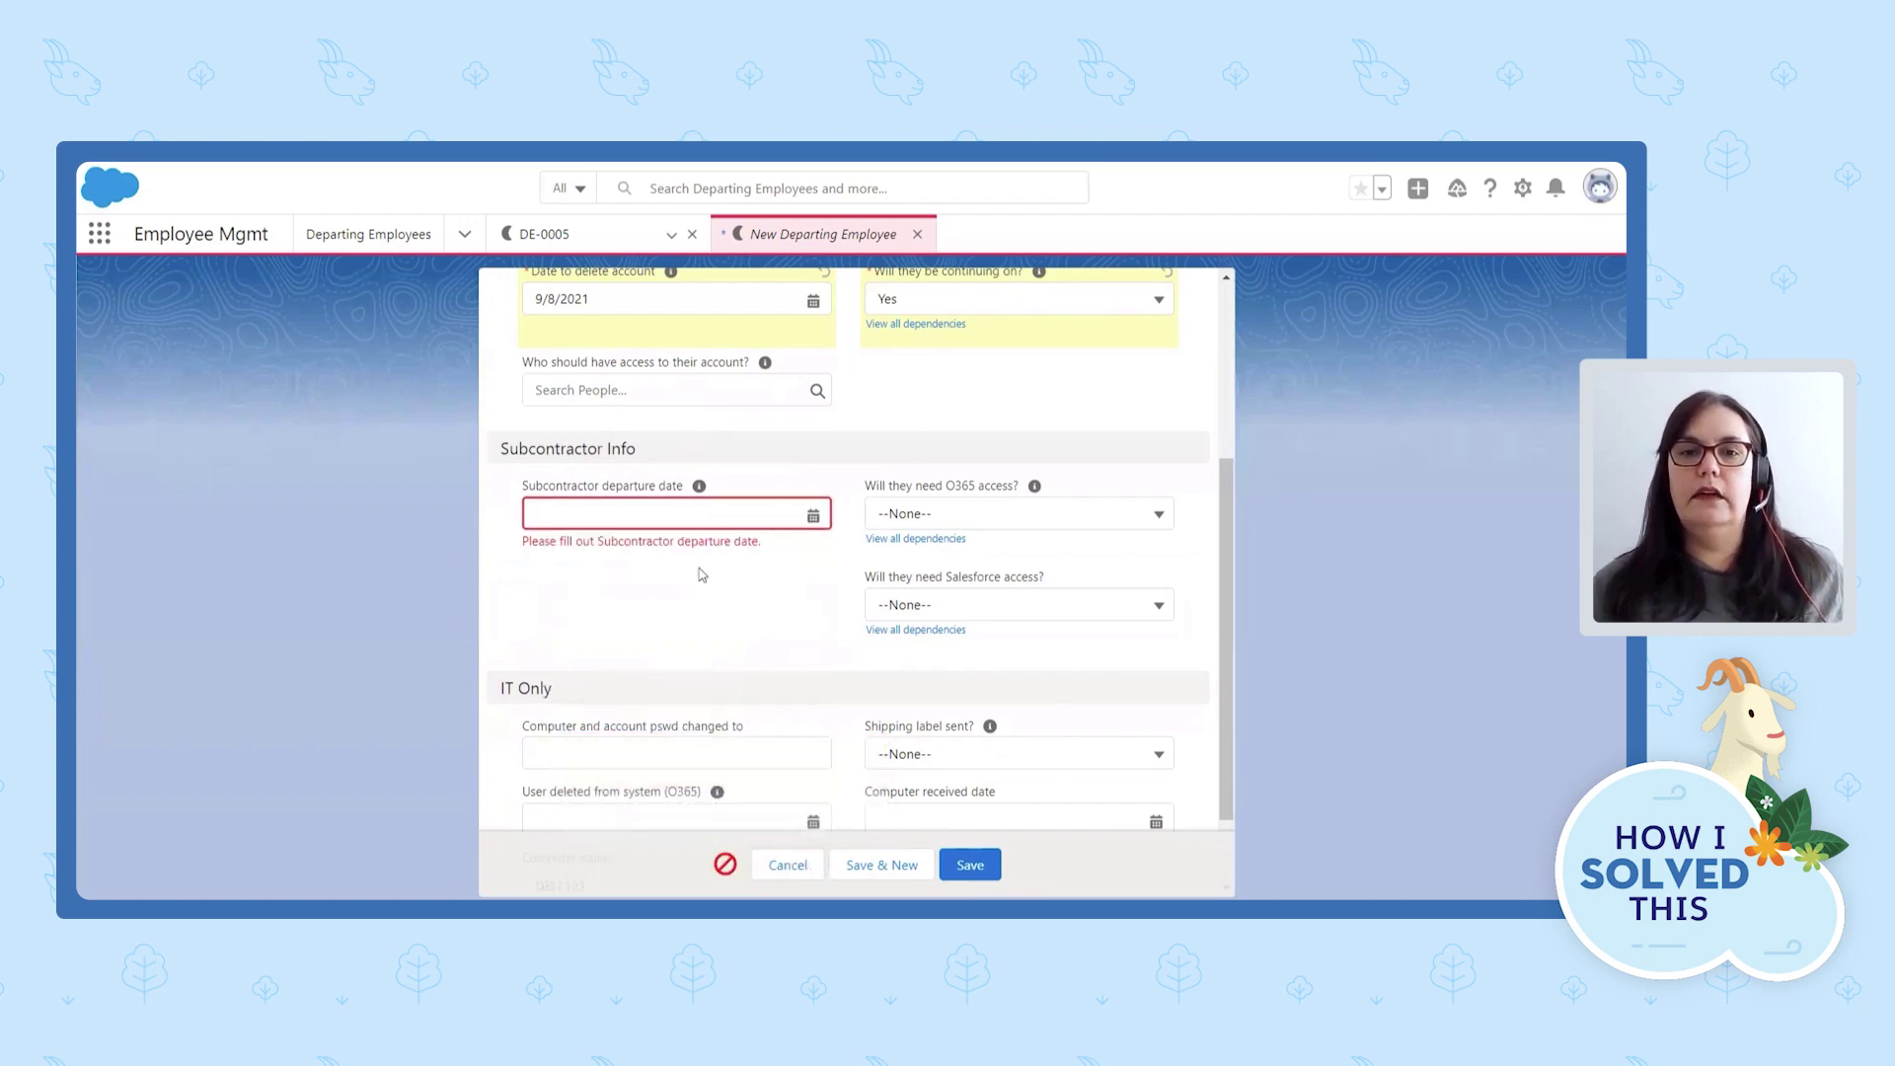
{"action": "left_click", "coordinate": [703, 513]}
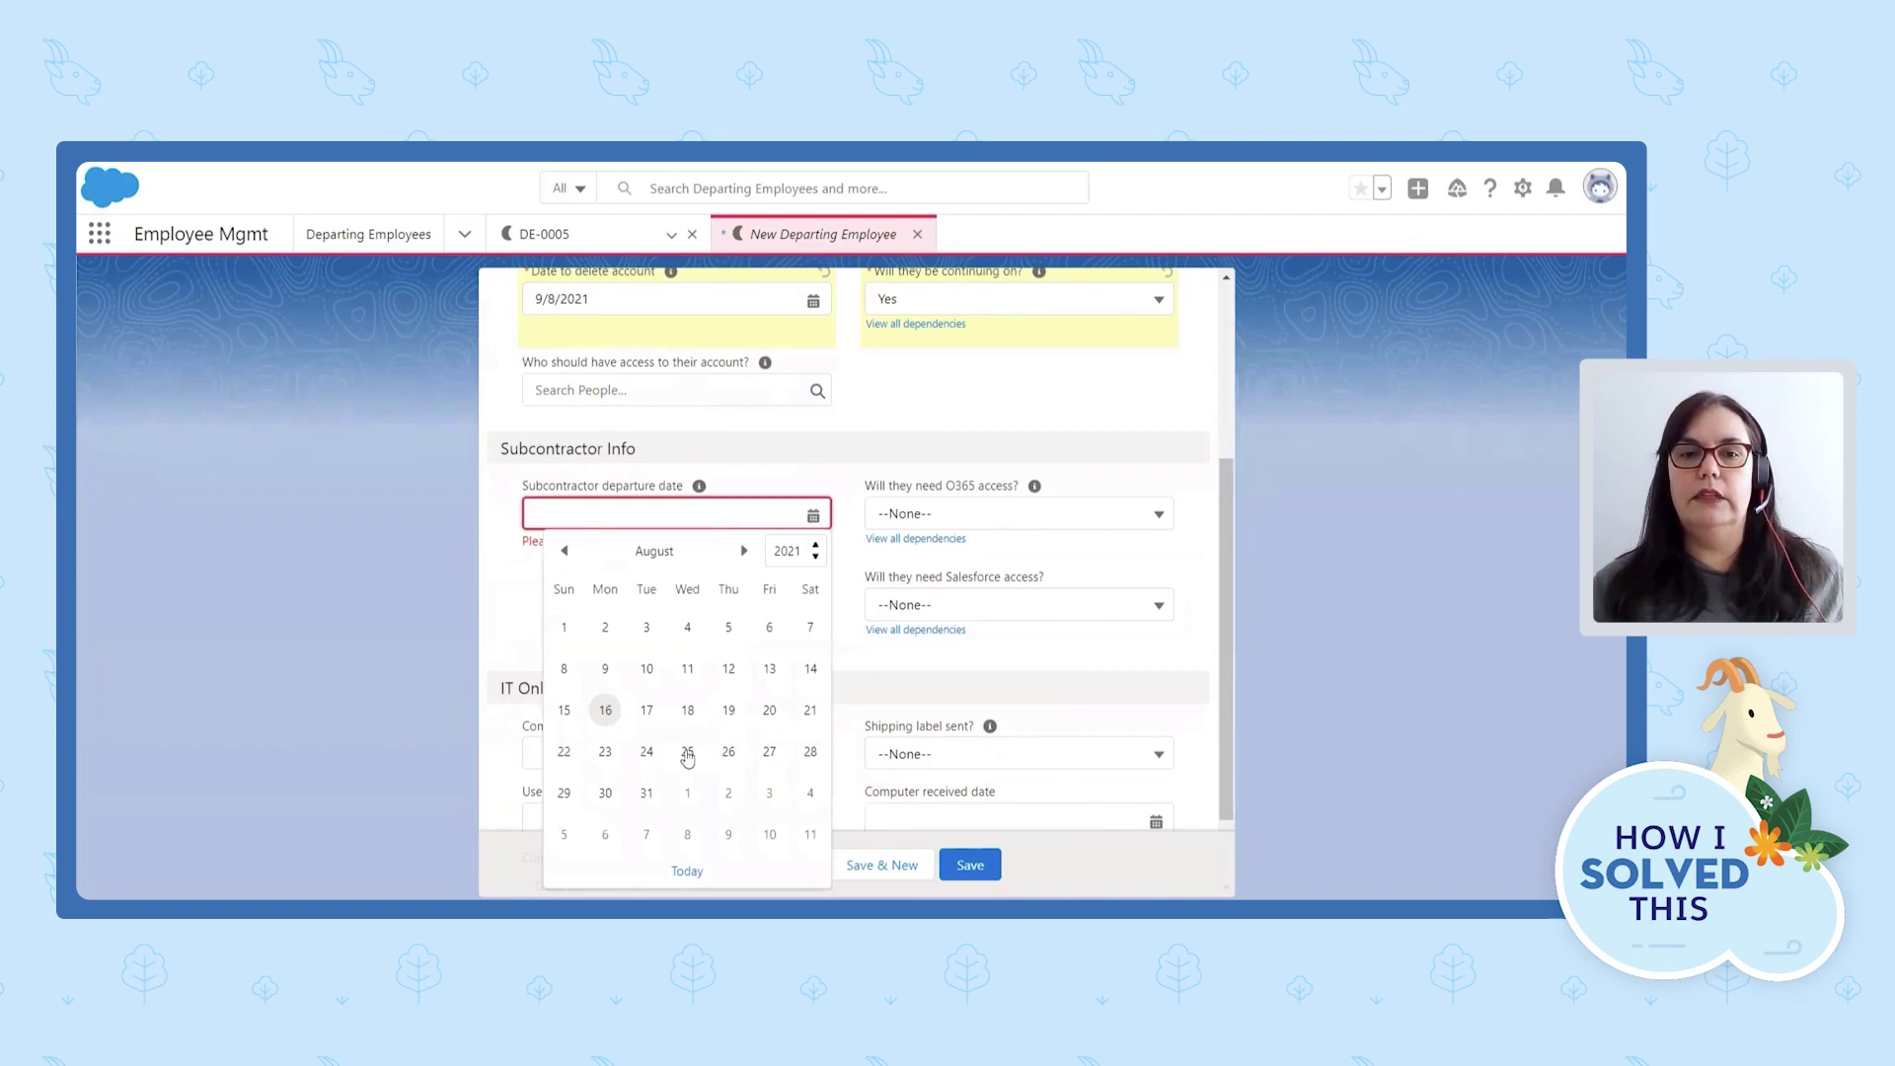
{"action": "left_click", "coordinate": [773, 753]}
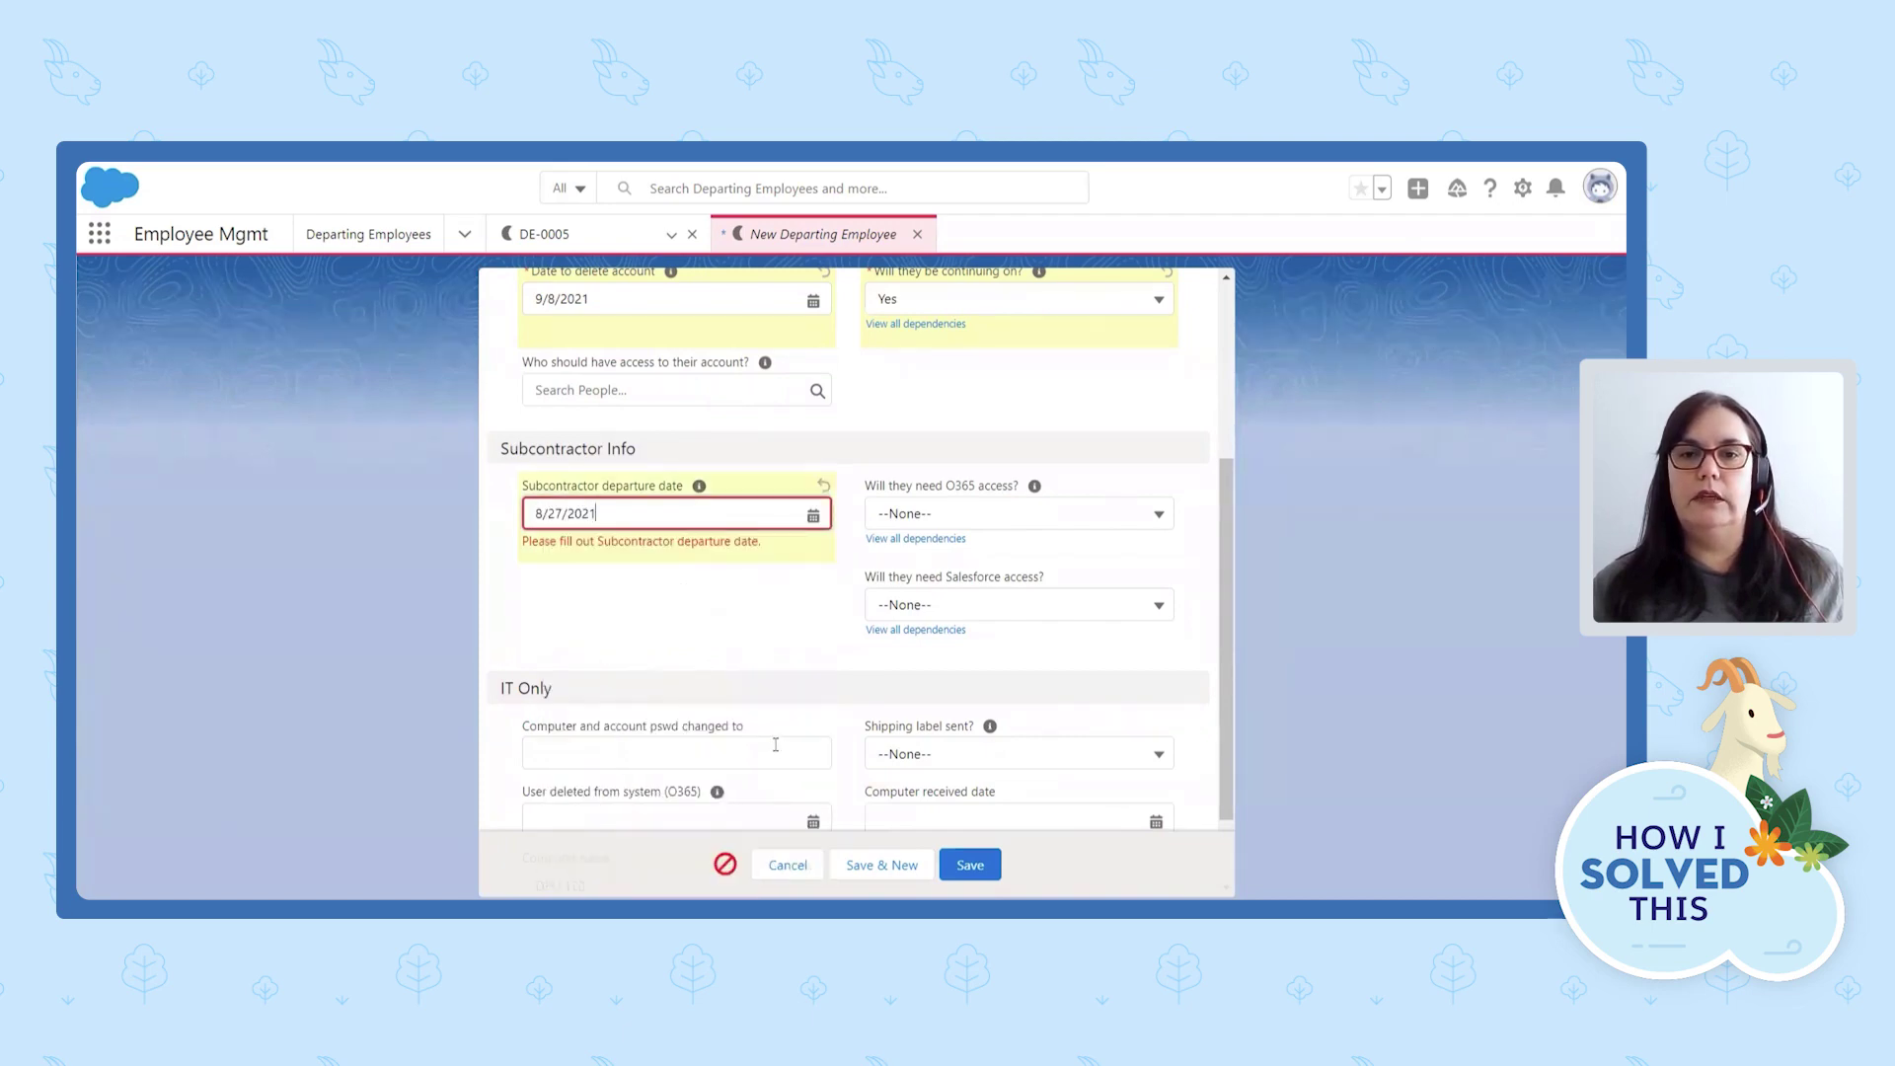
Set O365 access to Yes and Salesforce access to No, then save the record.
{"action": "left_click", "coordinate": [1001, 513]}
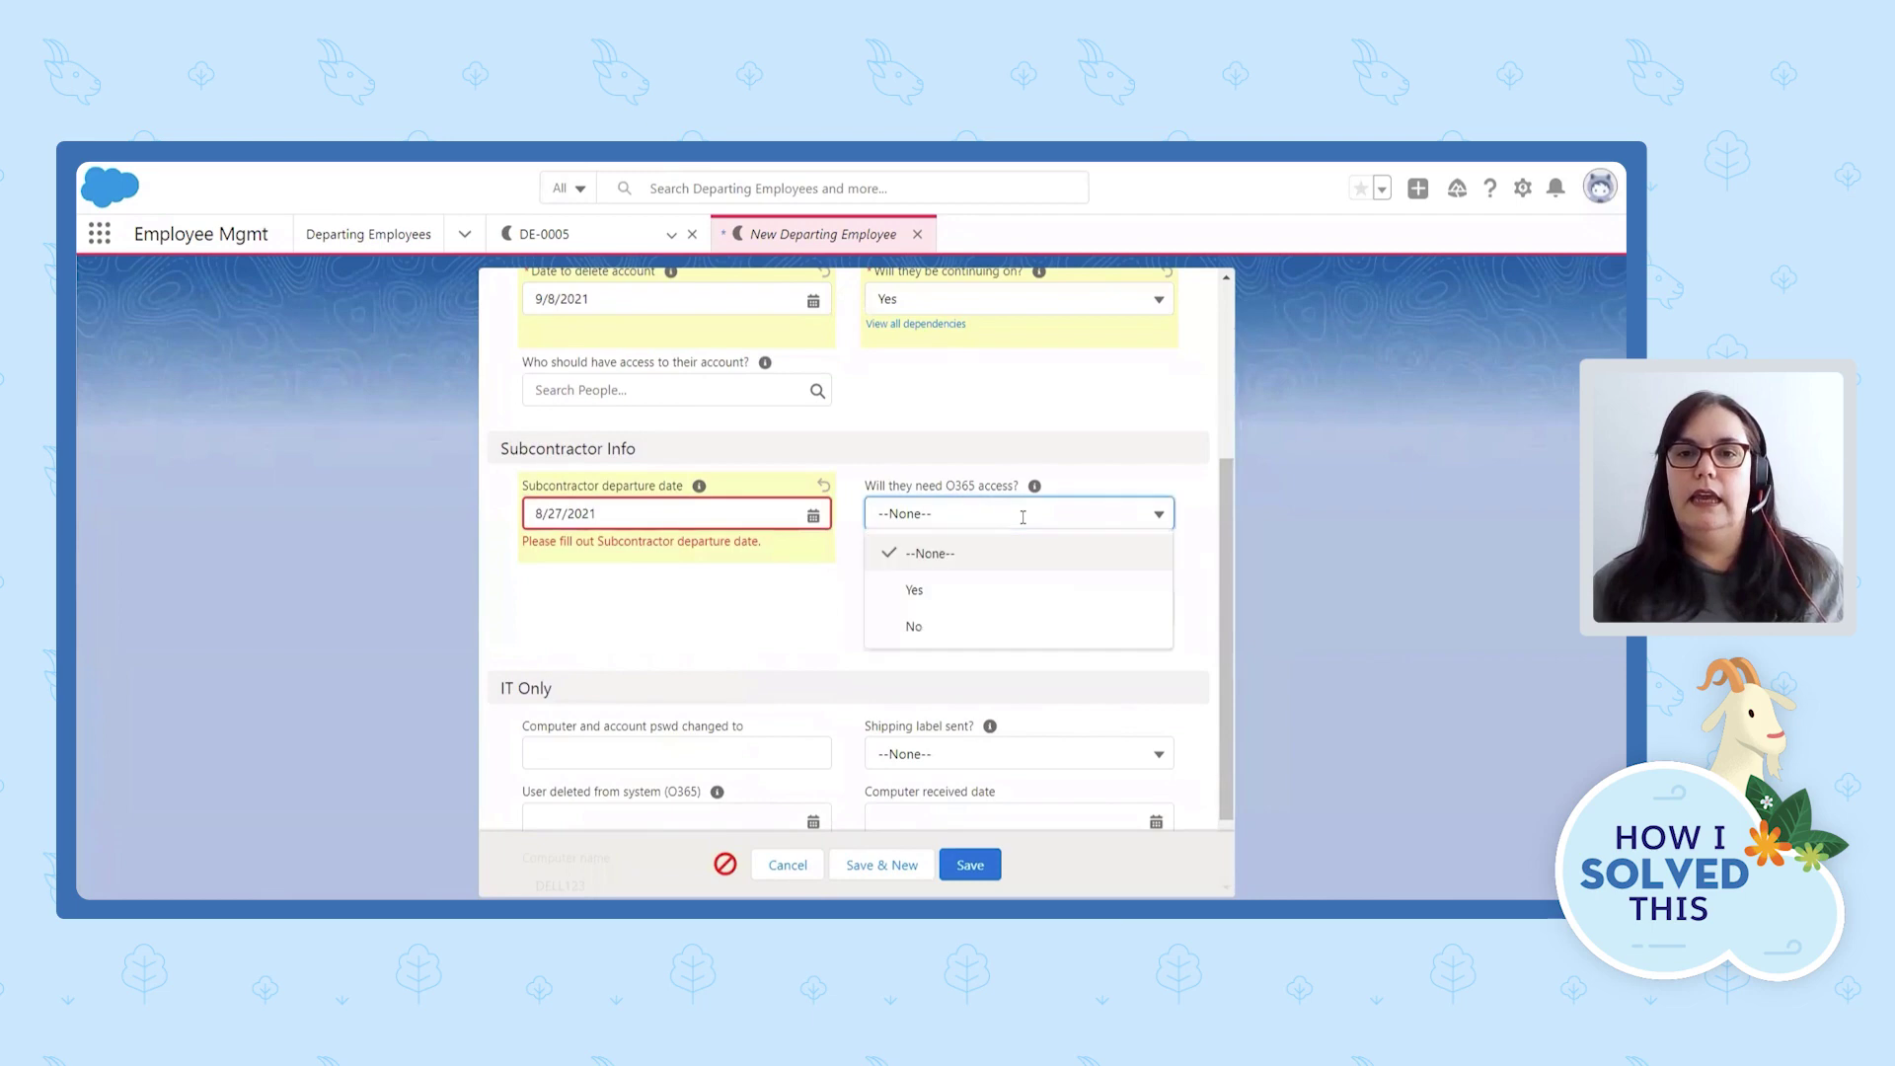
{"action": "left_click", "coordinate": [1004, 590]}
{"action": "left_click", "coordinate": [1024, 606]}
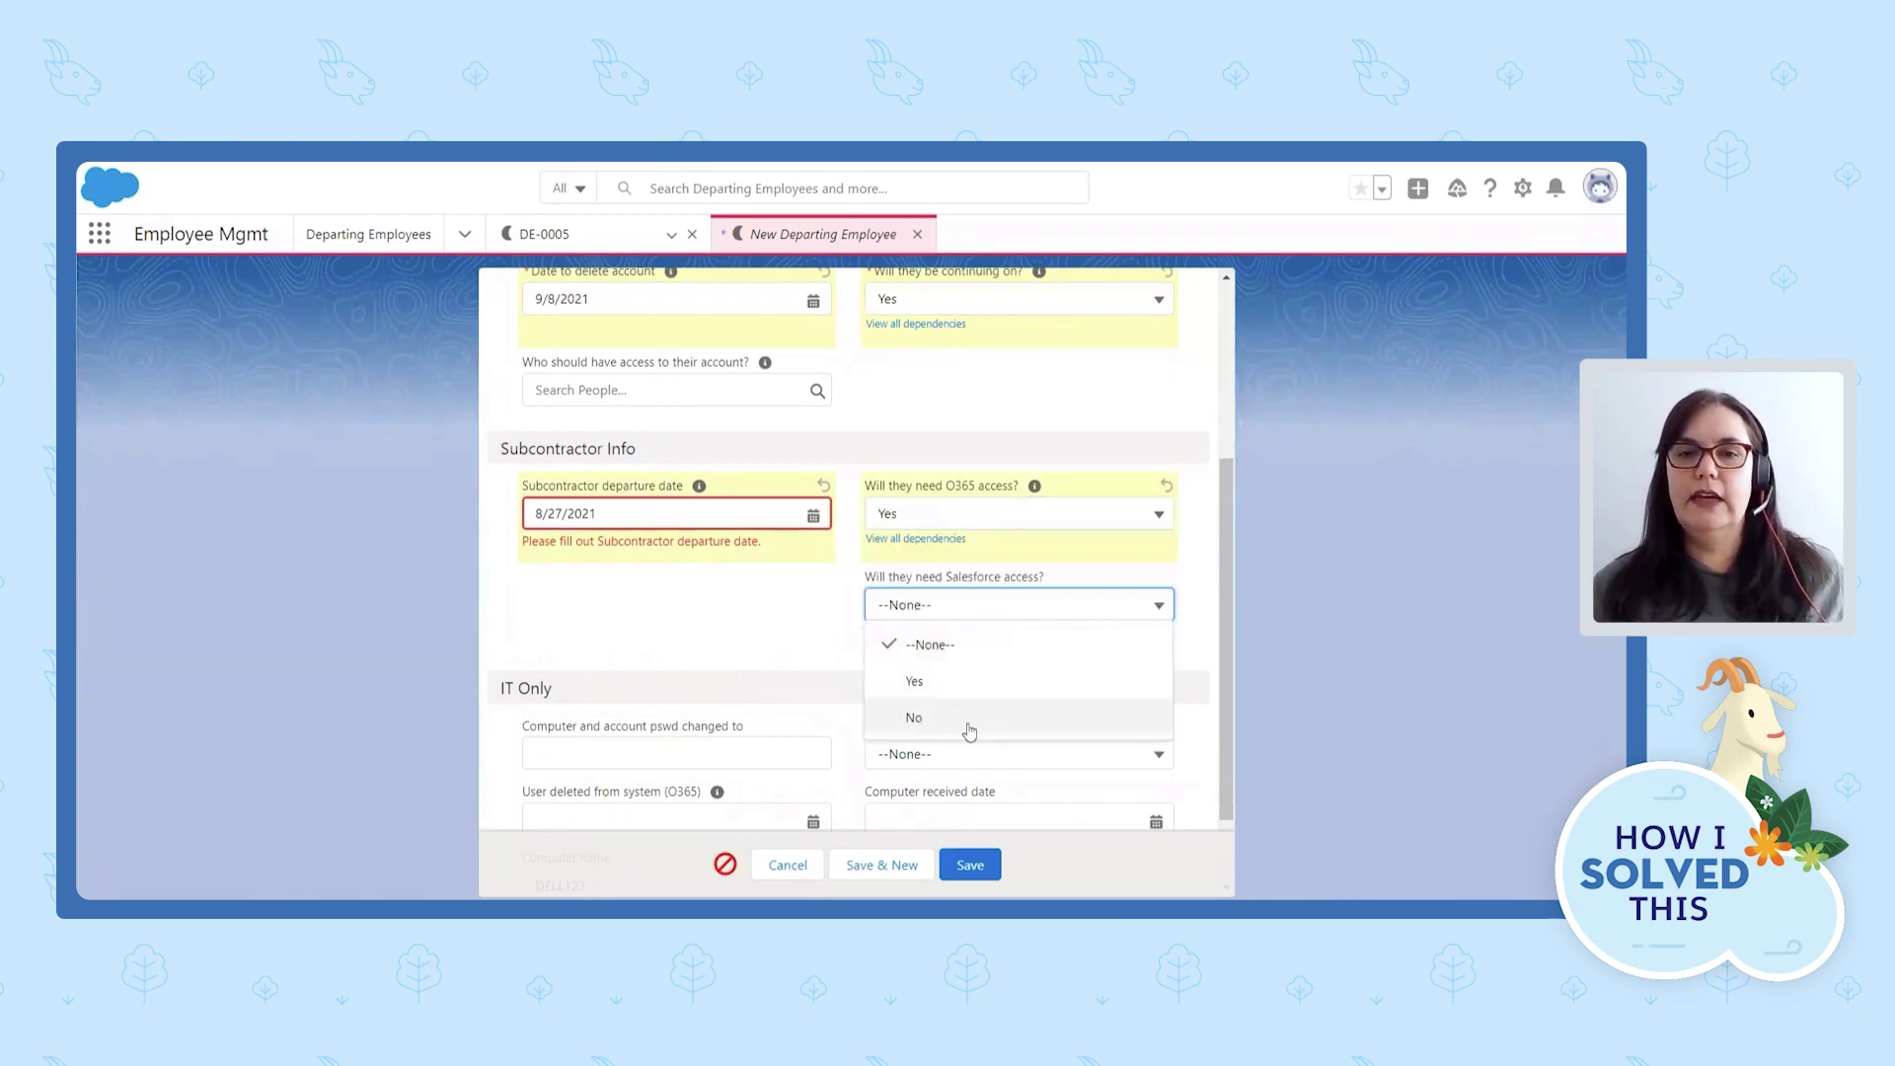
{"action": "left_click", "coordinate": [966, 727]}
{"action": "left_click", "coordinate": [970, 866]}
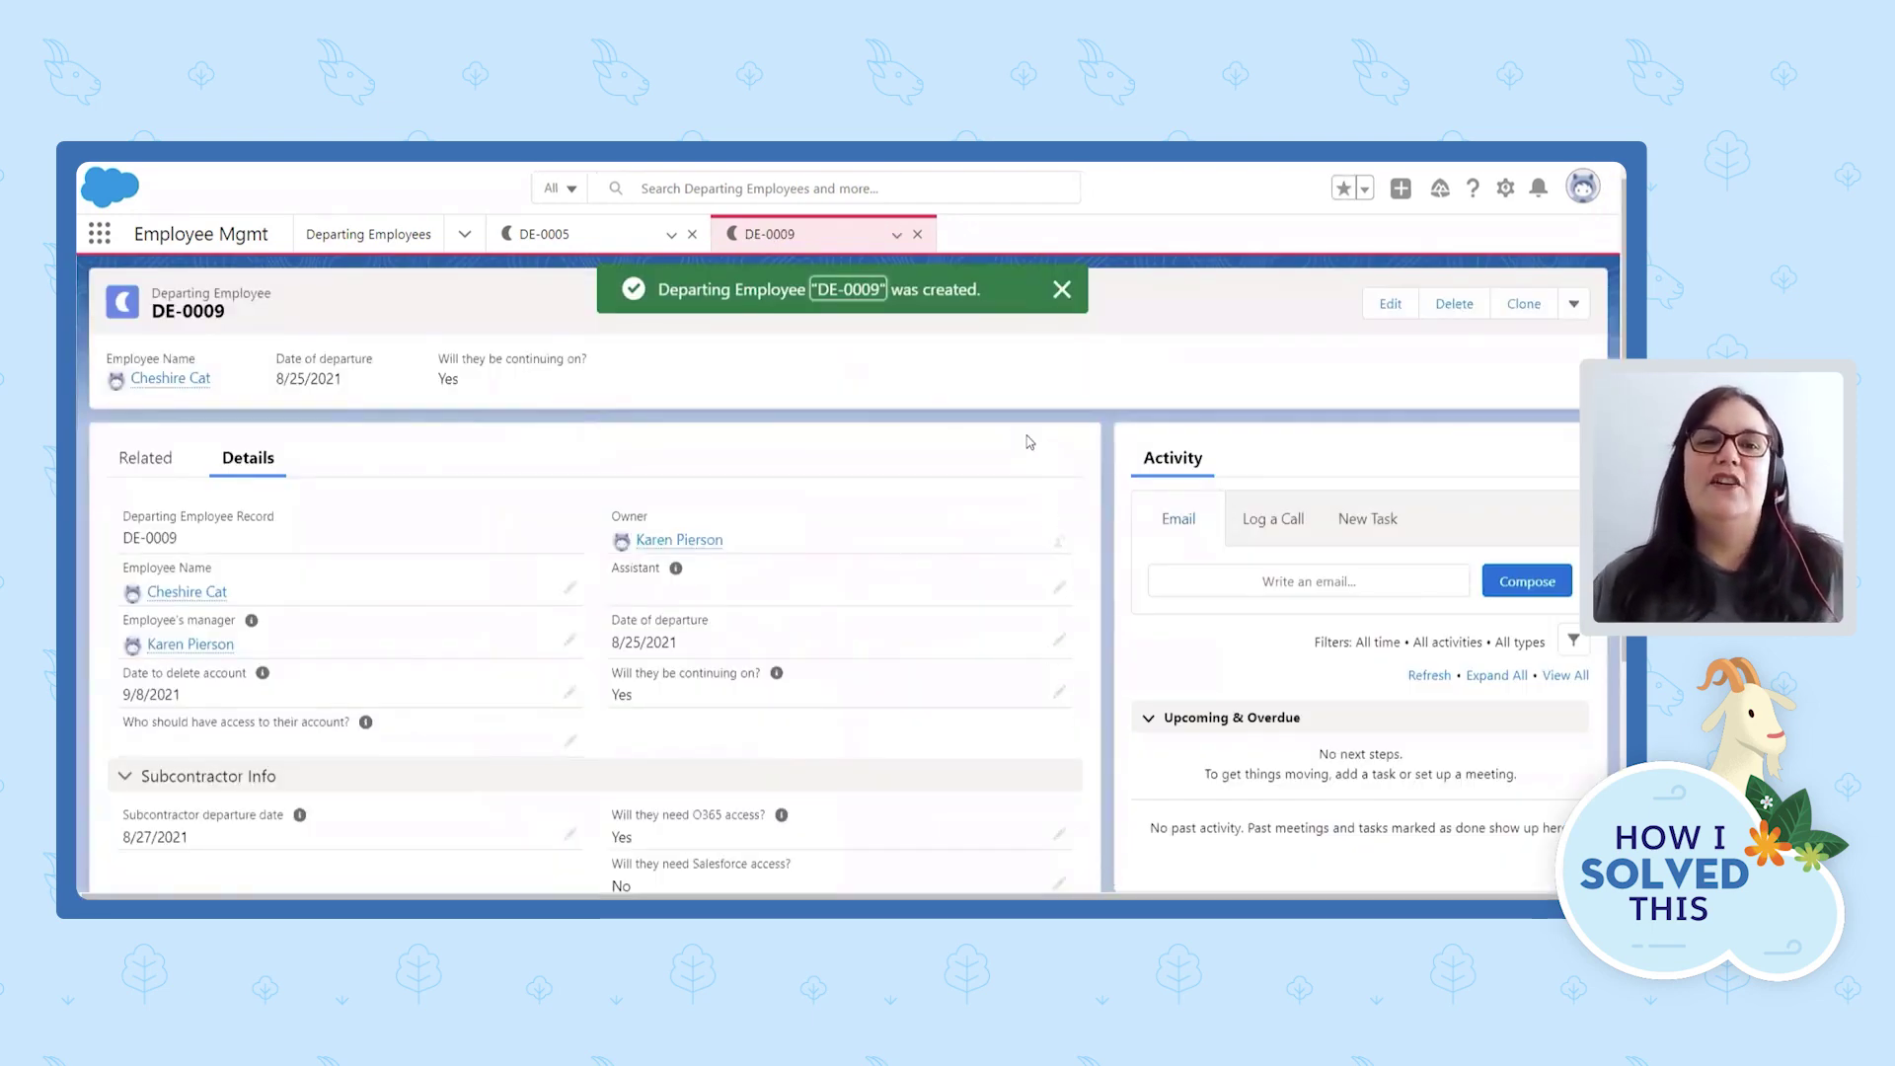
Start a new email from the Email tab of DE-0009's Activity panel.
{"action": "scroll", "coordinate": [1062, 439], "scroll_direction": "down", "scroll_amount": 1}
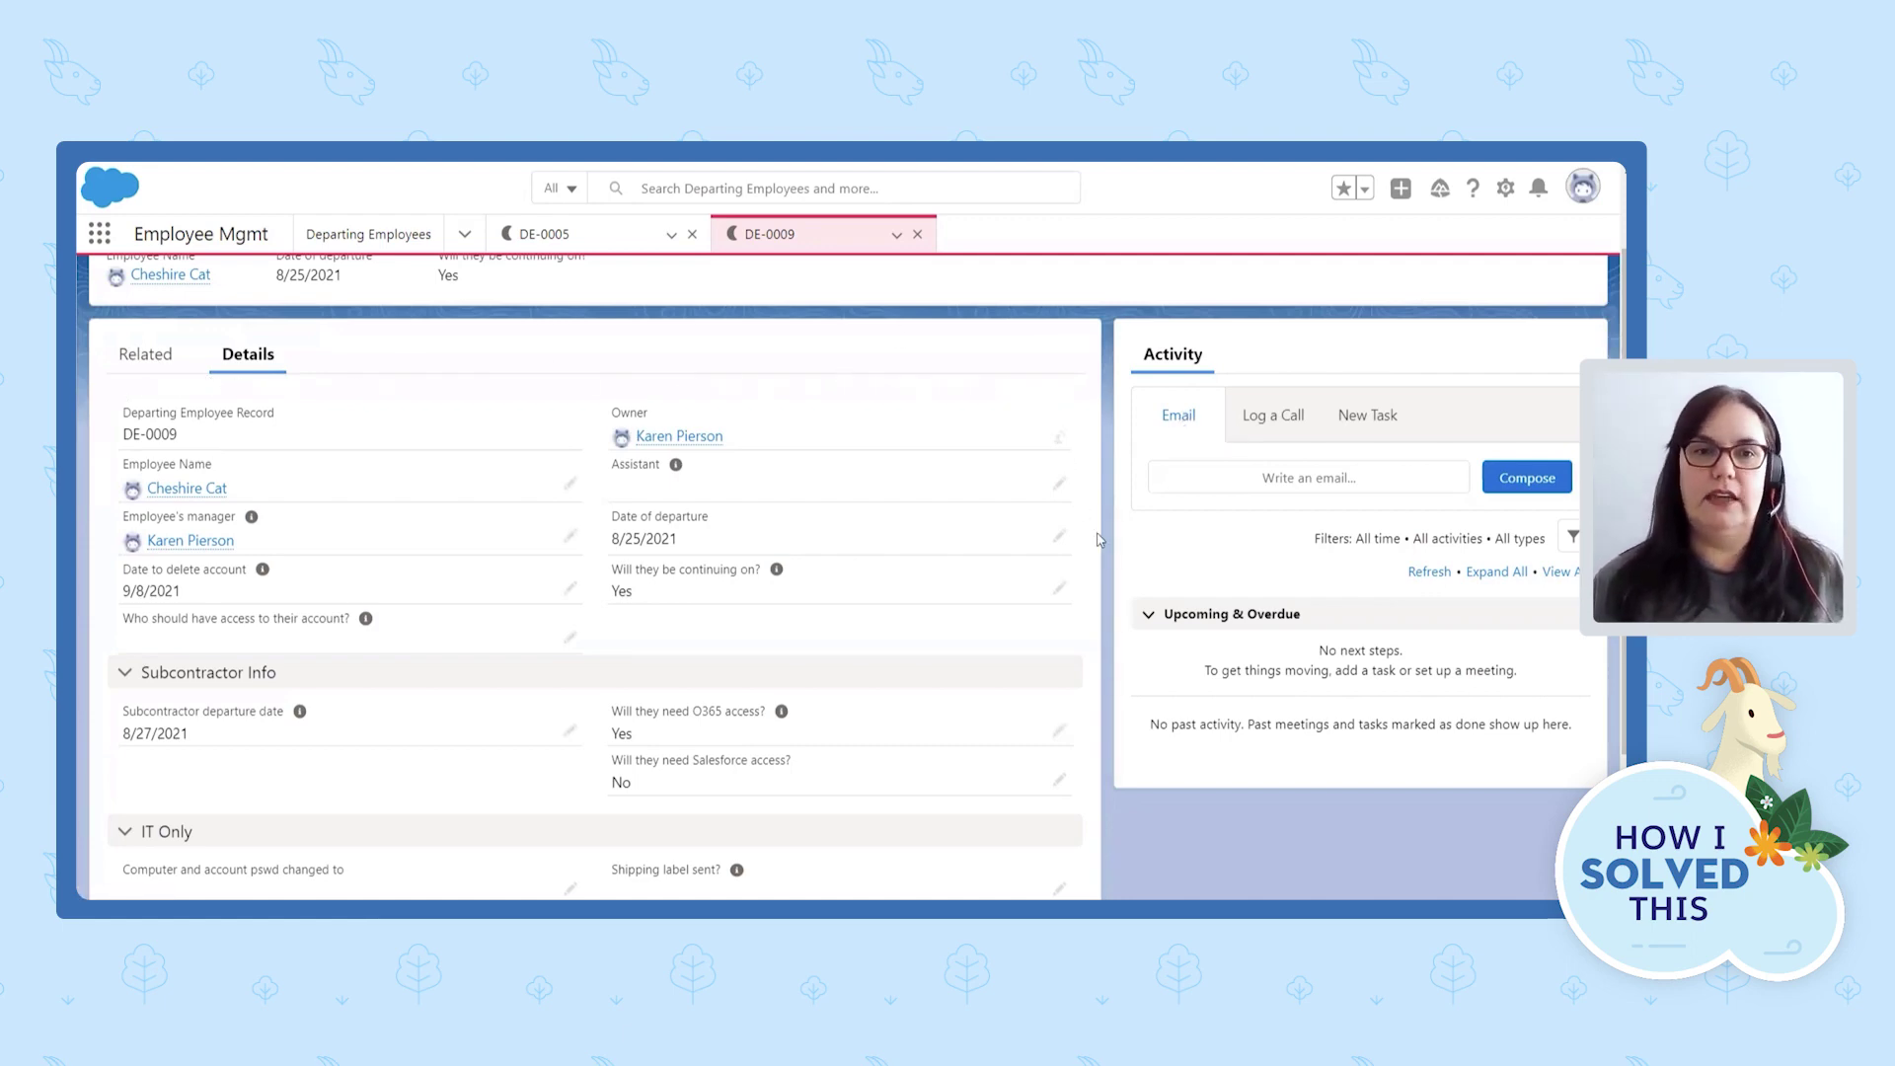
{"action": "left_click", "coordinate": [1262, 489]}
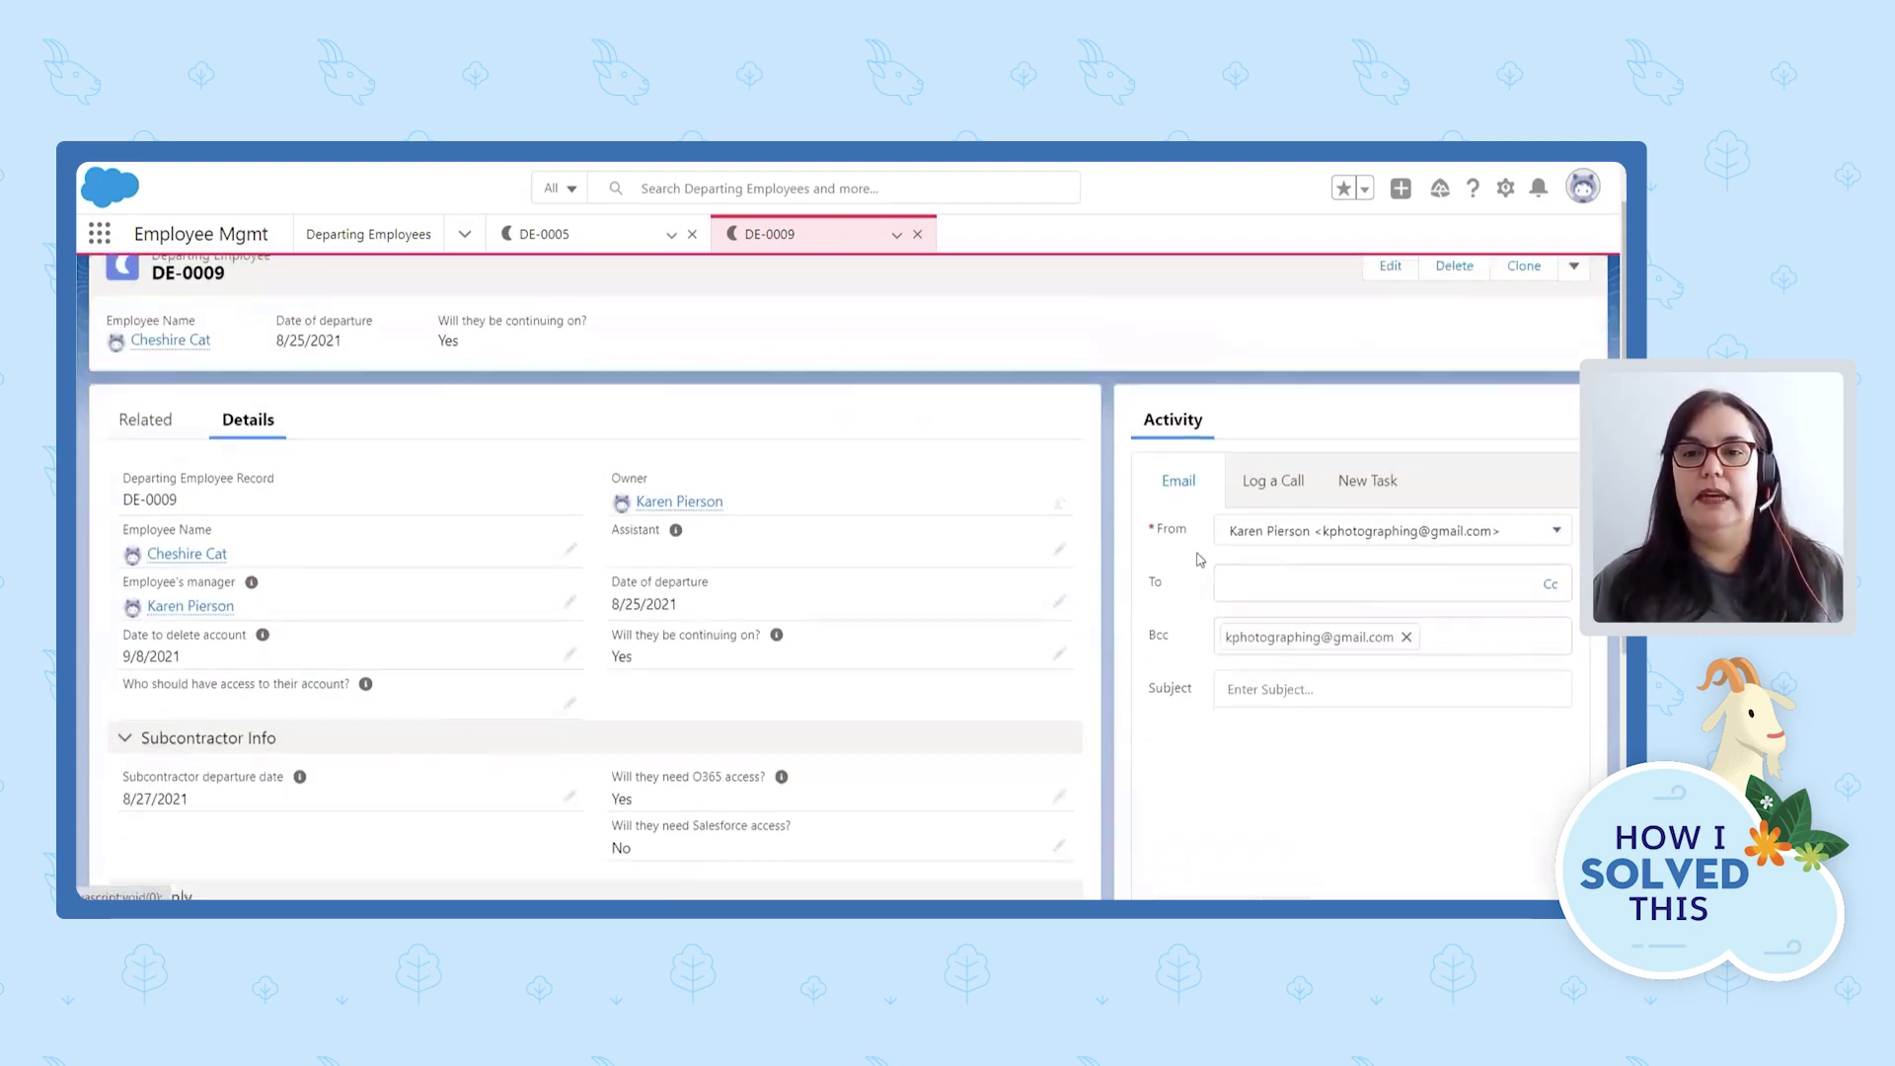
Remove the Bcc address and enter the recipient's e-mail address in the To field.
{"action": "left_click", "coordinate": [1260, 420]}
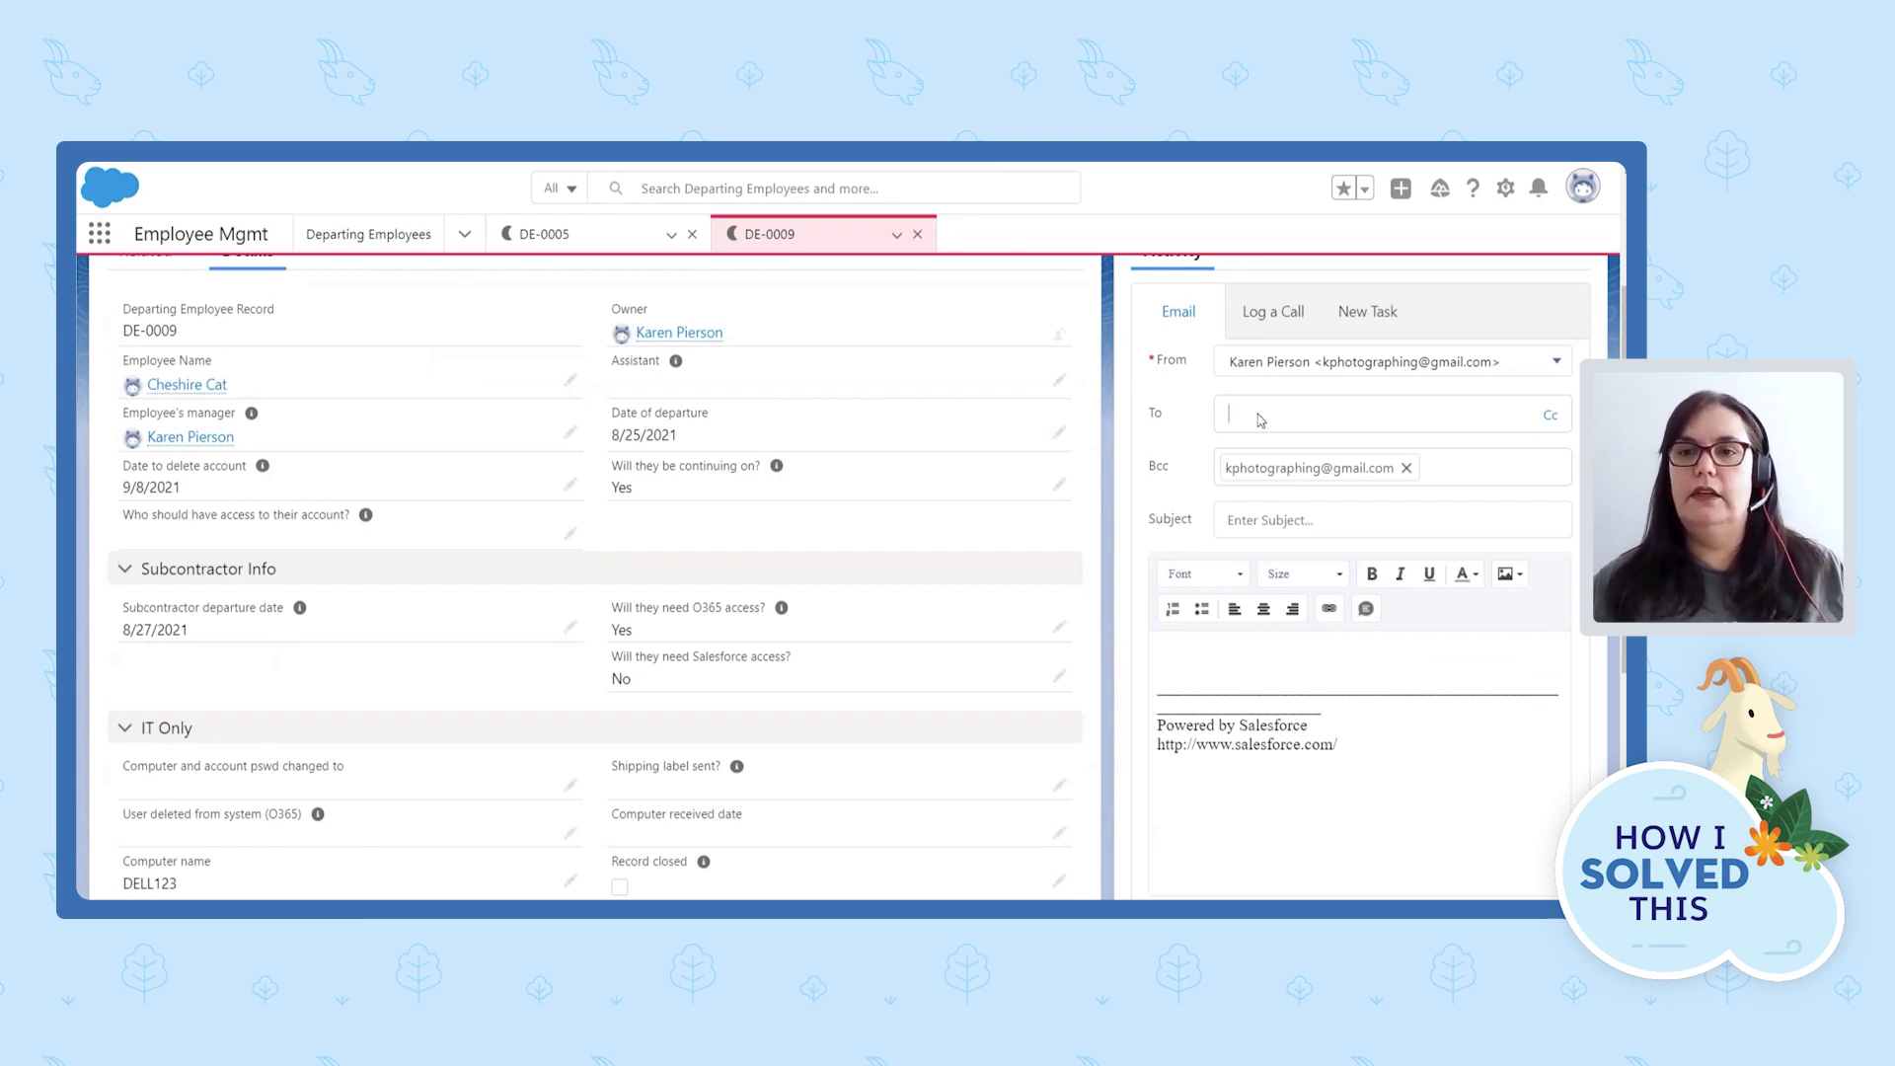
{"action": "left_click", "coordinate": [1407, 468]}
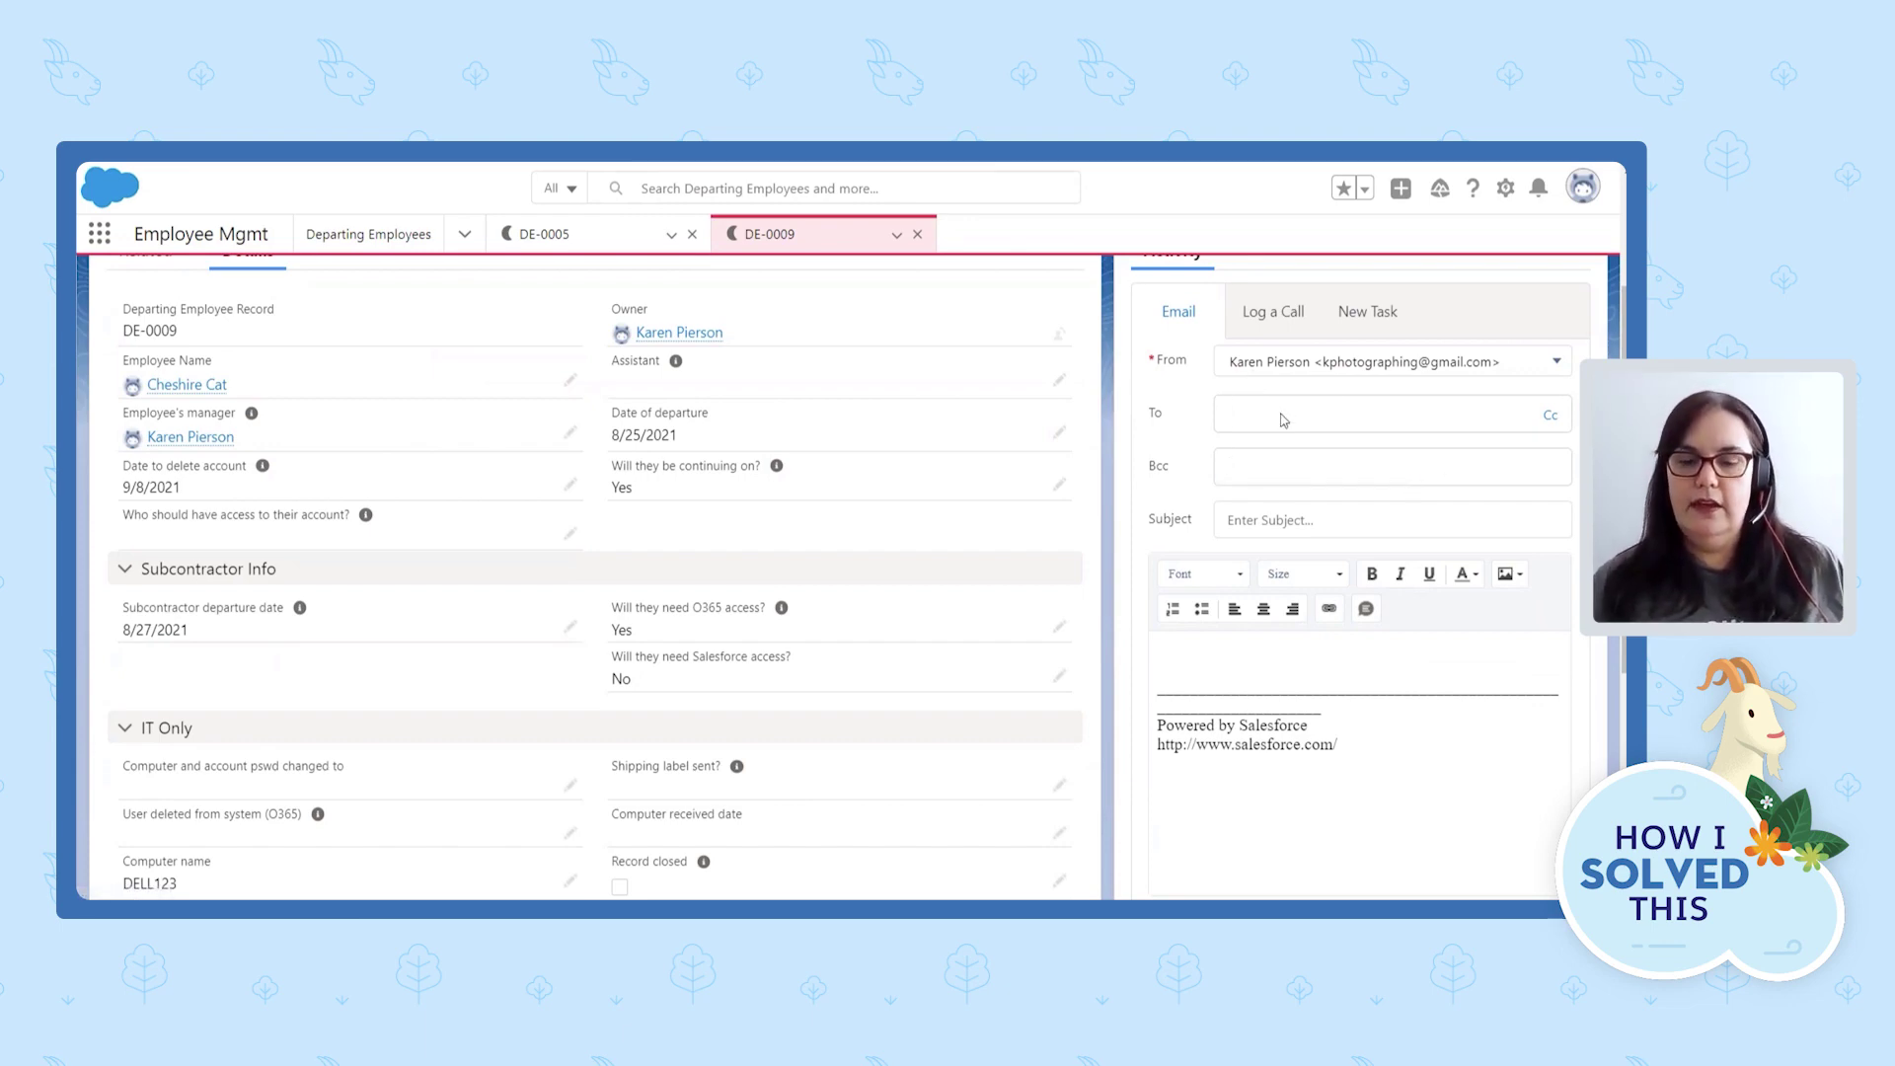
{"action": "left_click", "coordinate": [1283, 419]}
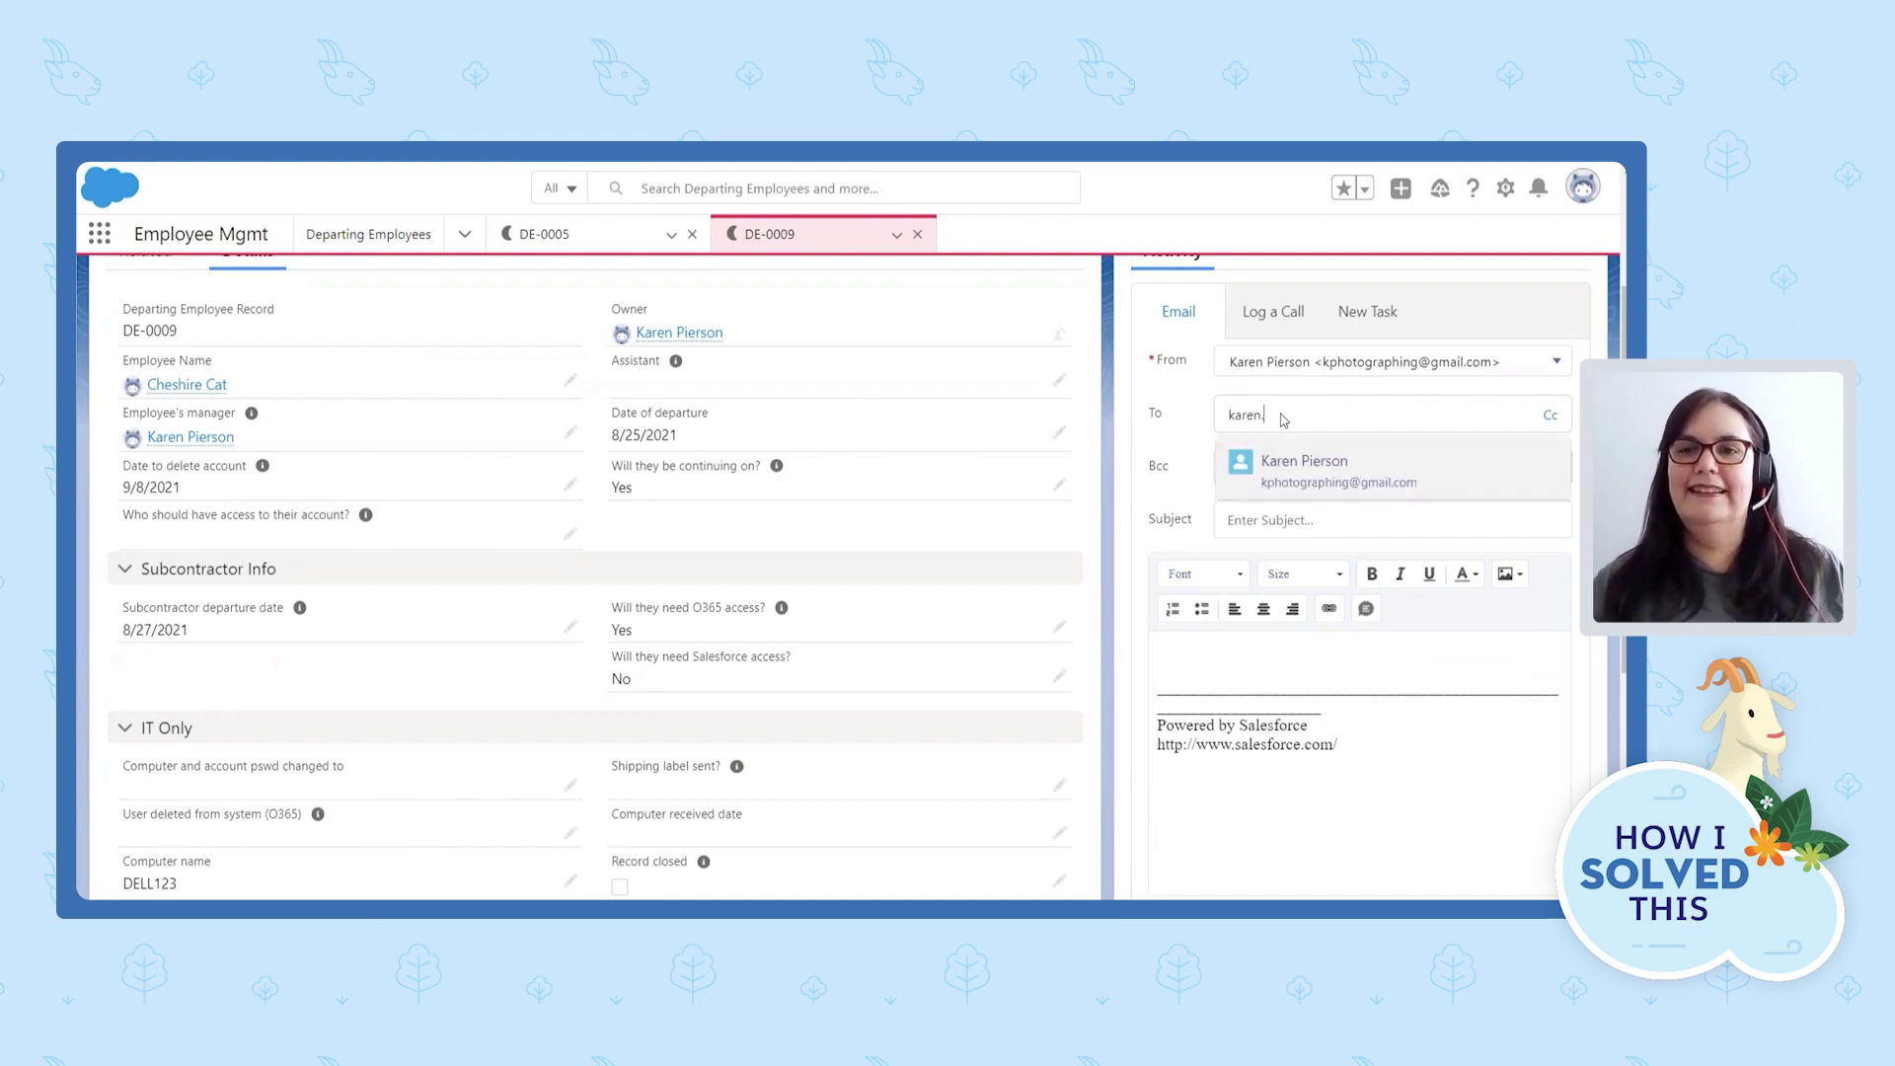
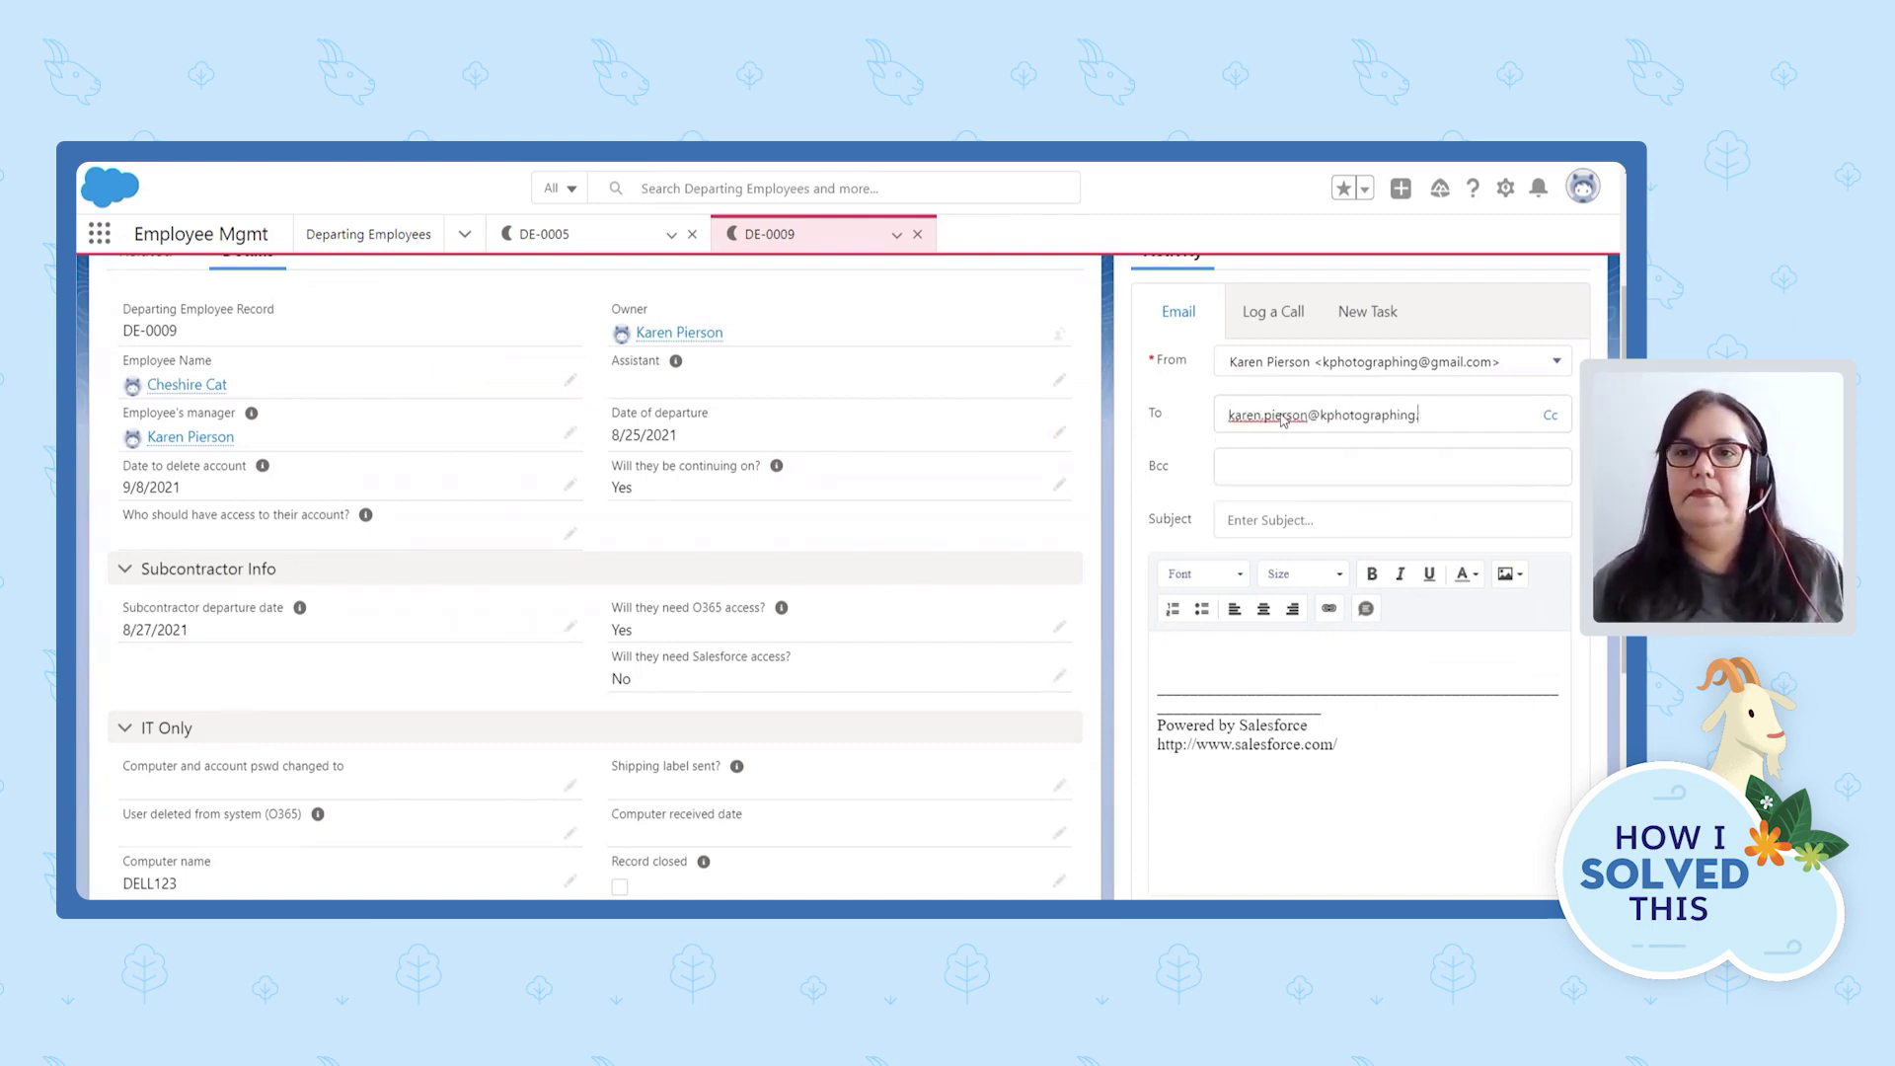
{"action": "left_click", "coordinate": [1303, 521]}
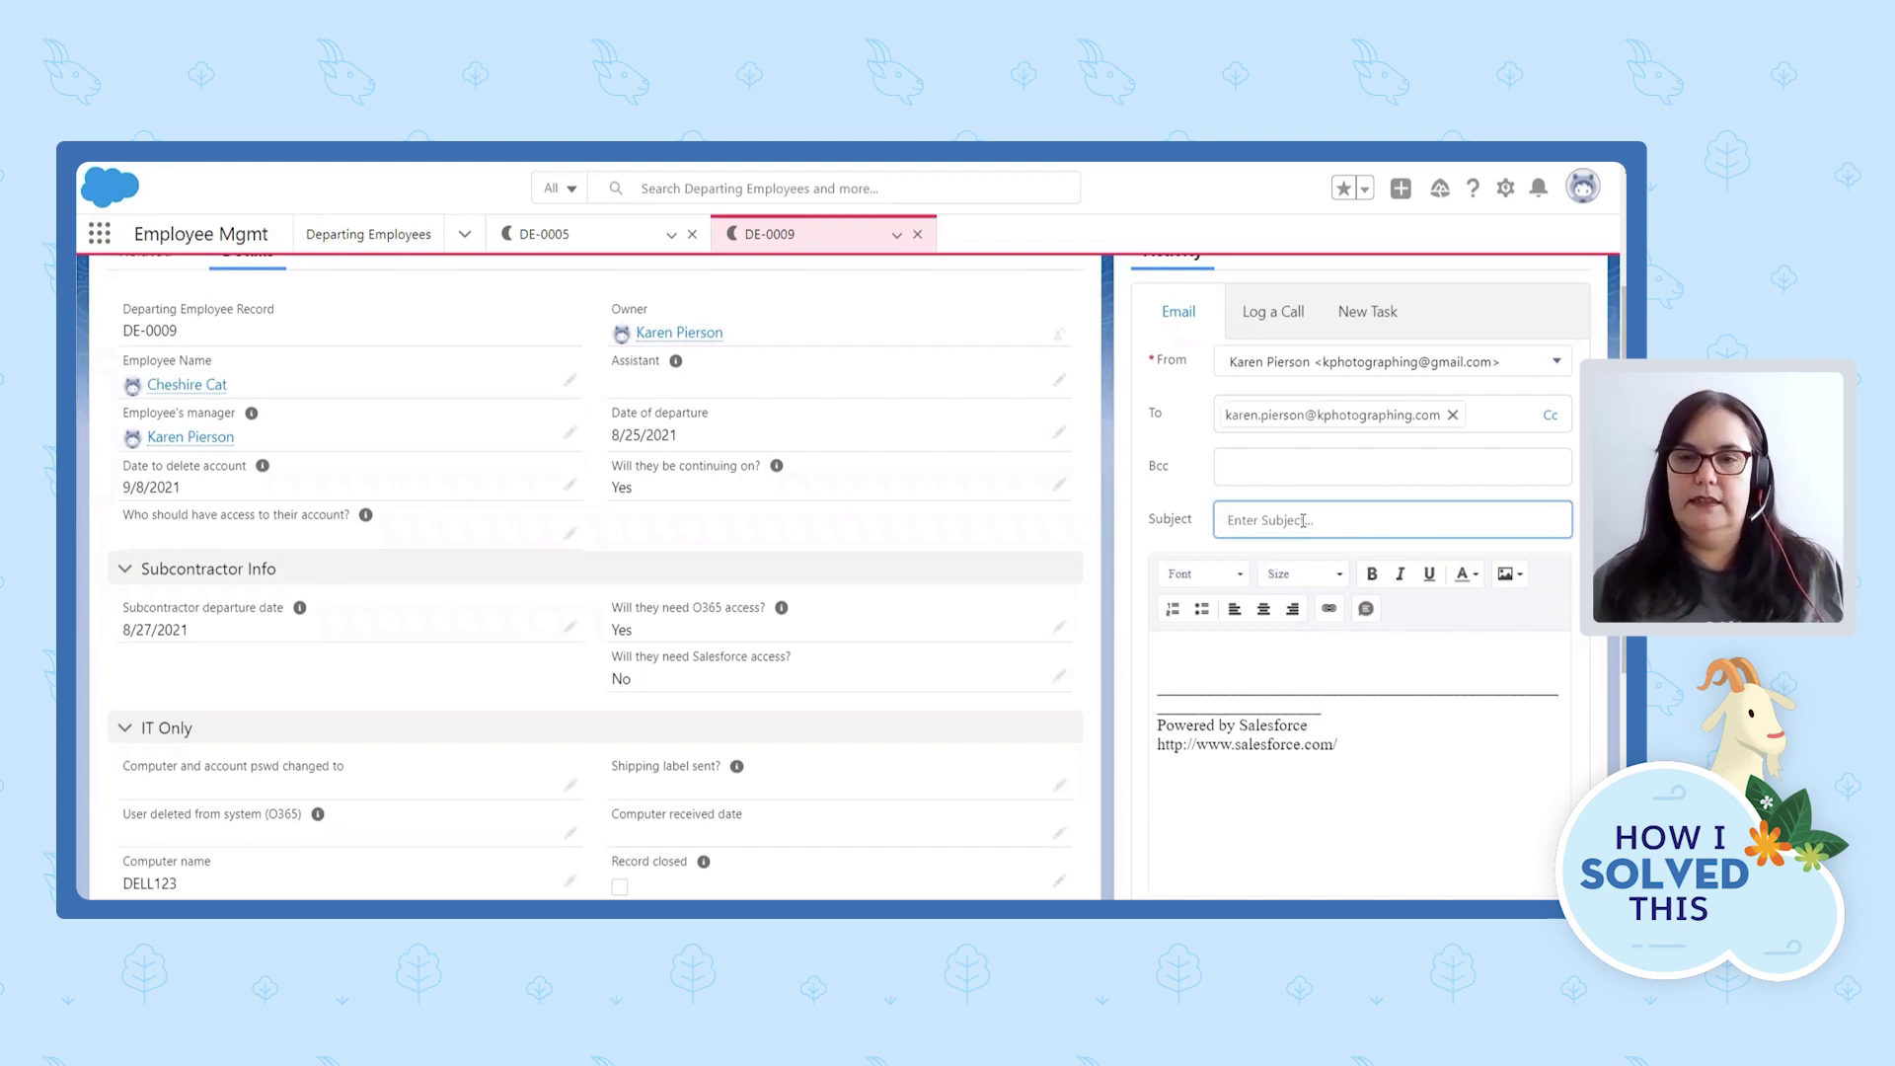
Enter the subject 'Please fill out record' and delete the default signature.
{"action": "type", "text": "Please fill out record"}
{"action": "scroll", "coordinate": [1295, 672], "scroll_direction": "down", "scroll_amount": 2}
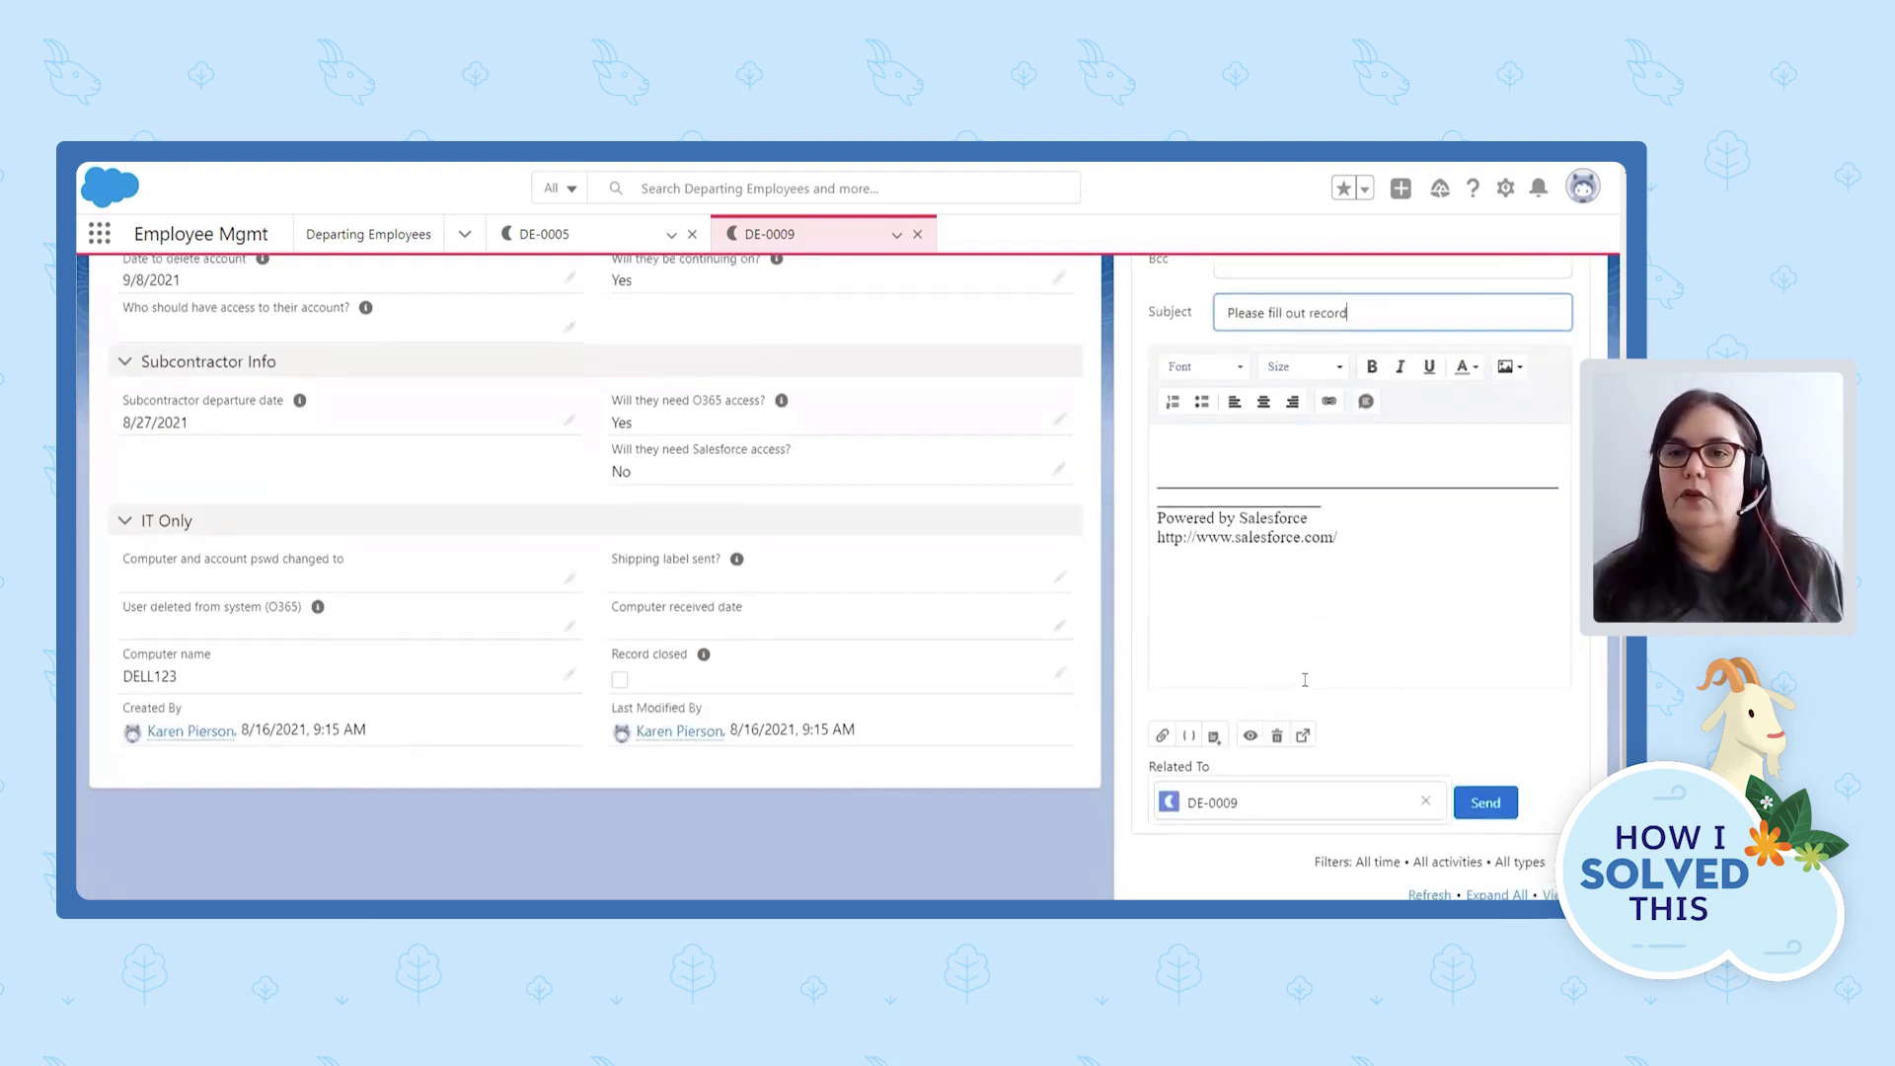
{"action": "left_click_drag", "start_coordinate": [1339, 539], "coordinate": [1135, 495]}
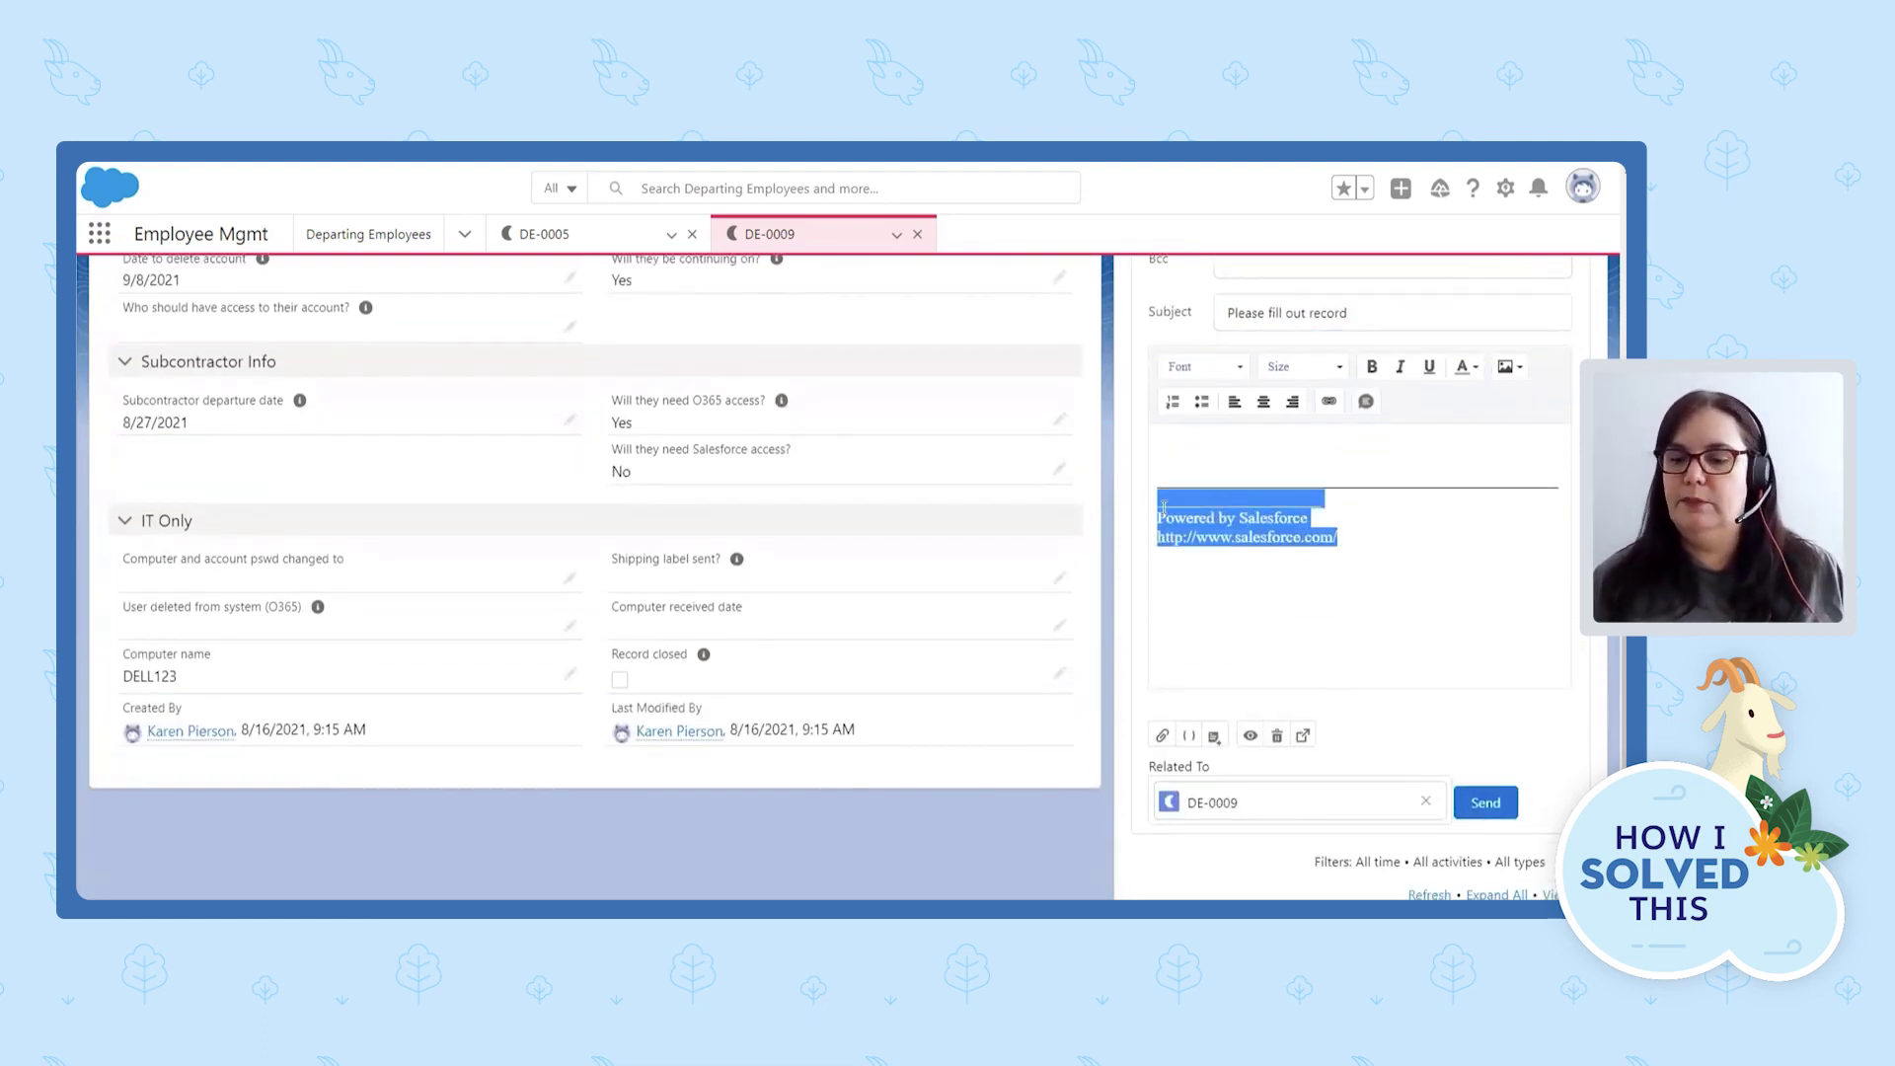
{"action": "key", "text": "BackSpace"}
{"action": "key", "text": "BackSpace"}
{"action": "key", "text": "BackSpace"}
{"action": "key", "text": "BackSpace"}
{"action": "key", "text": "BackSpace"}
{"action": "key", "text": "BackSpace"}
{"action": "key", "text": "BackSpace"}
{"action": "key", "text": "BackSpace"}
{"action": "key", "text": "BackSpace"}
{"action": "key", "text": "BackSpace"}
{"action": "key", "text": "BackSpace"}
{"action": "key", "text": "BackSpace"}
{"action": "key", "text": "BackSpace"}
{"action": "key", "text": "BackSpace"}
{"action": "key", "text": "BackSpace"}
{"action": "key", "text": "BackSpace"}
{"action": "key", "text": "BackSpace"}
{"action": "key", "text": "BackSpace"}
{"action": "key", "text": "BackSpace"}
{"action": "key", "text": "BackSpace"}
{"action": "key", "text": "BackSpace"}
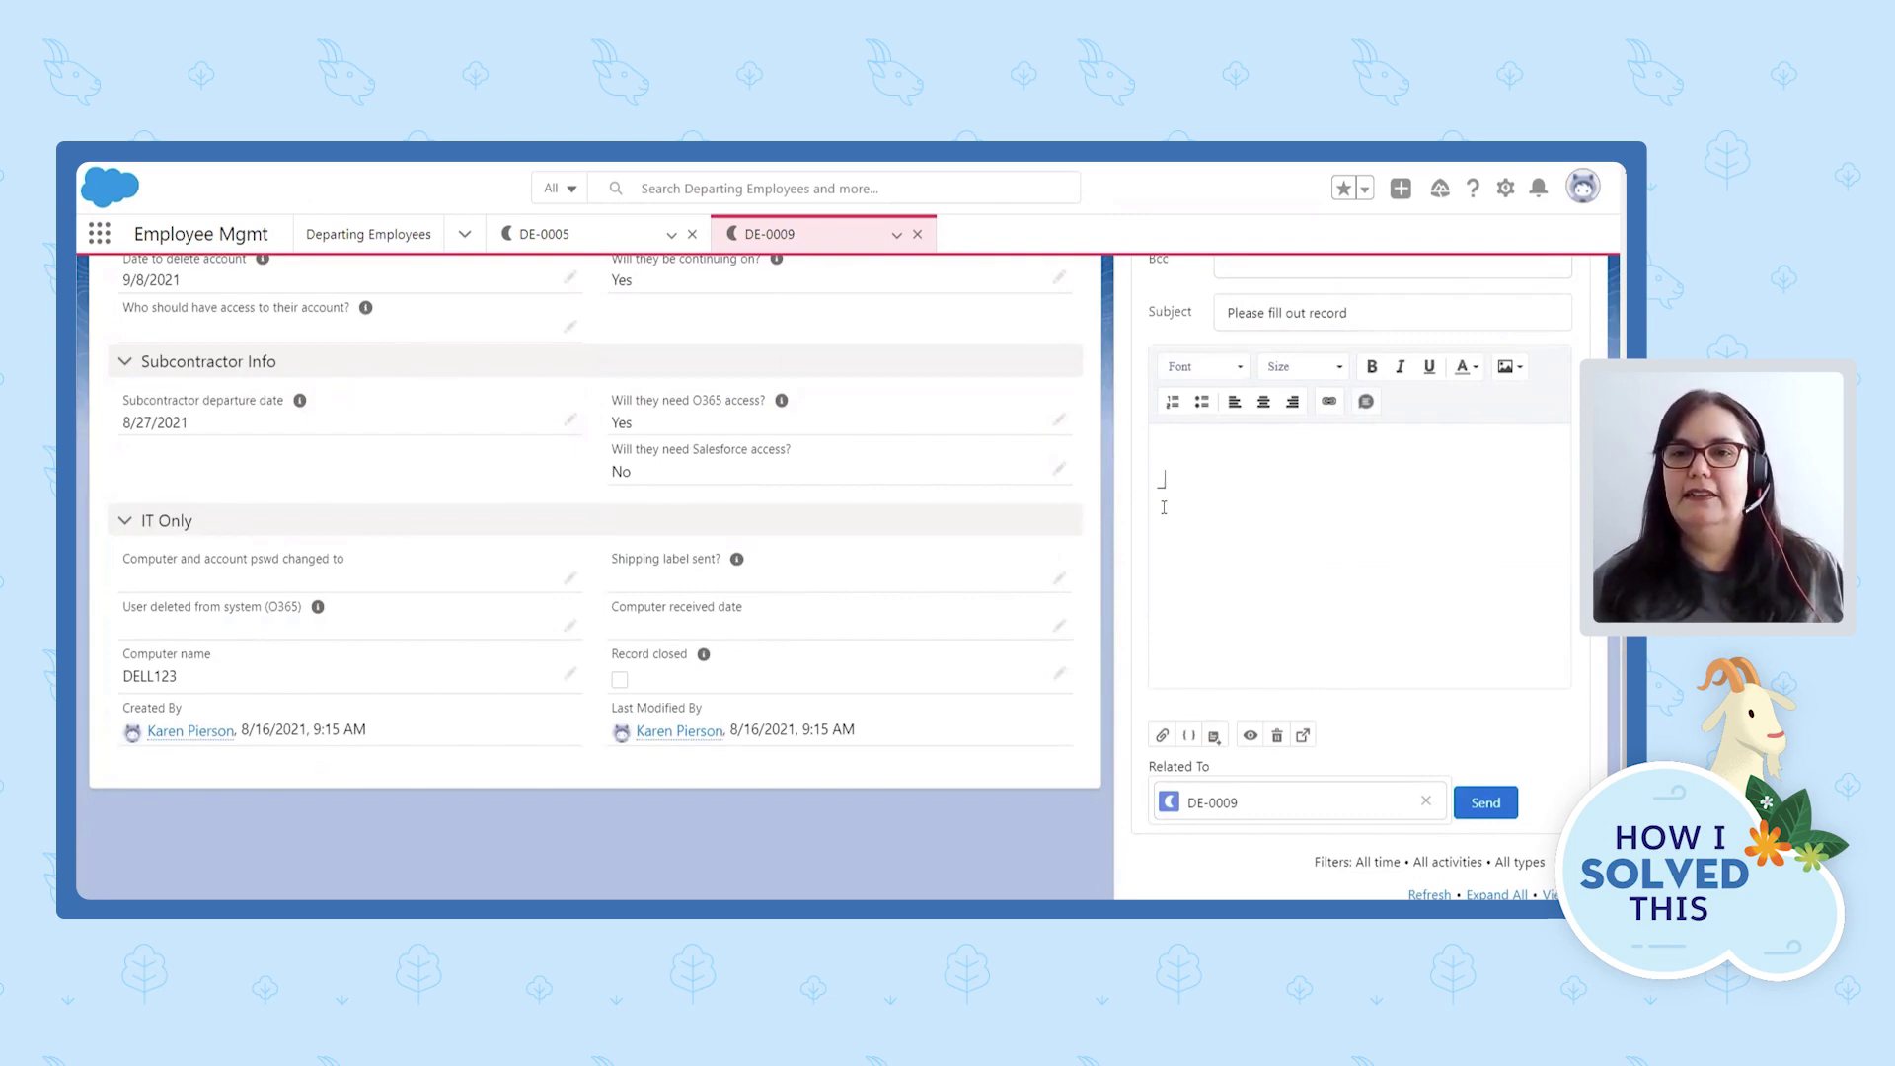
{"action": "key", "text": "BackSpace"}
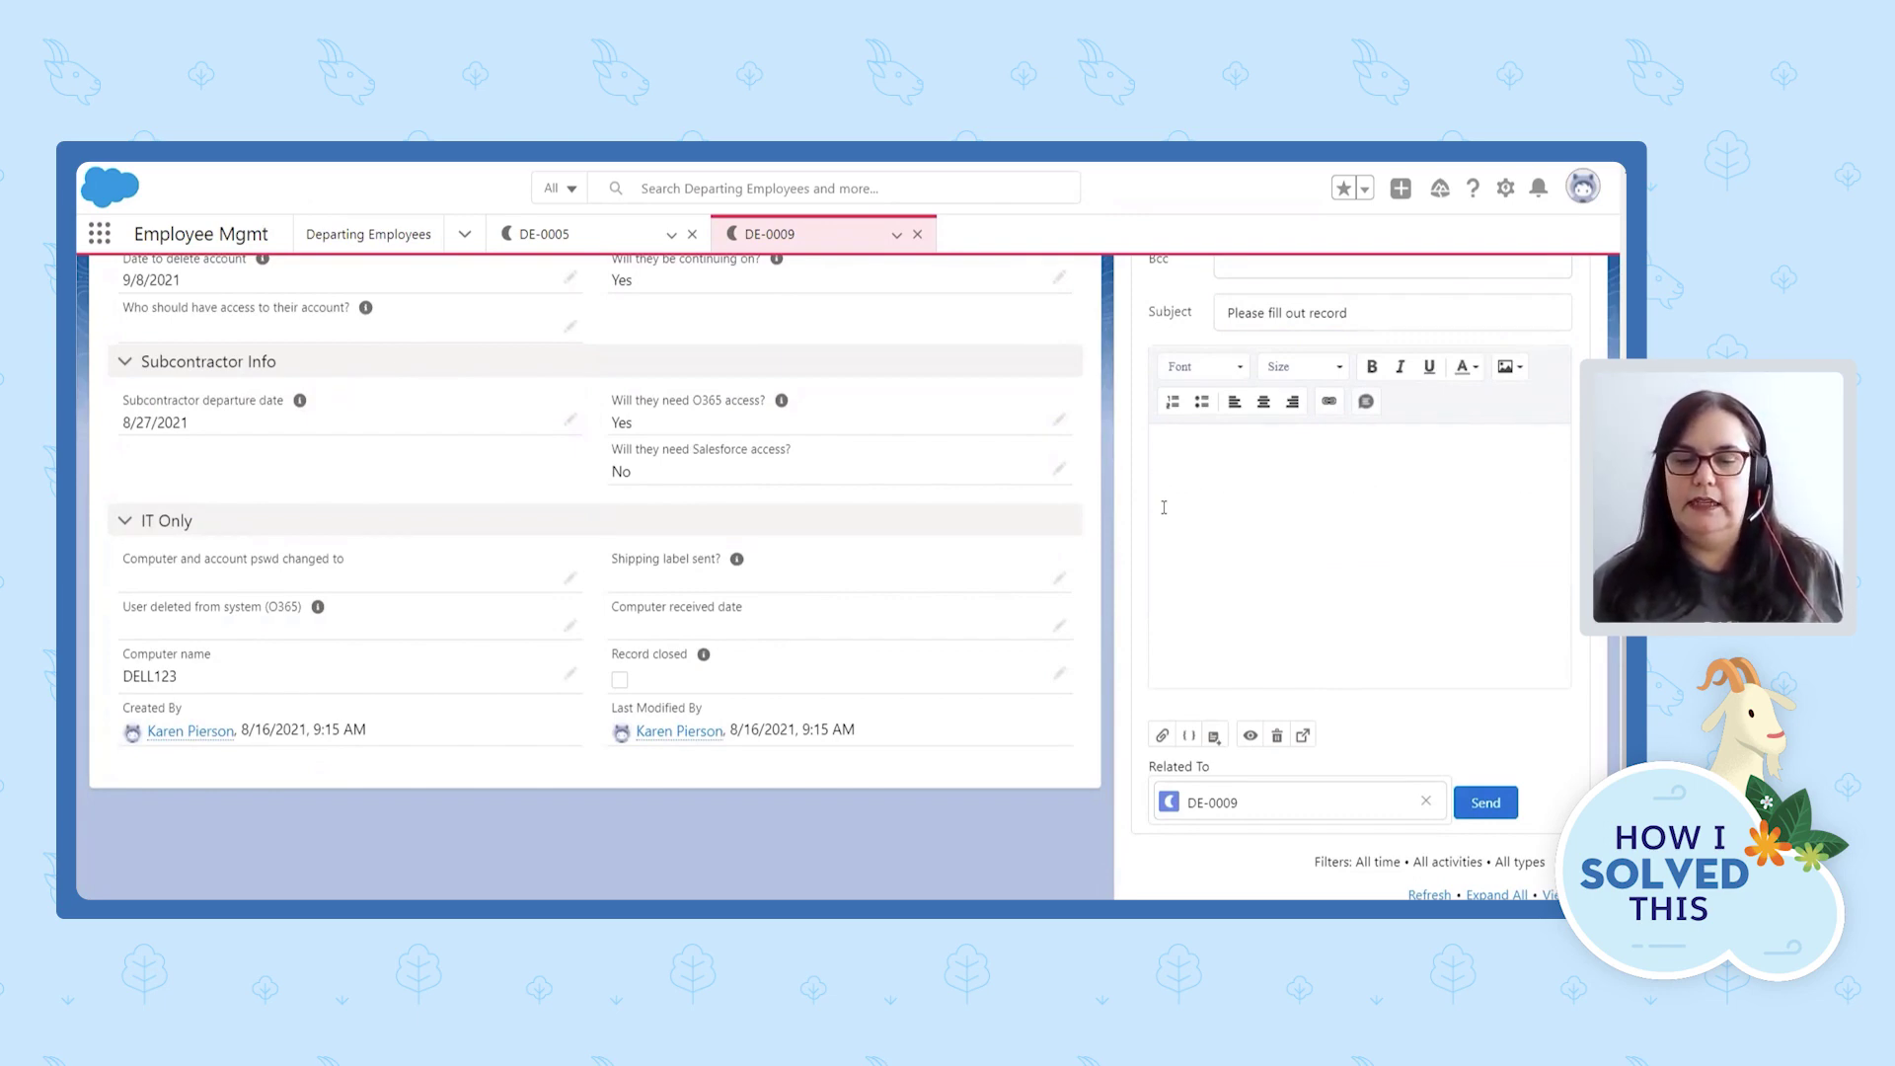
Write 'Hello, Please fill out this departing employee record.' and 'Thank you!' in the body.
{"action": "type", "text": "Hello, "}
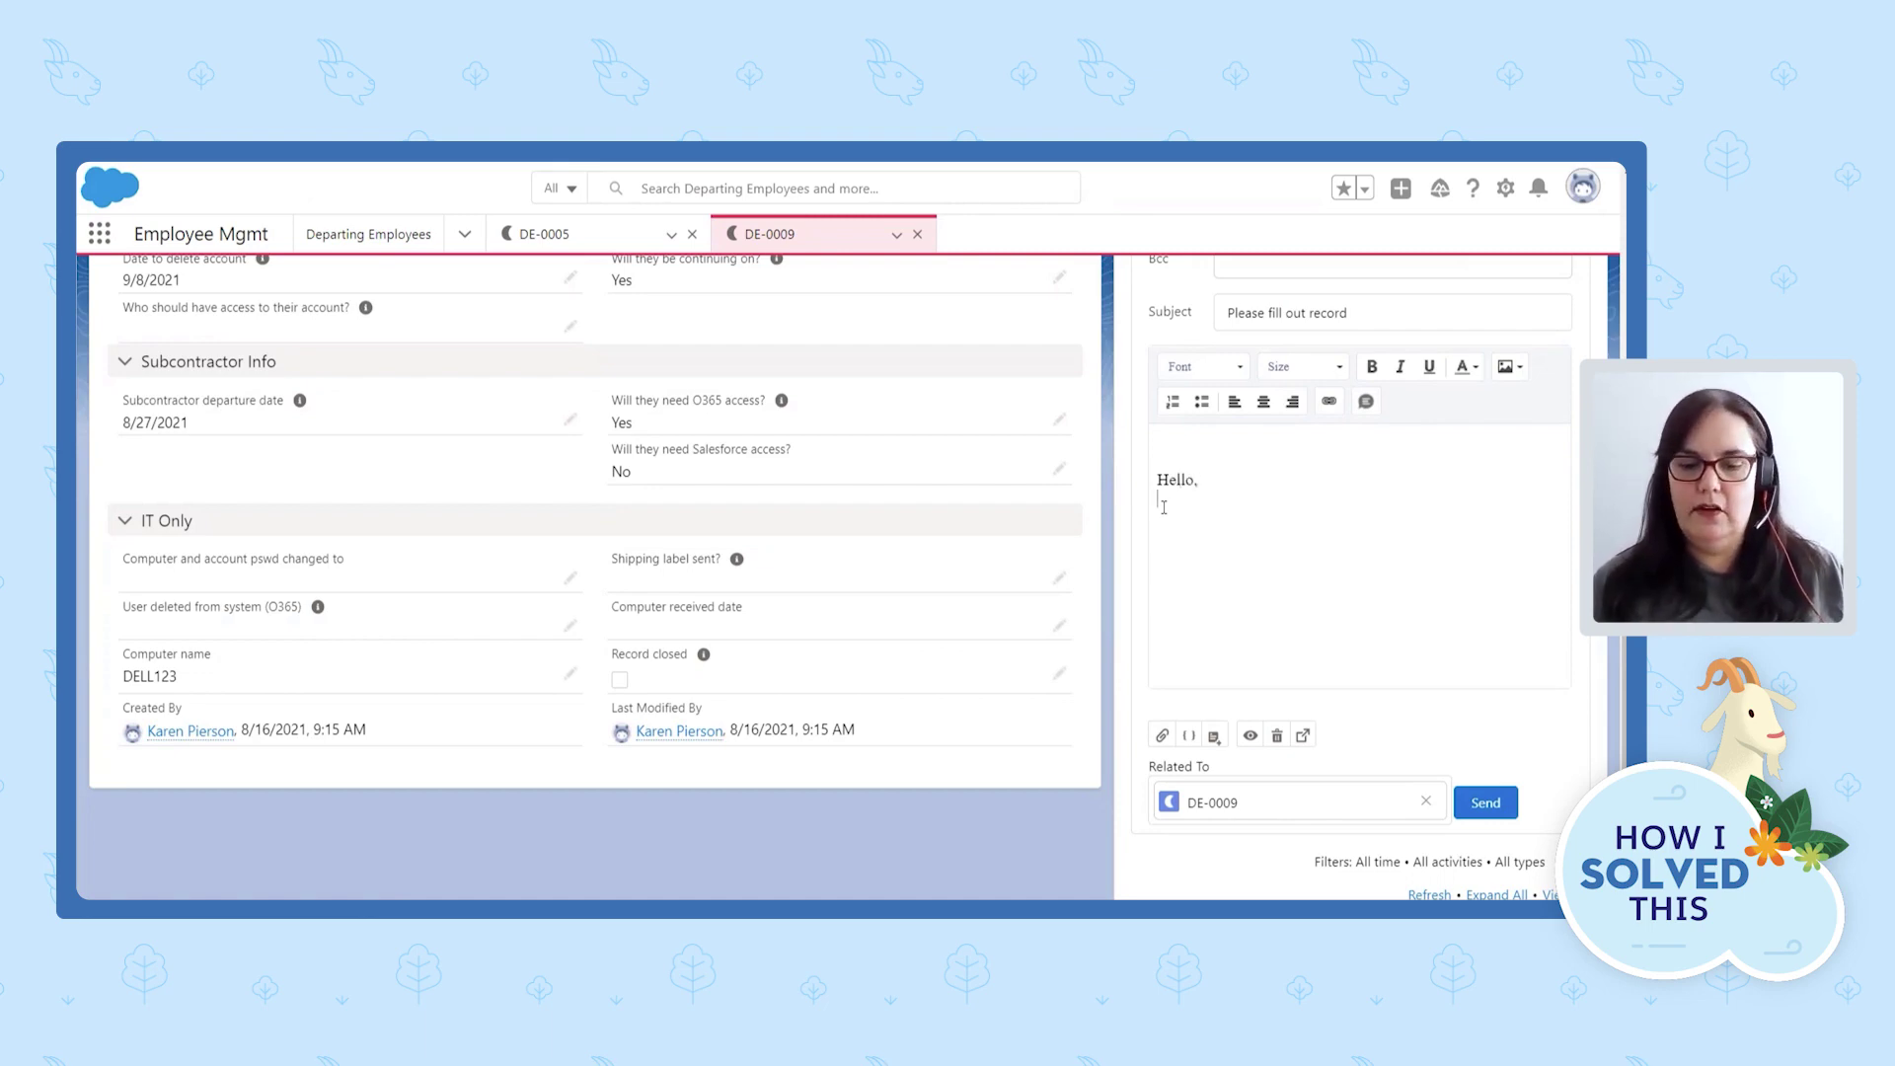
{"action": "type", "text": "P"}
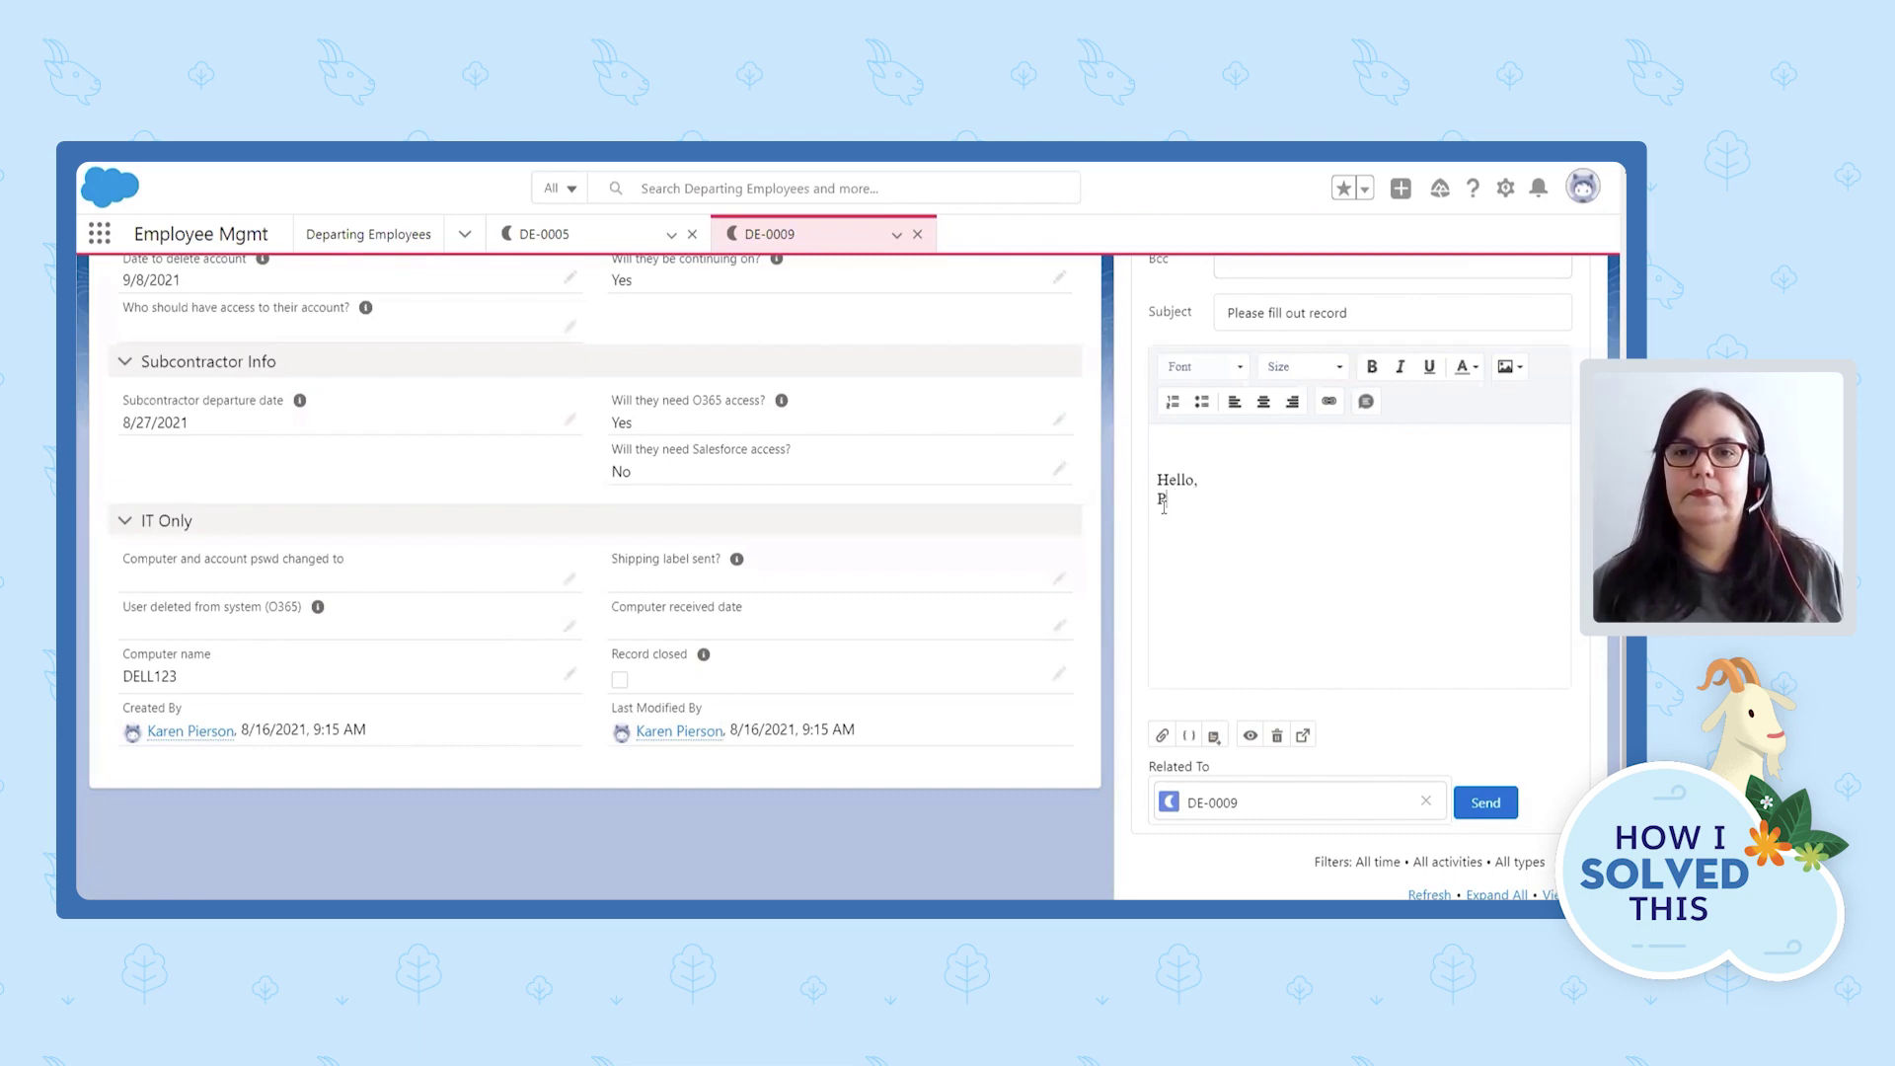
{"action": "type", "text": "lease fill out th"}
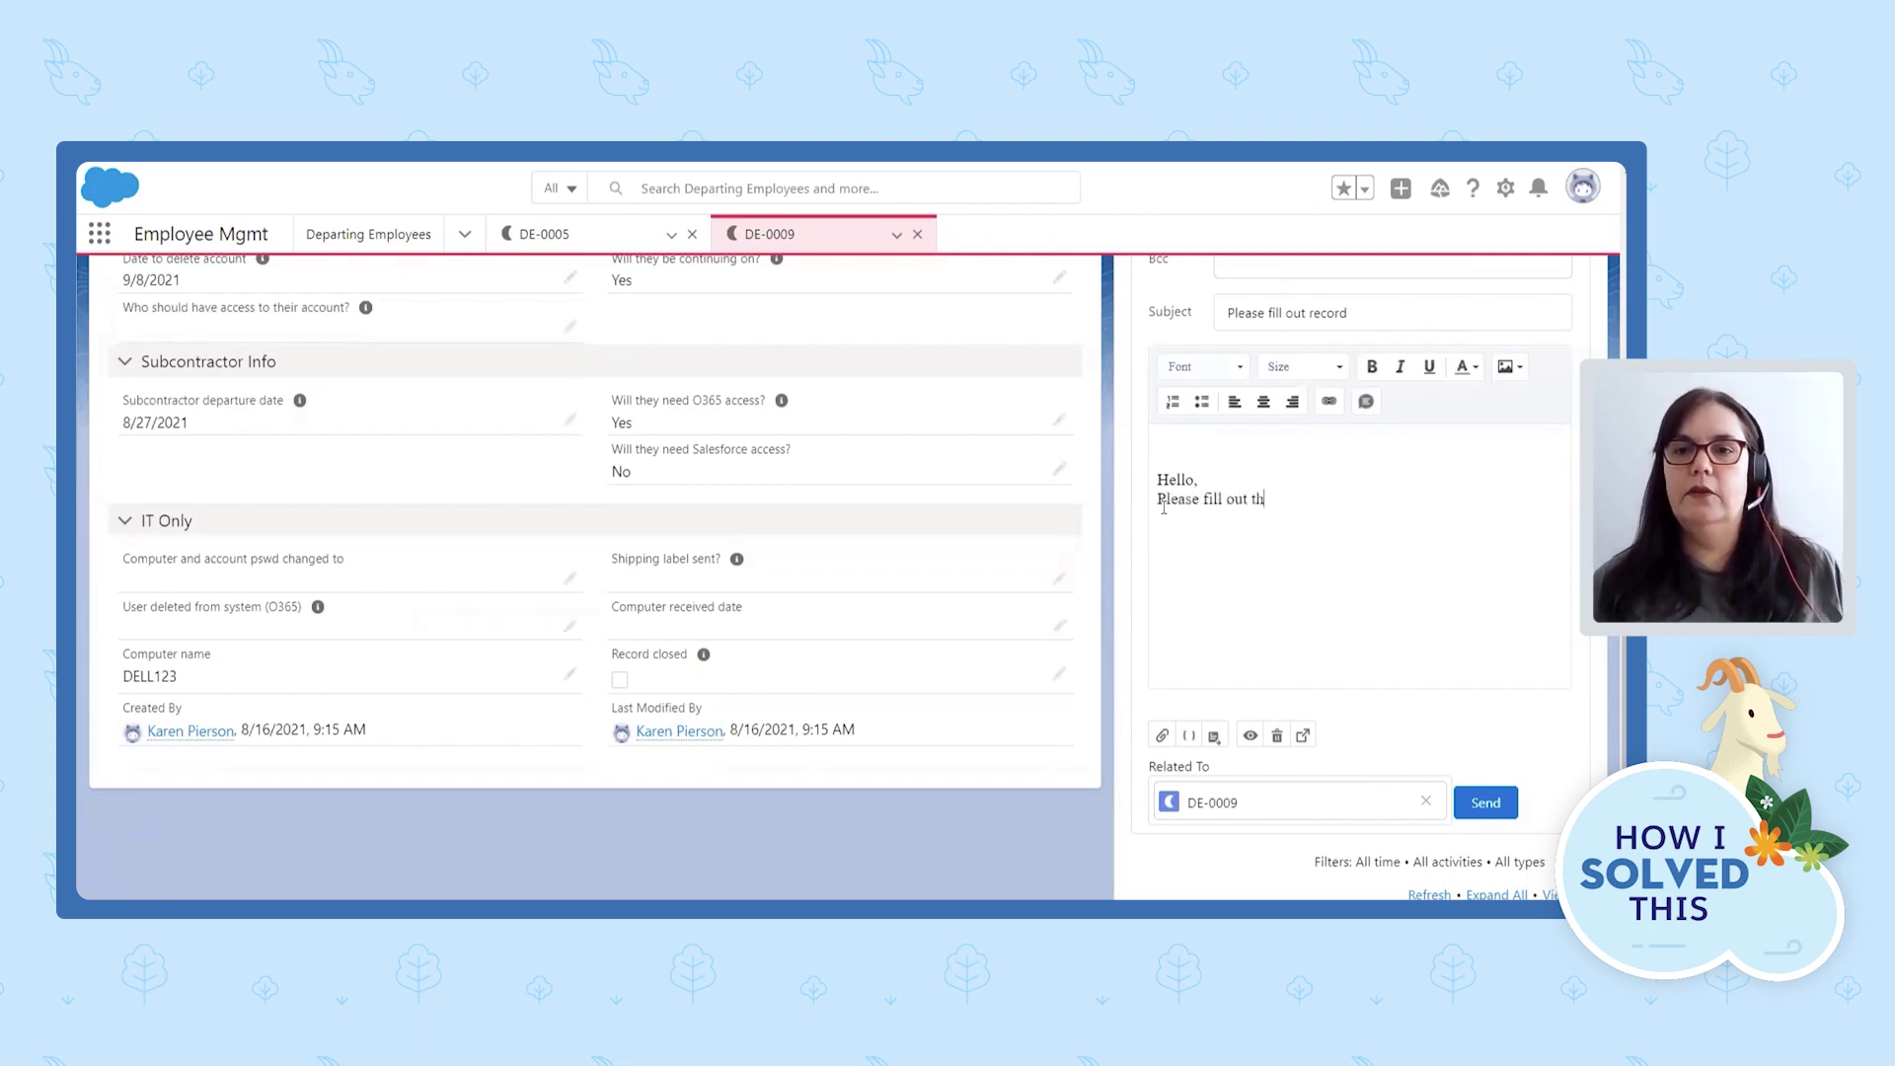
{"action": "type", "text": "is departing "}
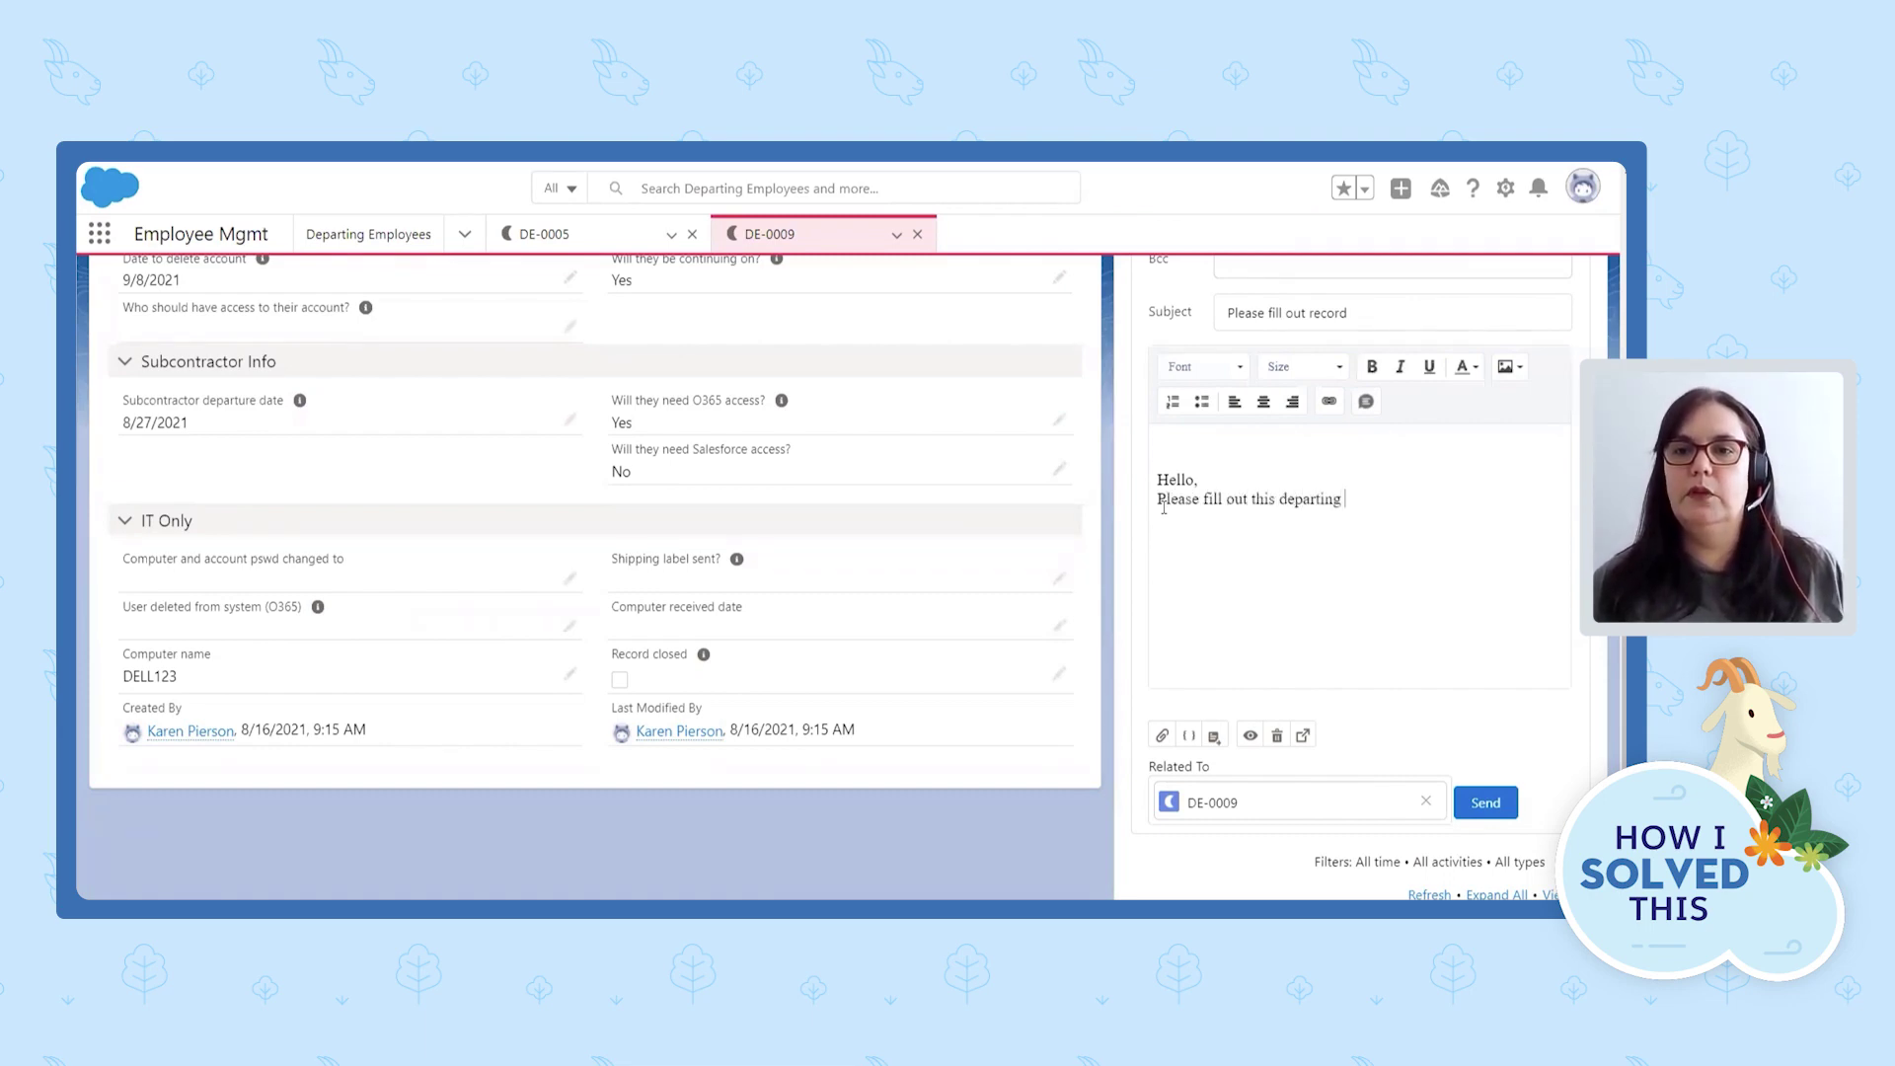
{"action": "type", "text": "employee record."}
{"action": "key", "text": "Return"}
{"action": "type", "text": "Thank you!"}
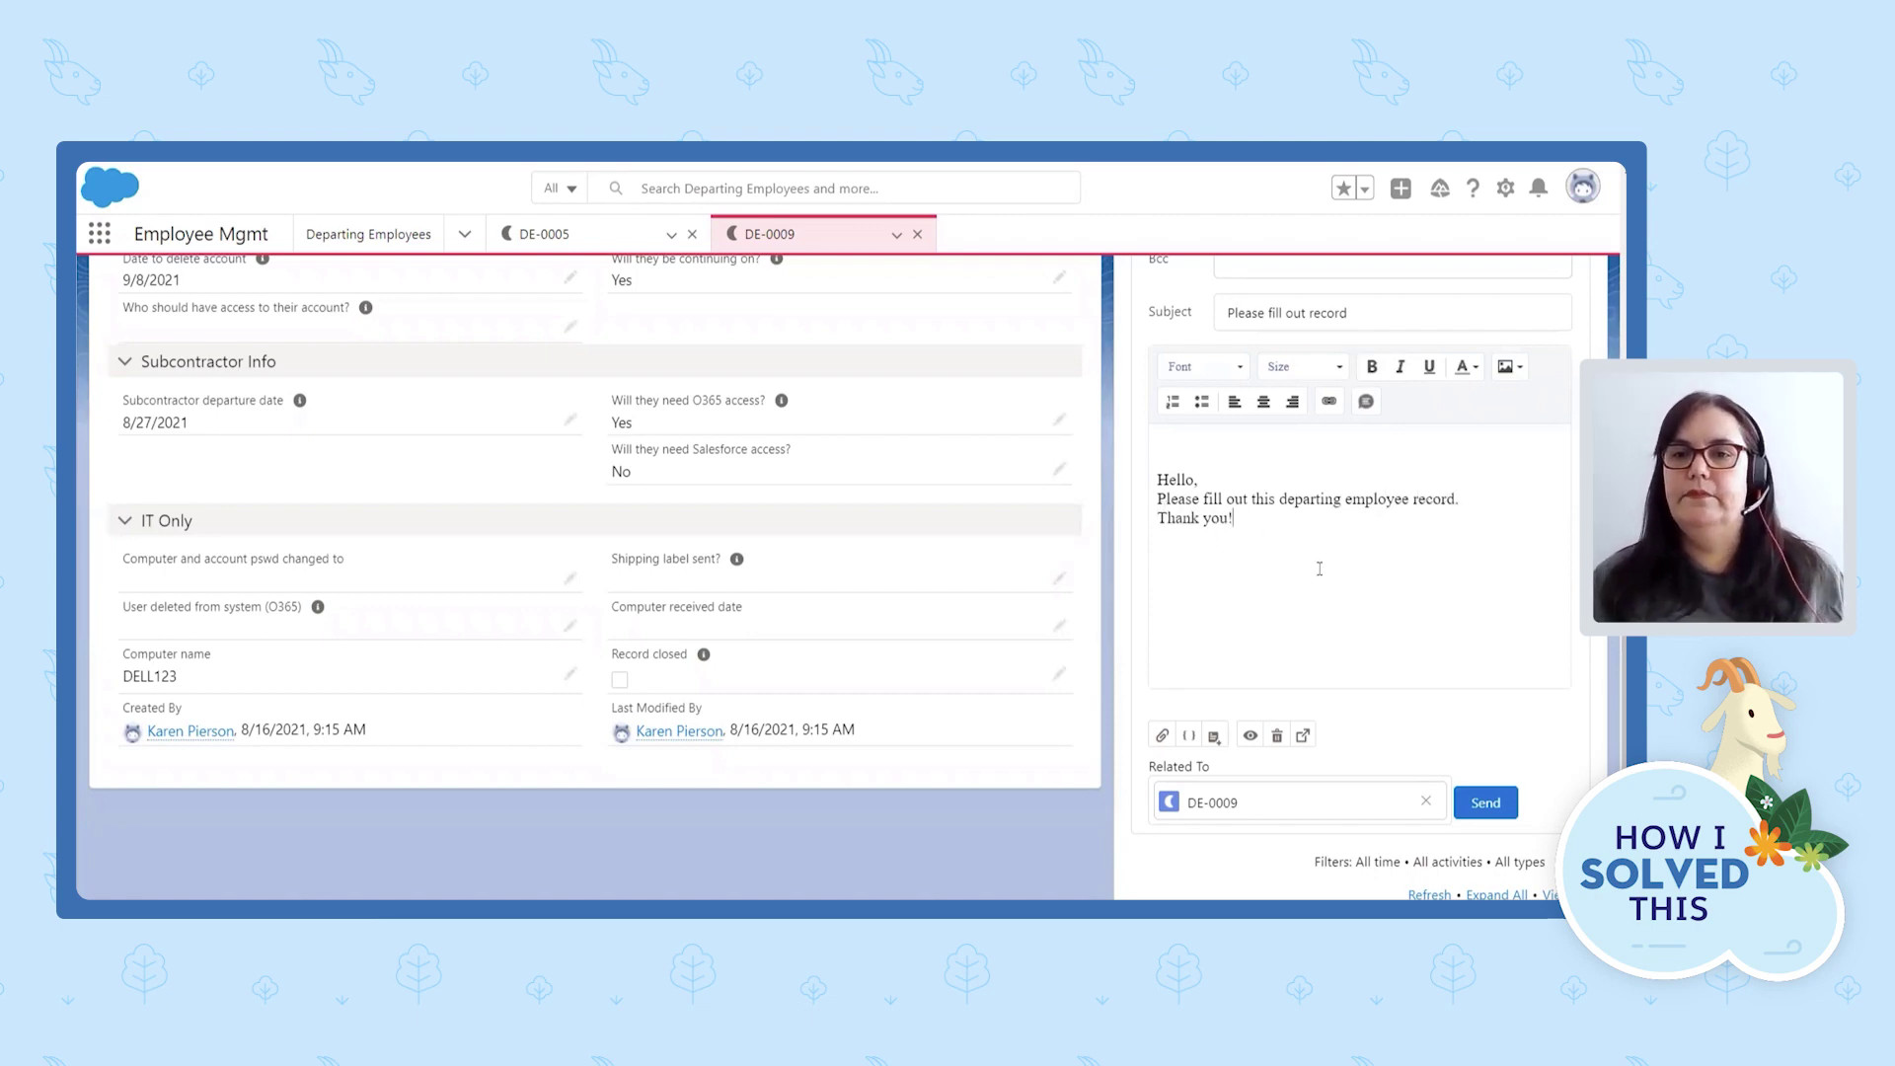
Copy the DE-0009 tab's link address and paste it into the email body.
{"action": "scroll", "coordinate": [1319, 569], "scroll_direction": "down", "scroll_amount": 2}
{"action": "scroll", "coordinate": [1150, 461], "scroll_direction": "up", "scroll_amount": 2}
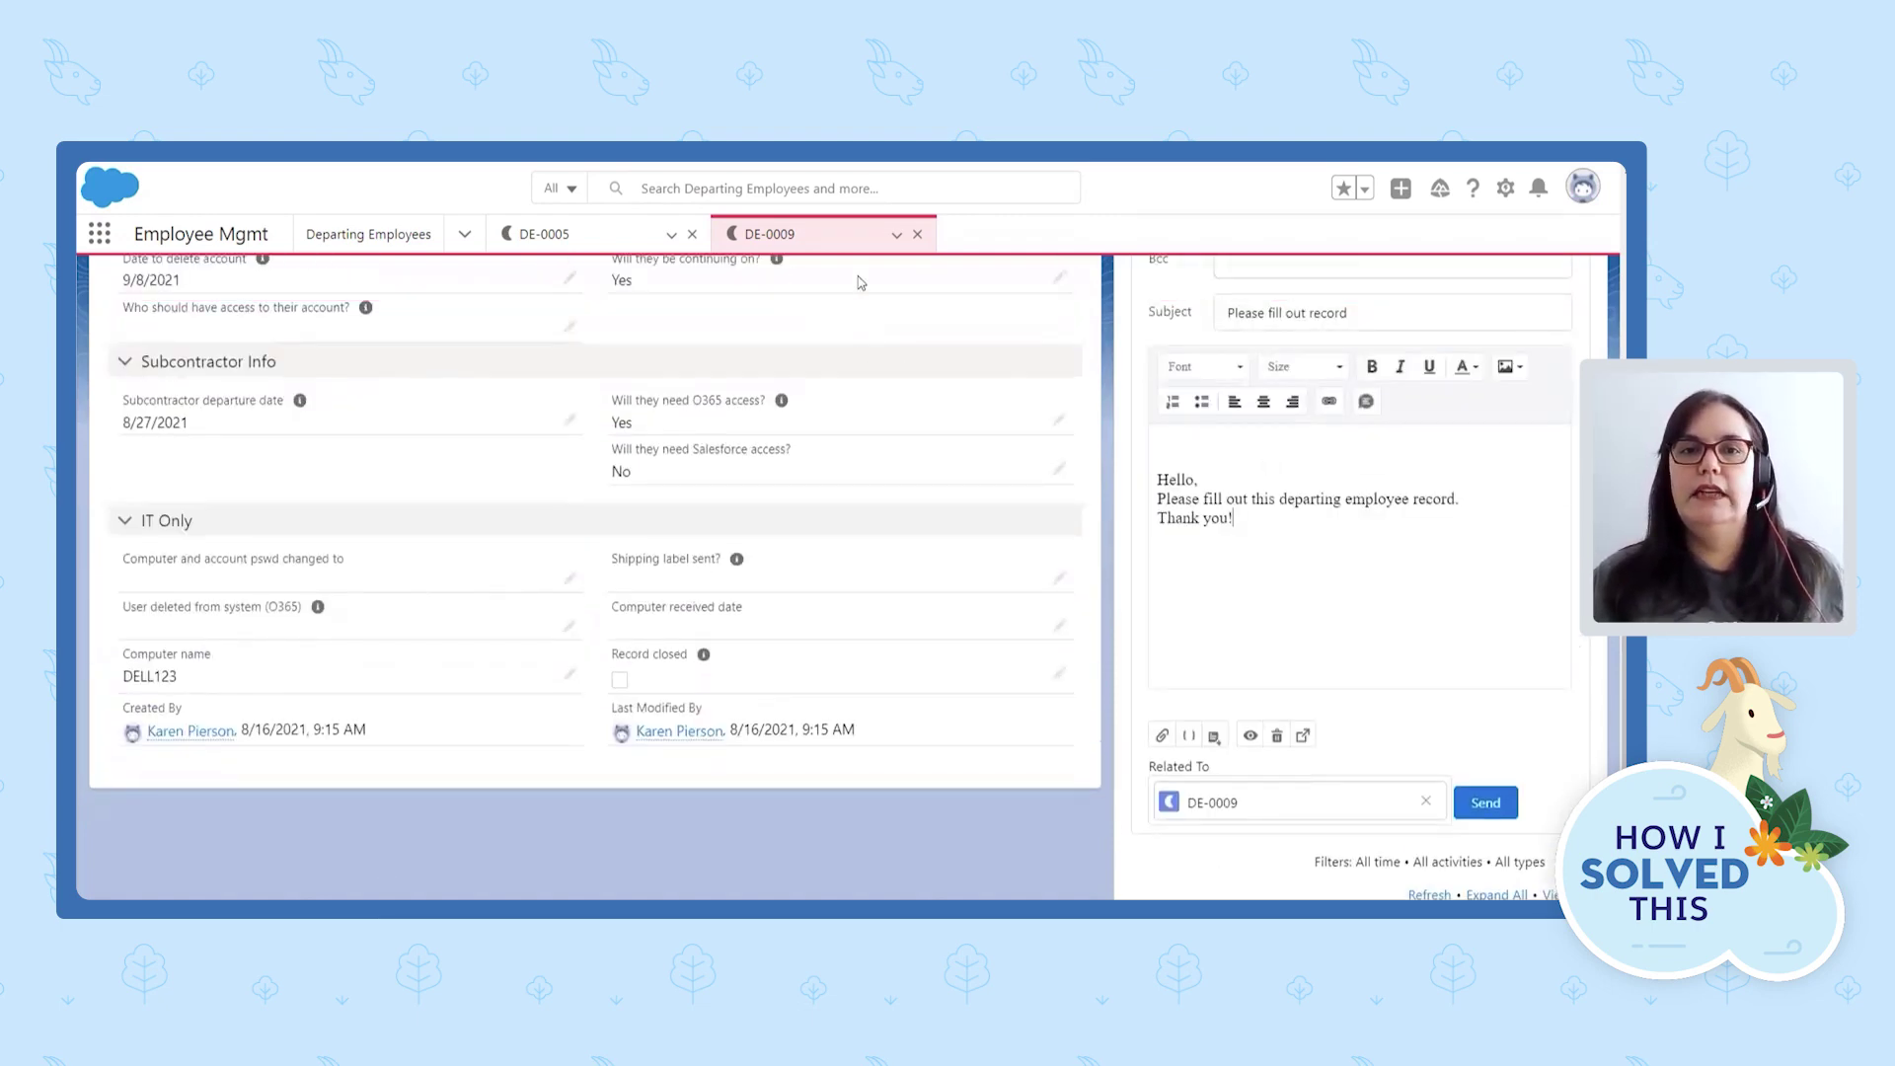
{"action": "right_click", "coordinate": [777, 237]}
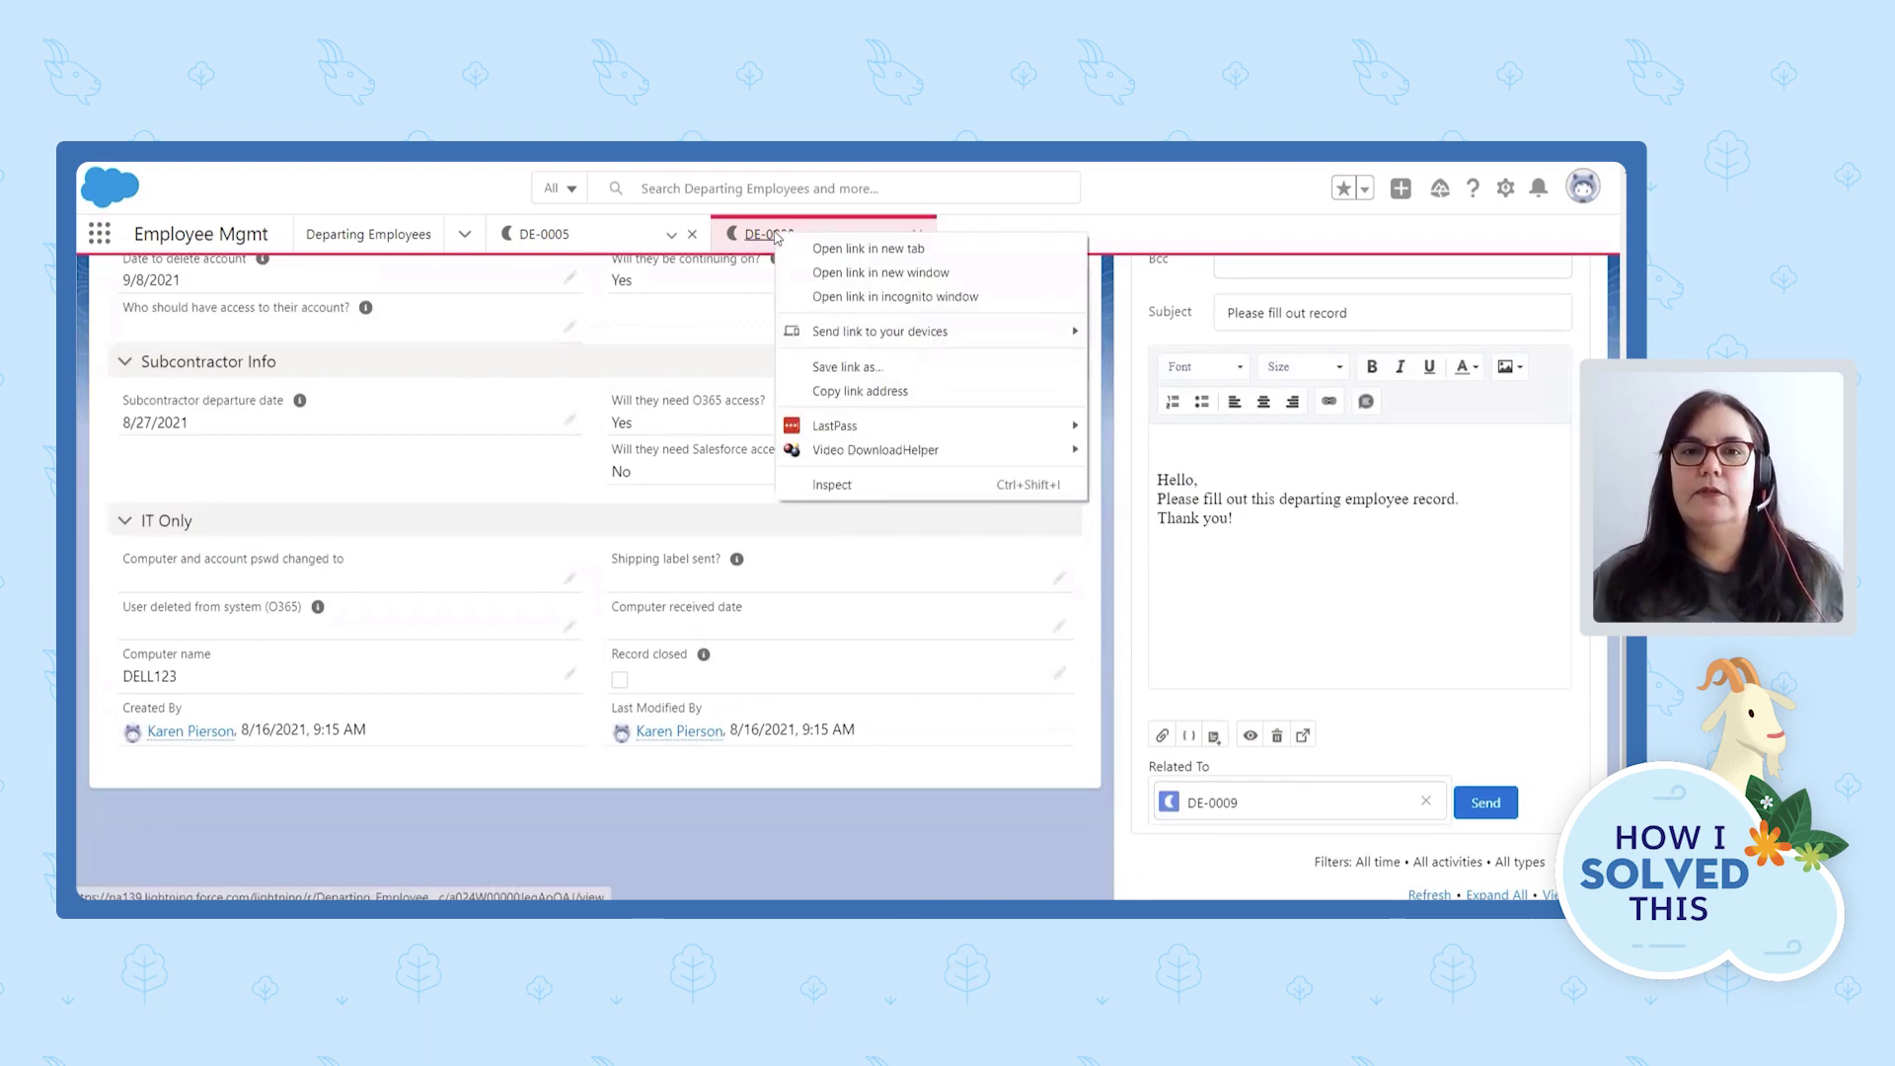
{"action": "left_click", "coordinate": [861, 395]}
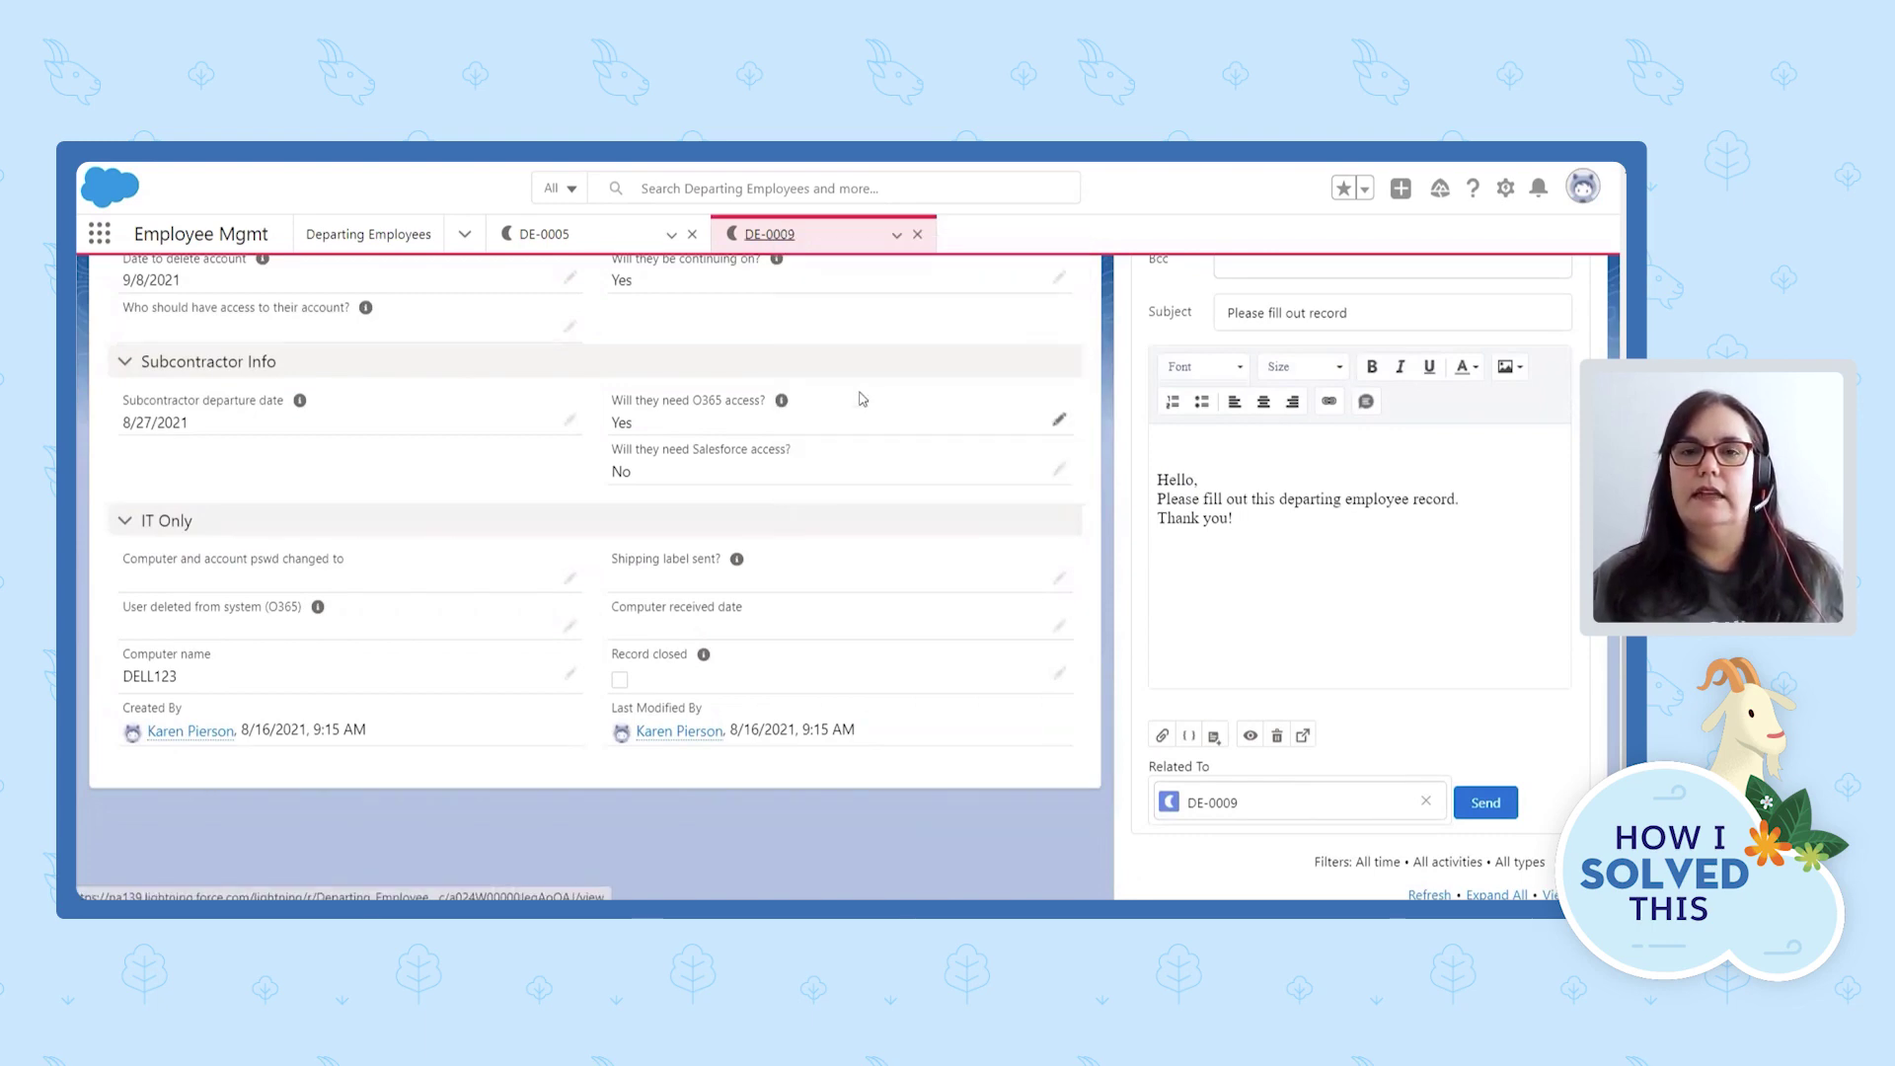
{"action": "left_click", "coordinate": [1156, 558]}
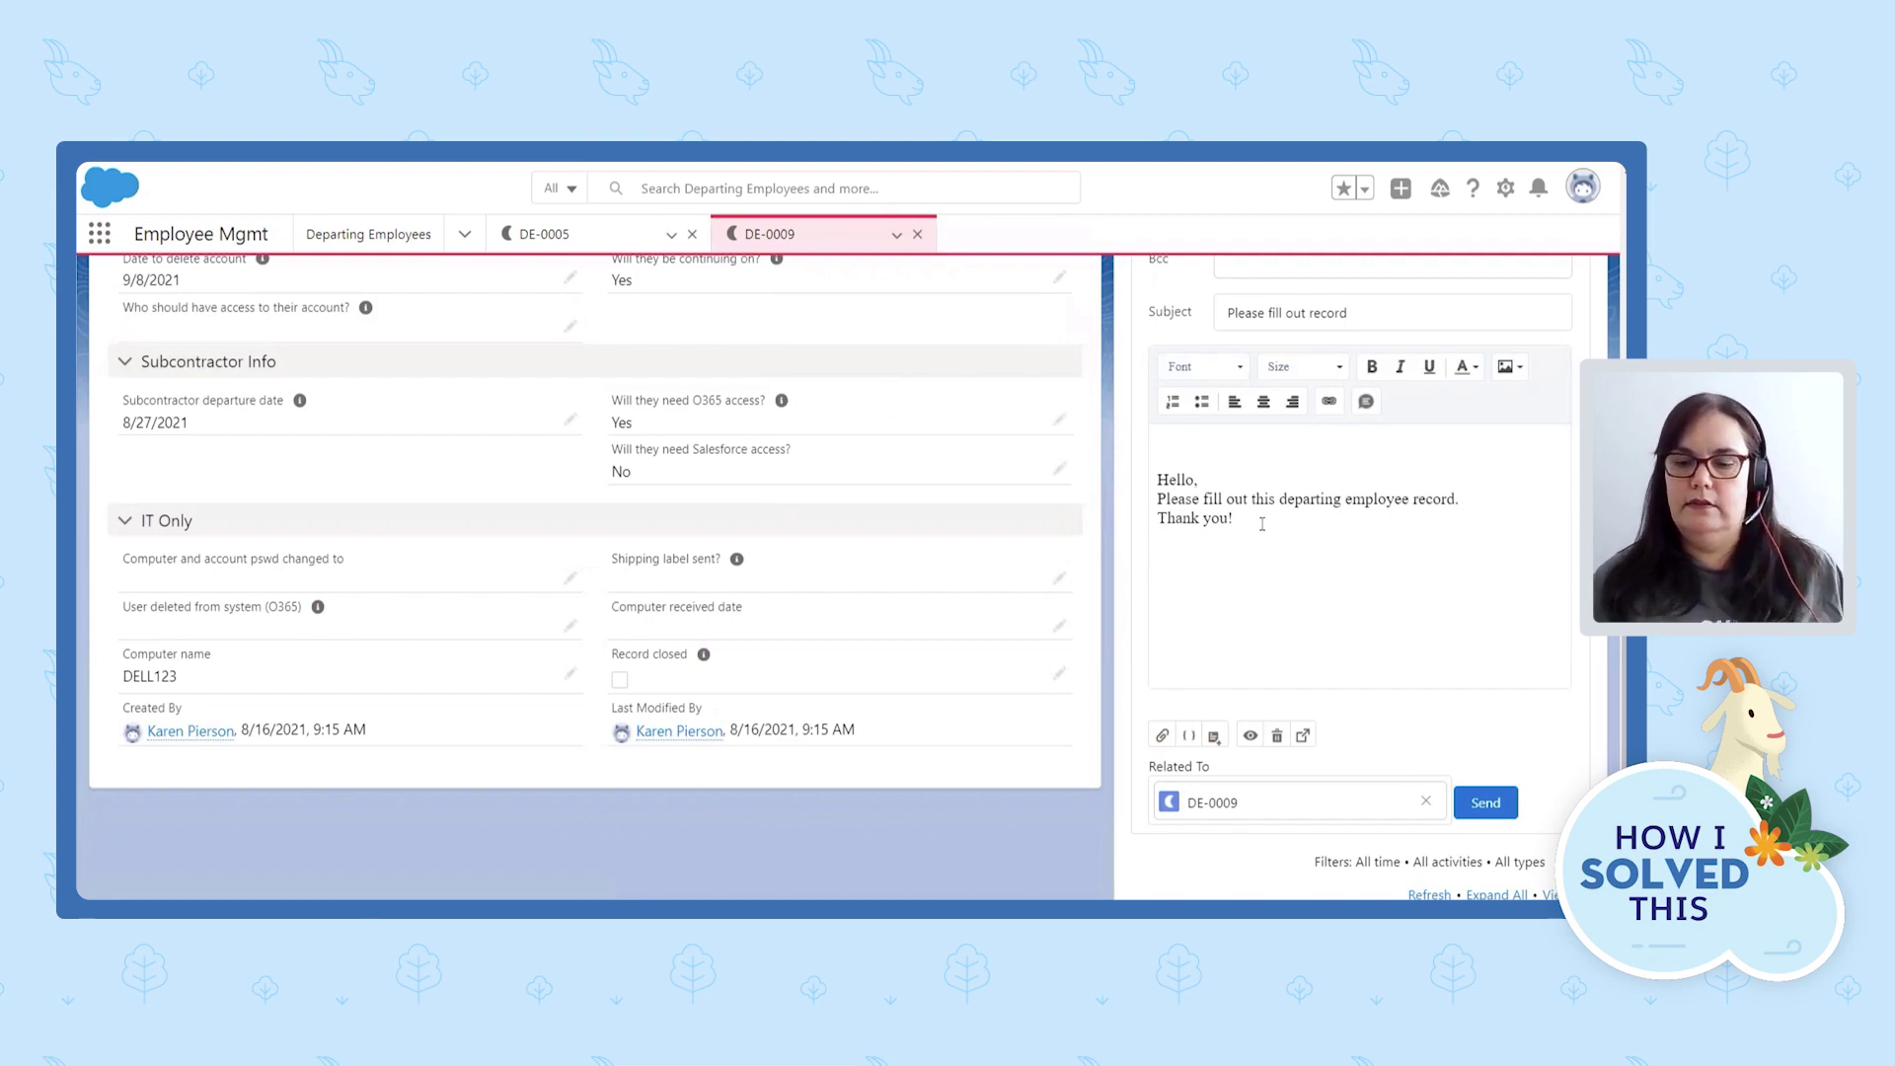
{"action": "type", "text": "https://na139.lightning.force.com/lightning/r/Departing_Employee__c/a024W00000JeqAoQAJ/view"}
{"action": "scroll", "coordinate": [1262, 524], "scroll_direction": "down", "scroll_amount": 2}
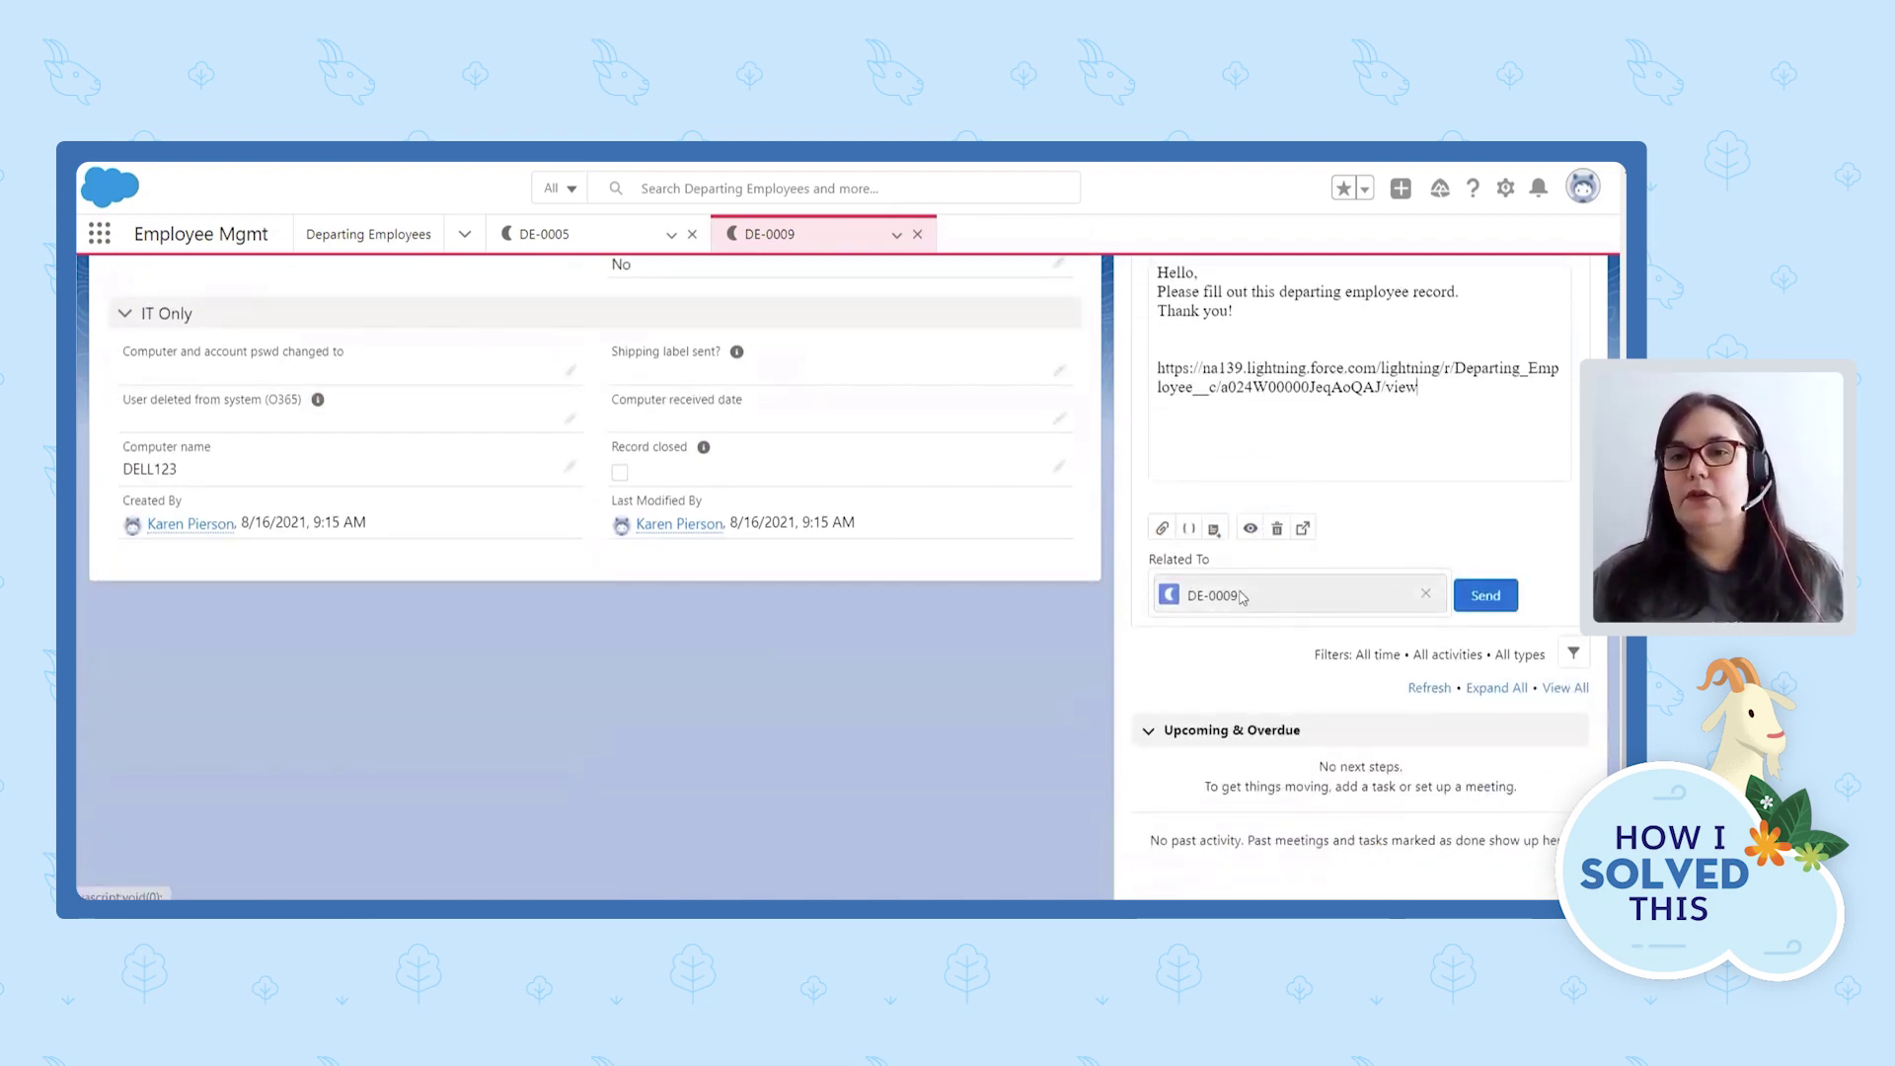
Send the 'Please fill out record' email and check it in DE-0009's activity timeline.
{"action": "left_click", "coordinate": [1494, 599]}
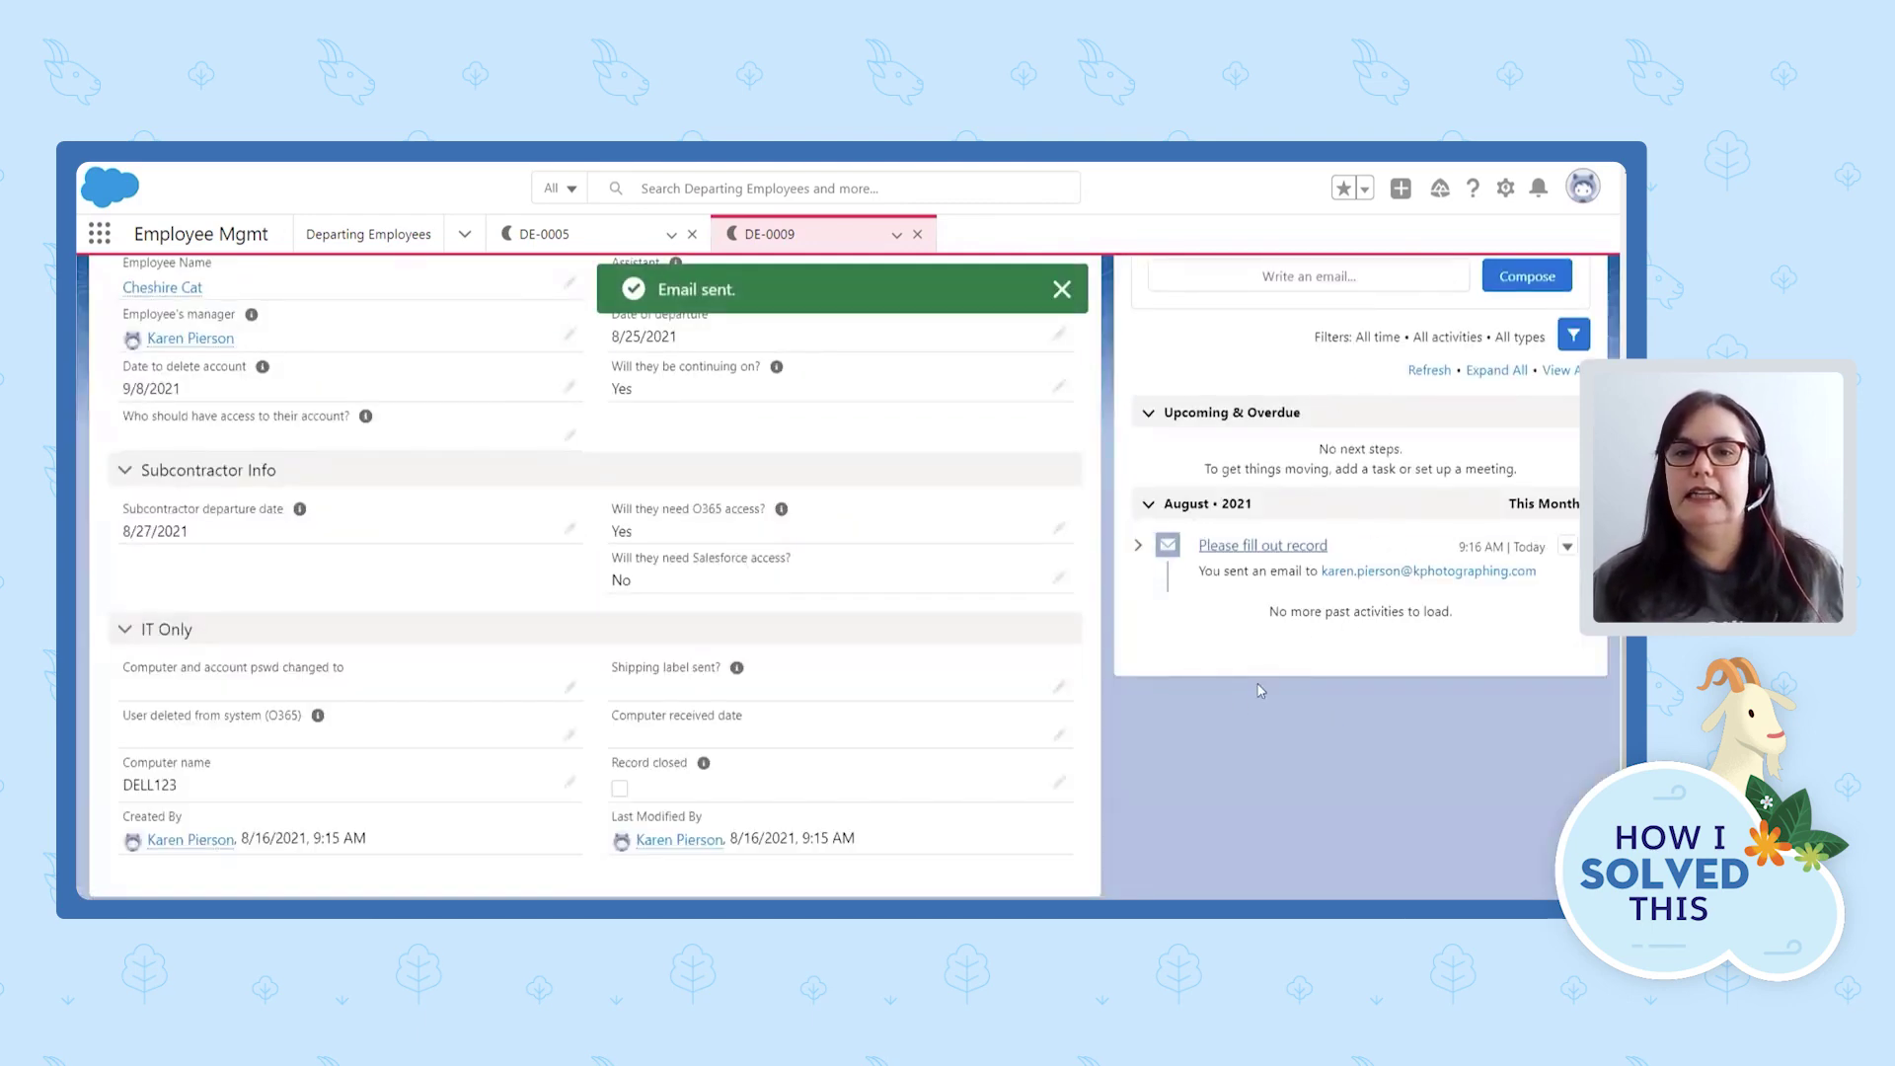
{"action": "scroll", "coordinate": [1221, 806], "scroll_direction": "up", "scroll_amount": 1}
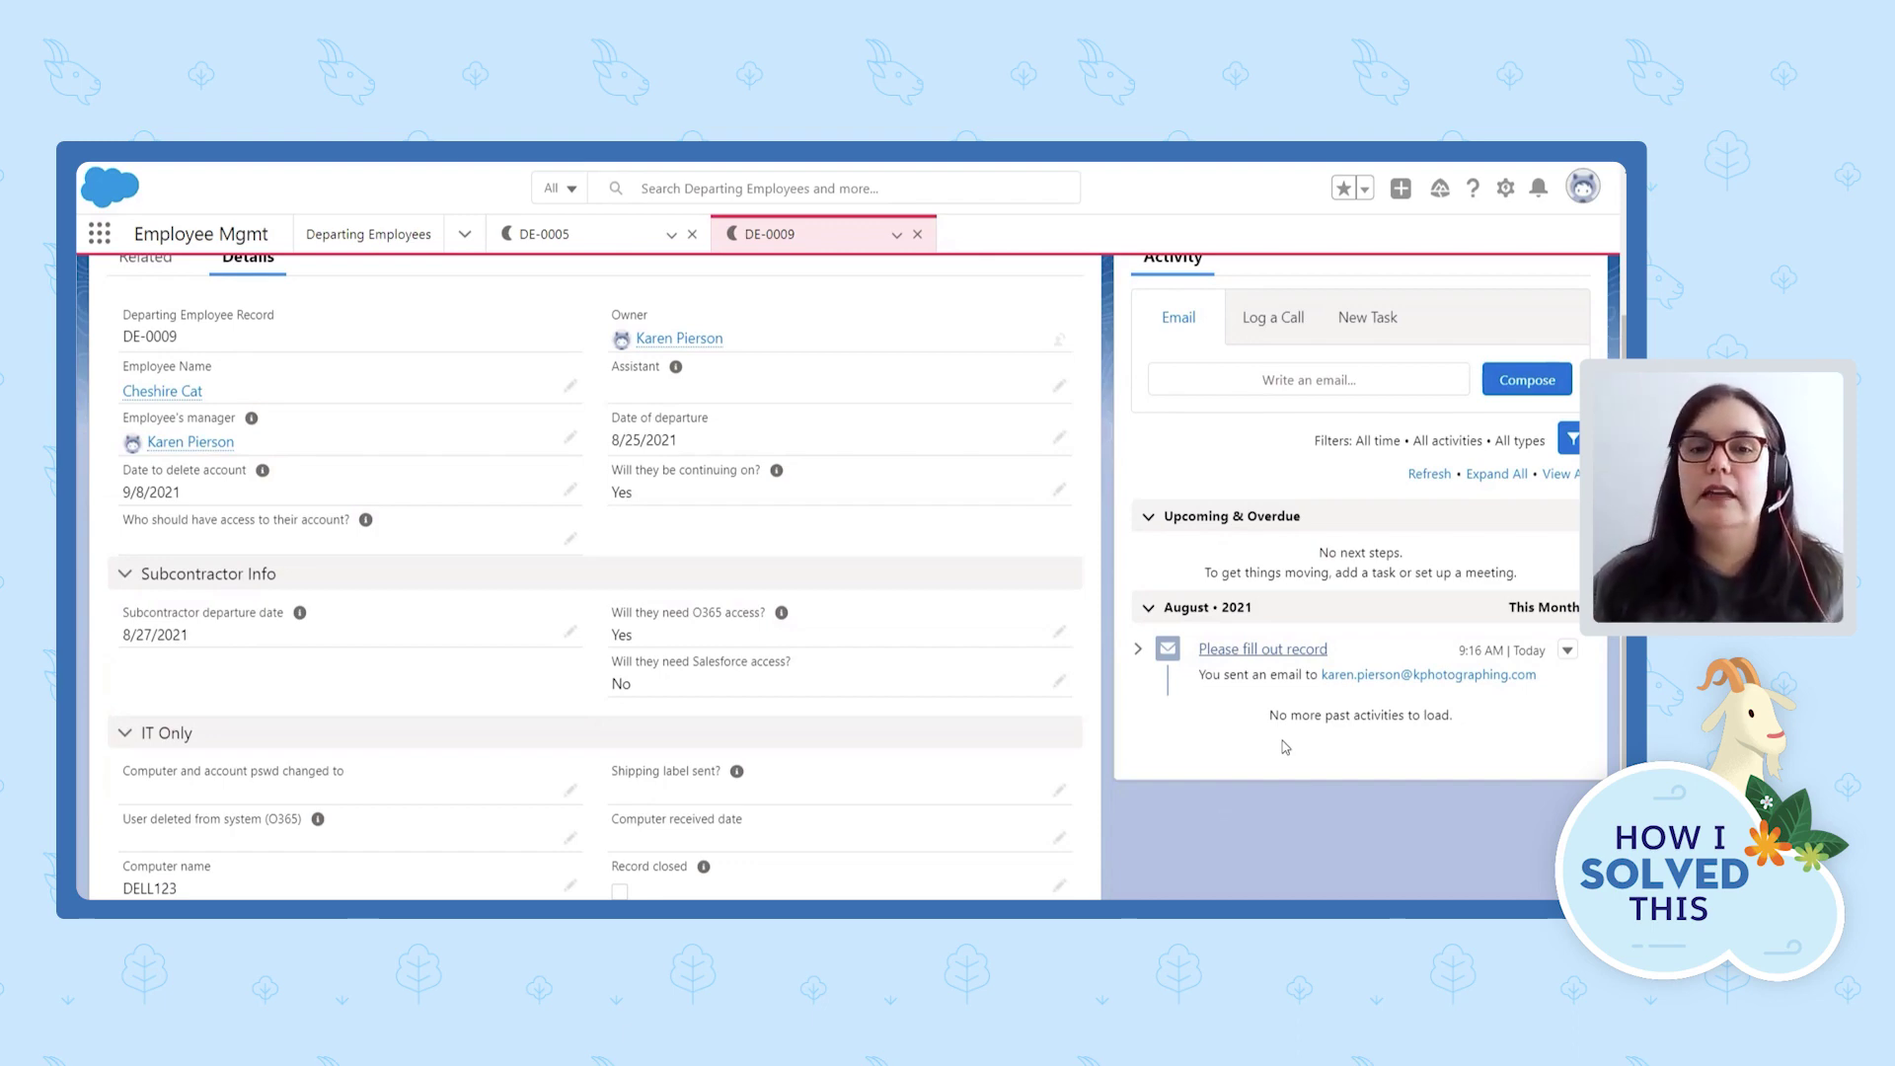
{"action": "scroll", "coordinate": [1077, 701], "scroll_direction": "down", "scroll_amount": 1}
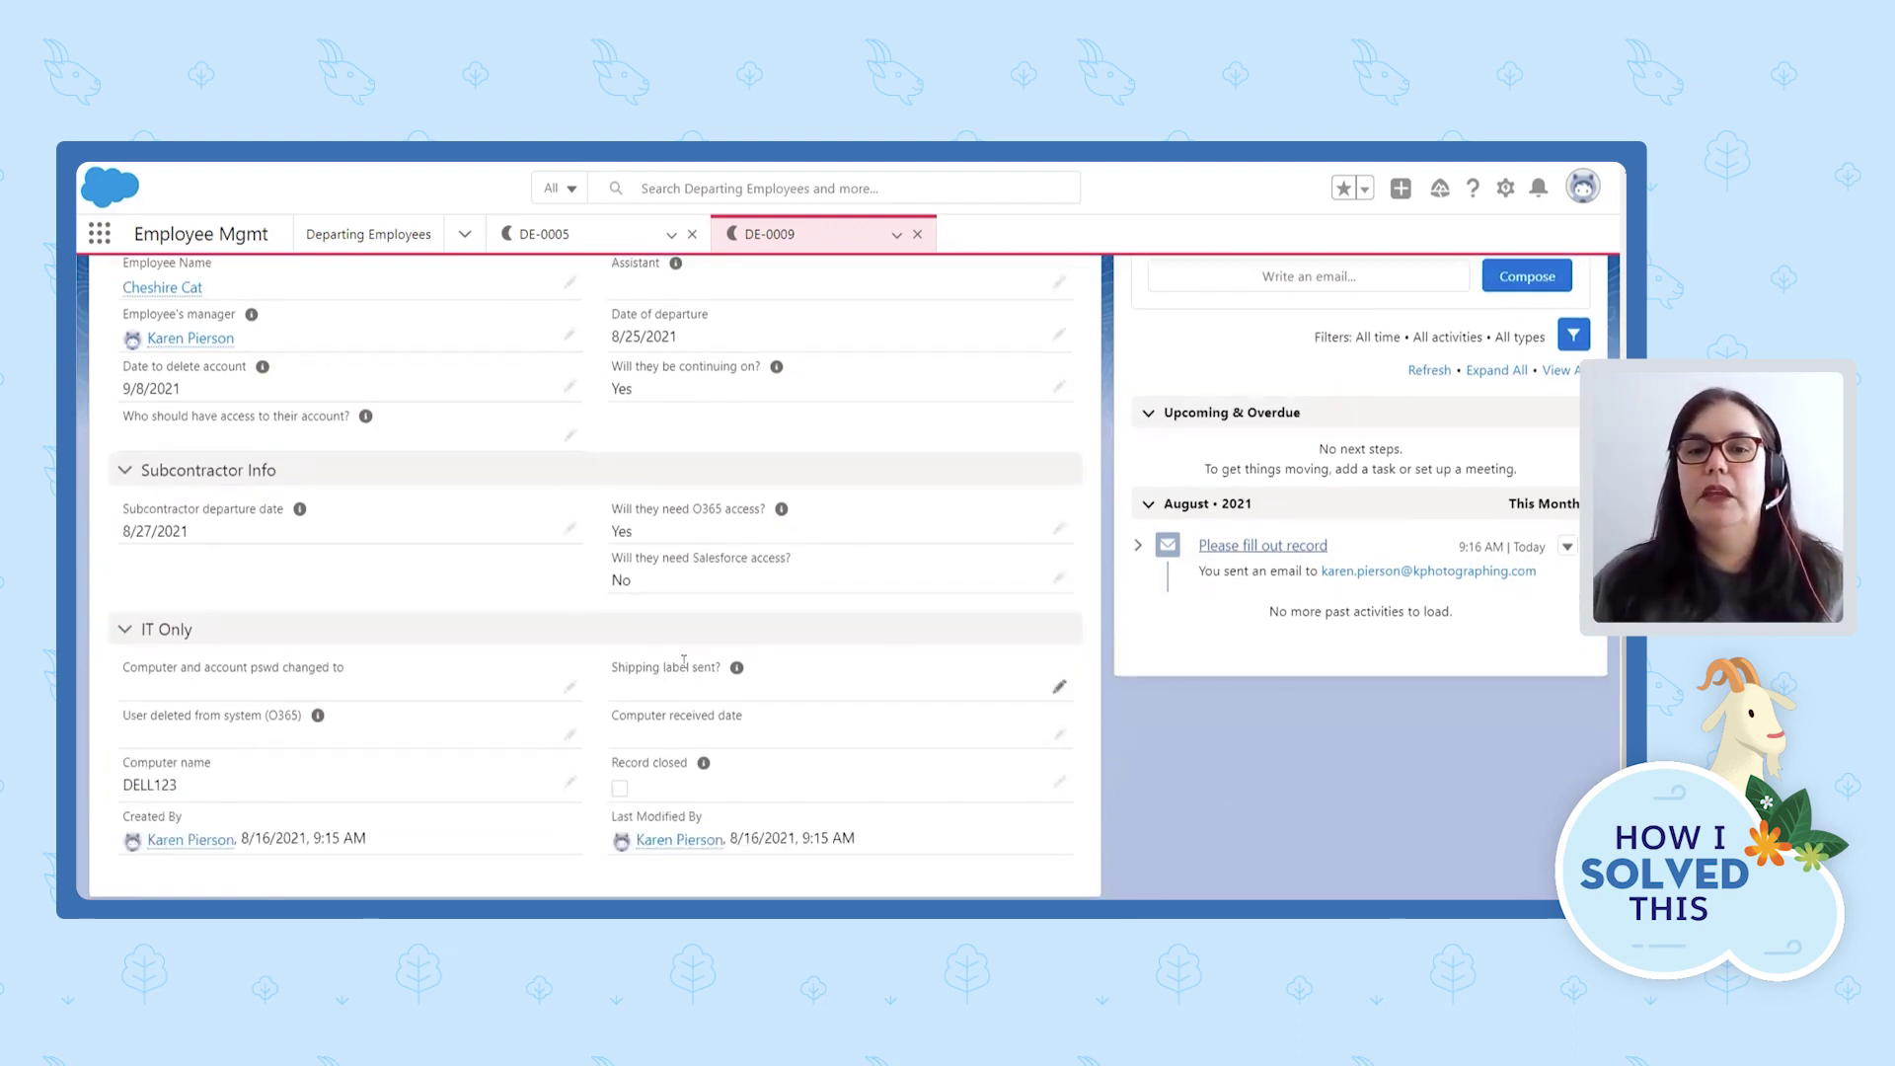
{"action": "scroll", "coordinate": [1079, 681], "scroll_direction": "up", "scroll_amount": 1}
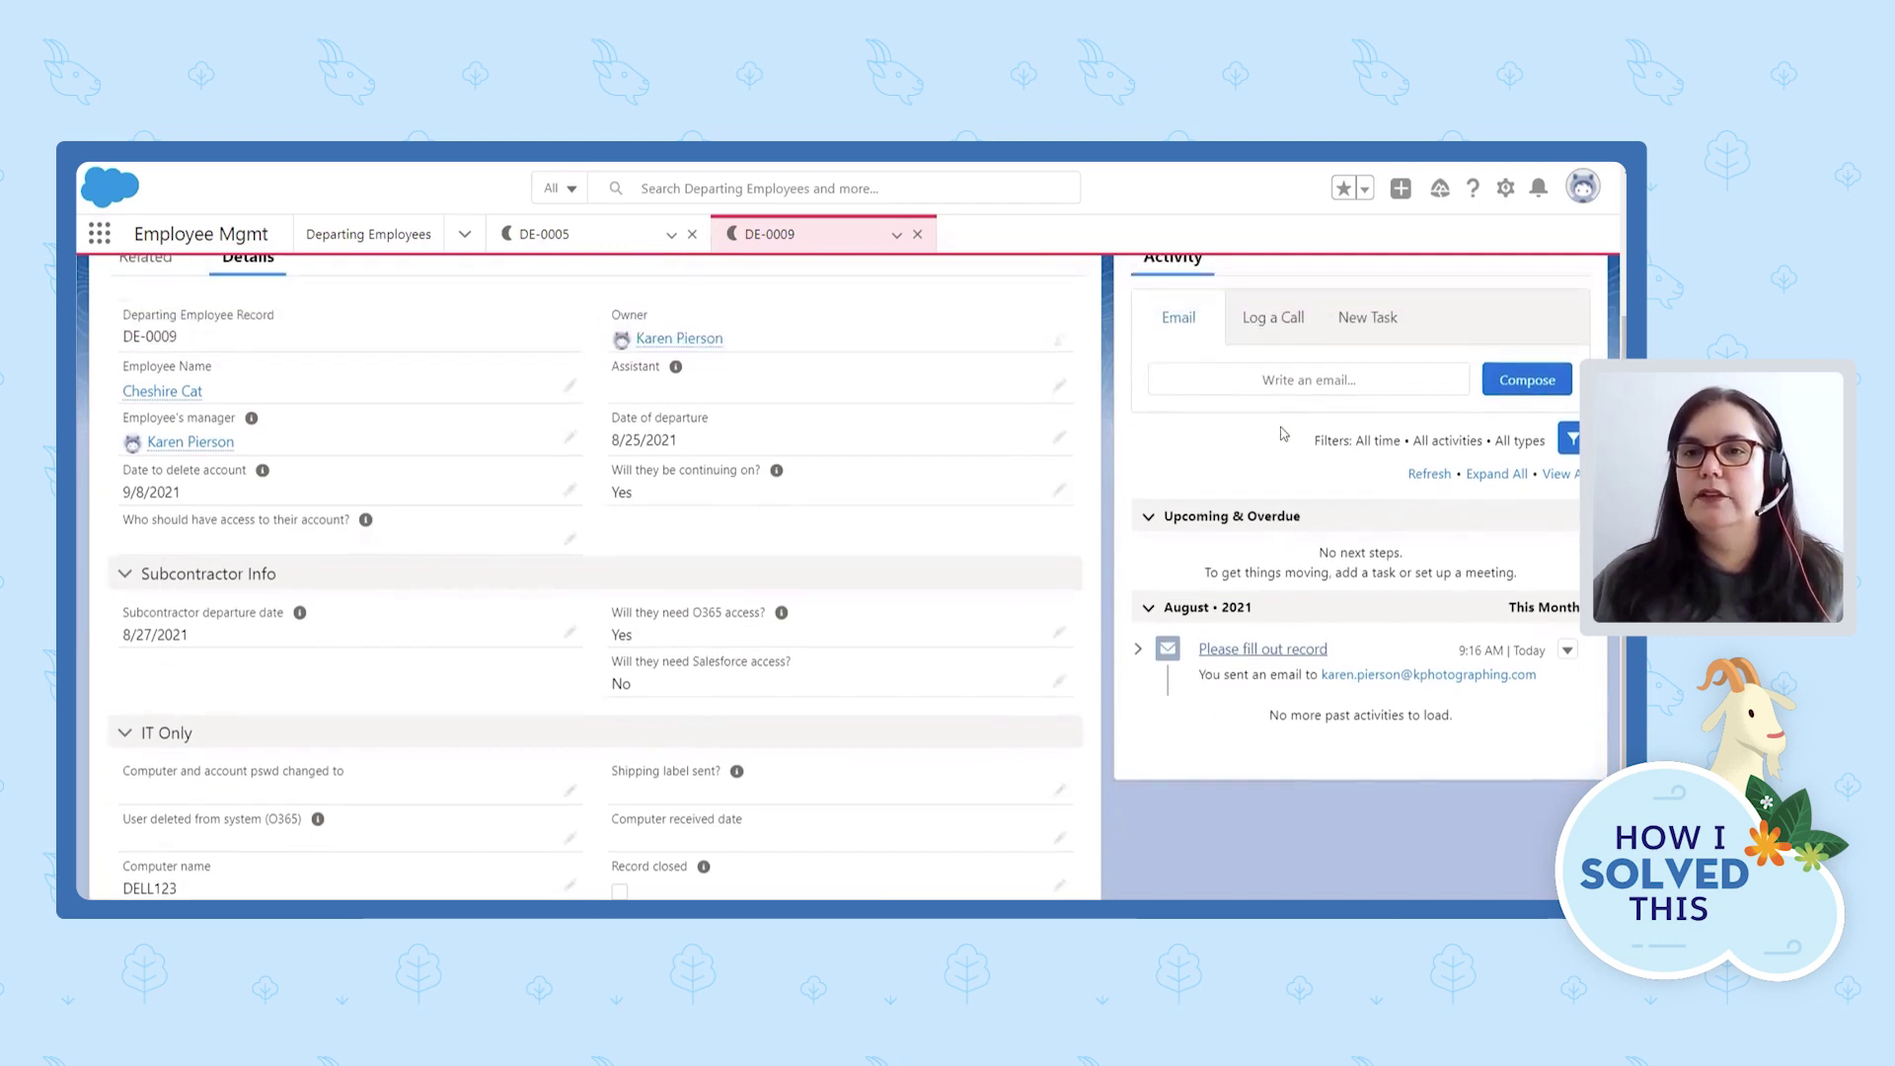
{"action": "scroll", "coordinate": [1078, 681], "scroll_direction": "down", "scroll_amount": 1}
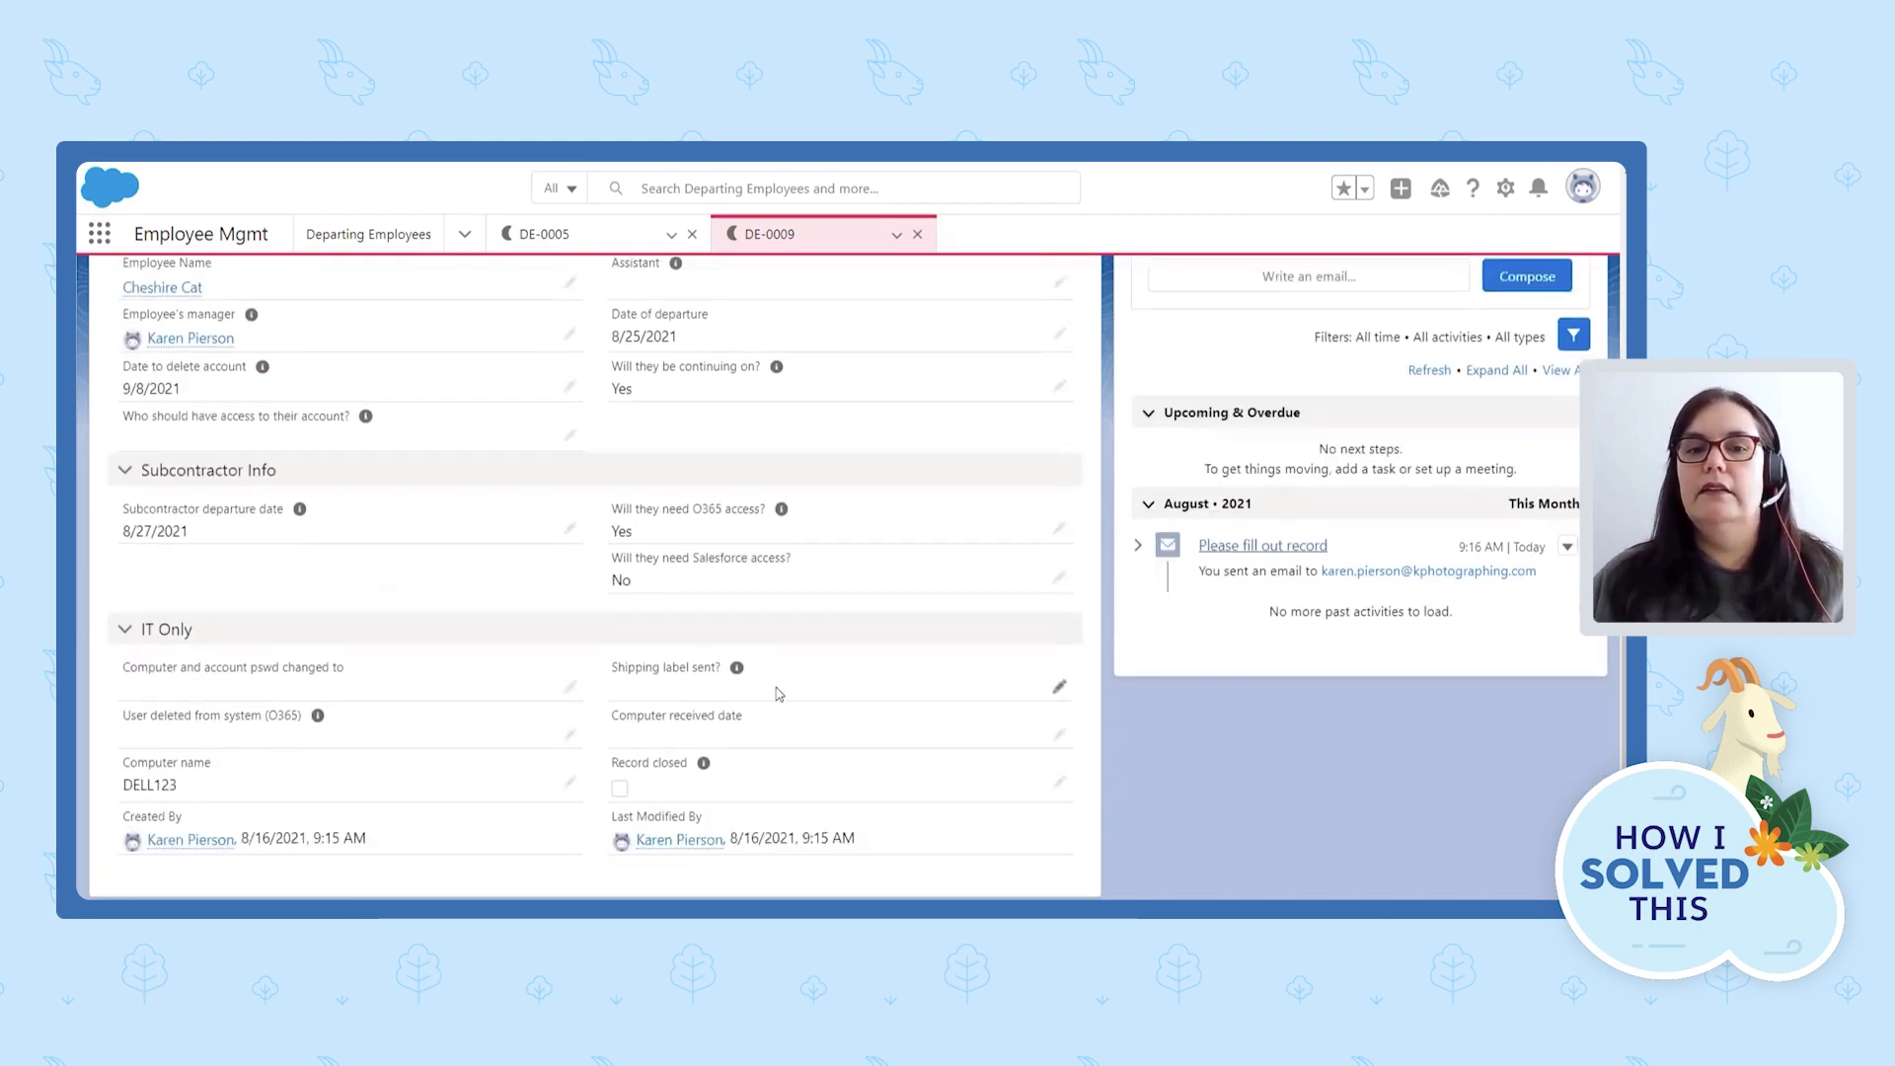